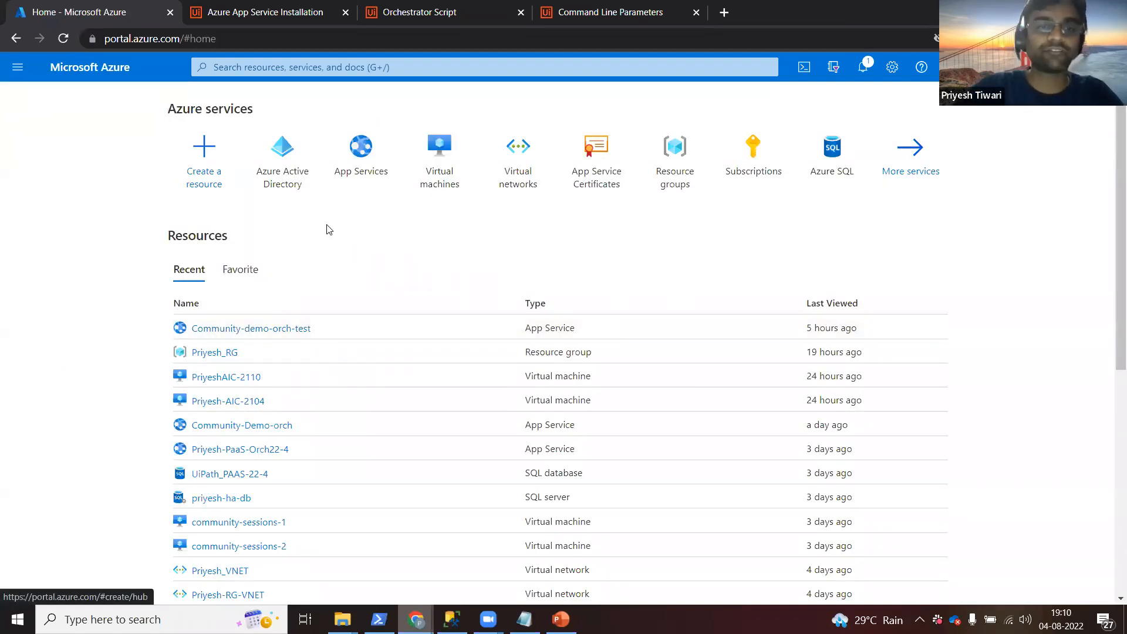
Go from the home page's App Services list to creating a new web app.
{"action": "mouse_move", "coordinate": [365, 167]}
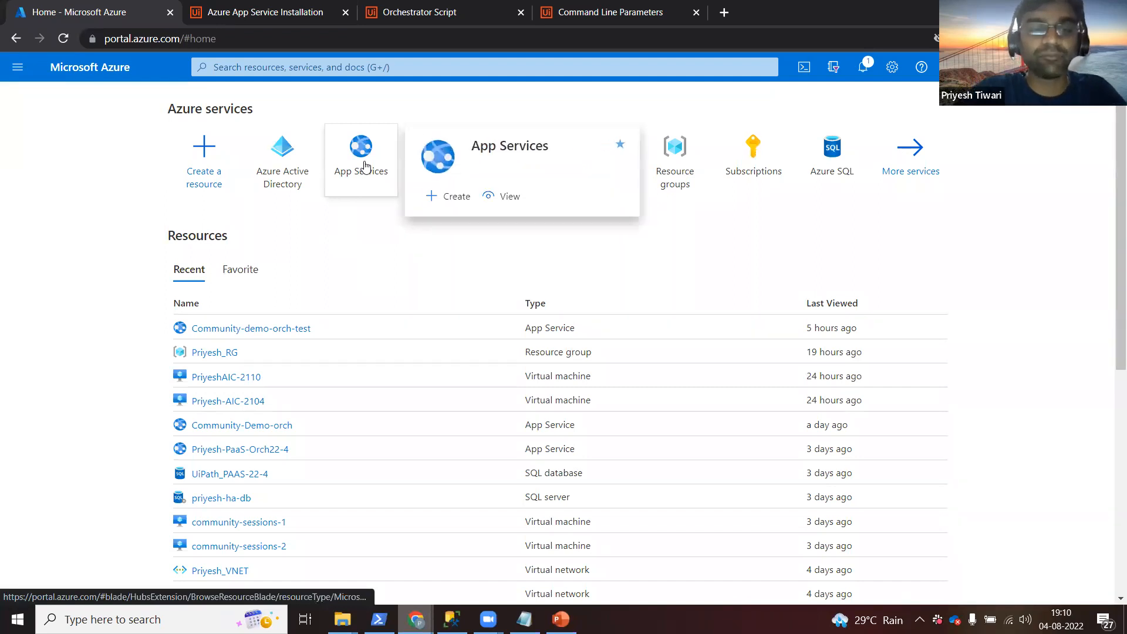
{"action": "left_click", "coordinate": [364, 166]}
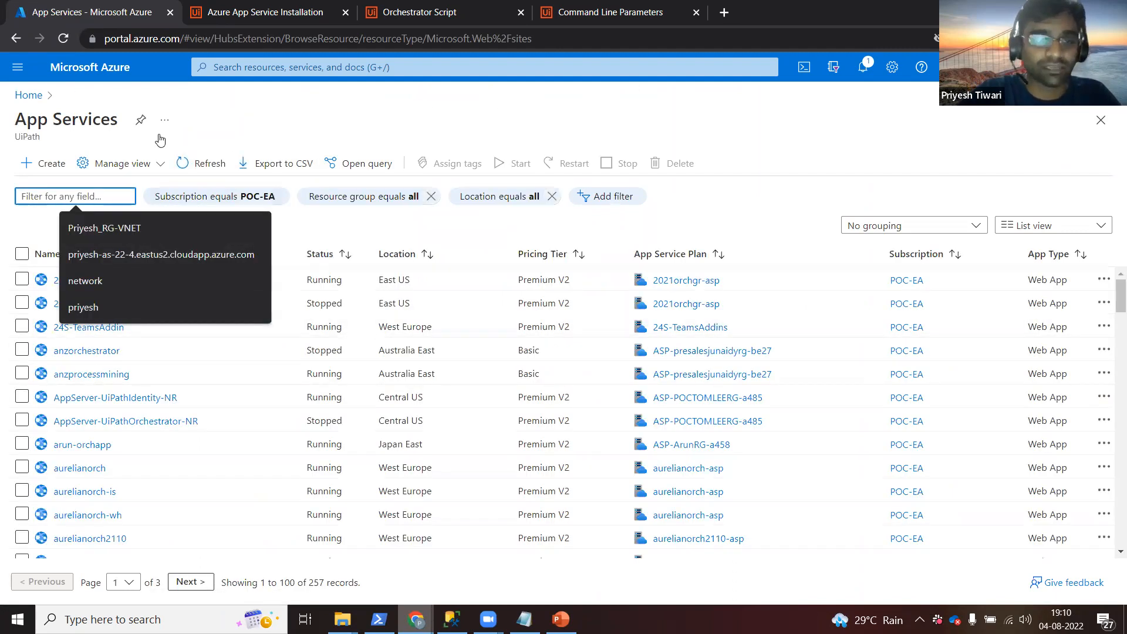
{"action": "left_click", "coordinate": [56, 169]}
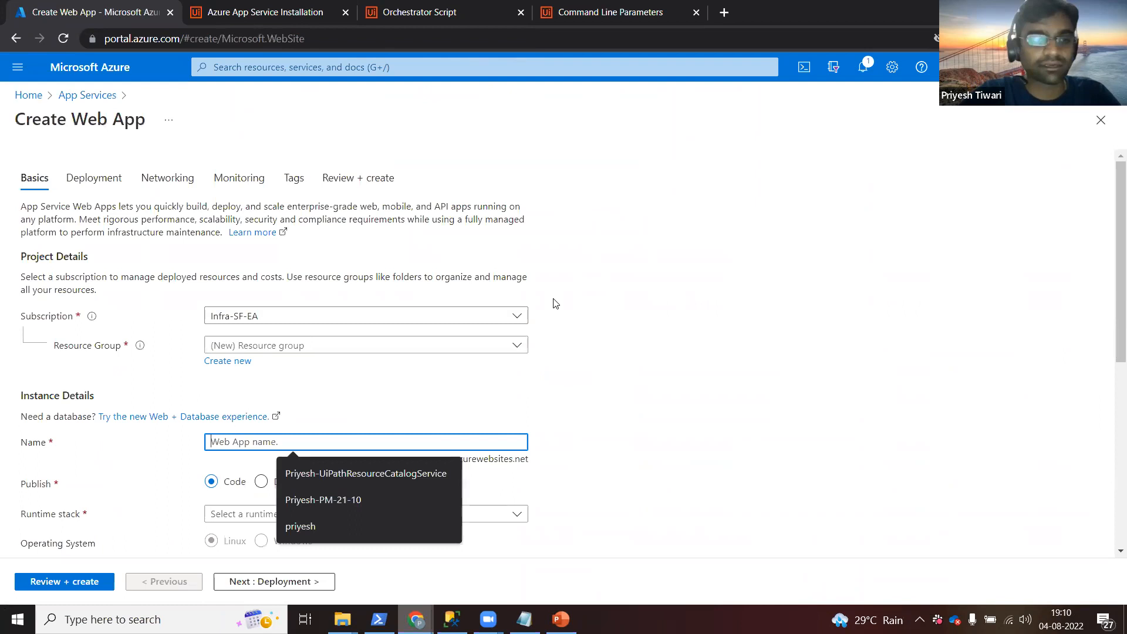
Set the subscription to POC-EA and select the user's own existing resource group.
{"action": "left_click", "coordinate": [517, 318]}
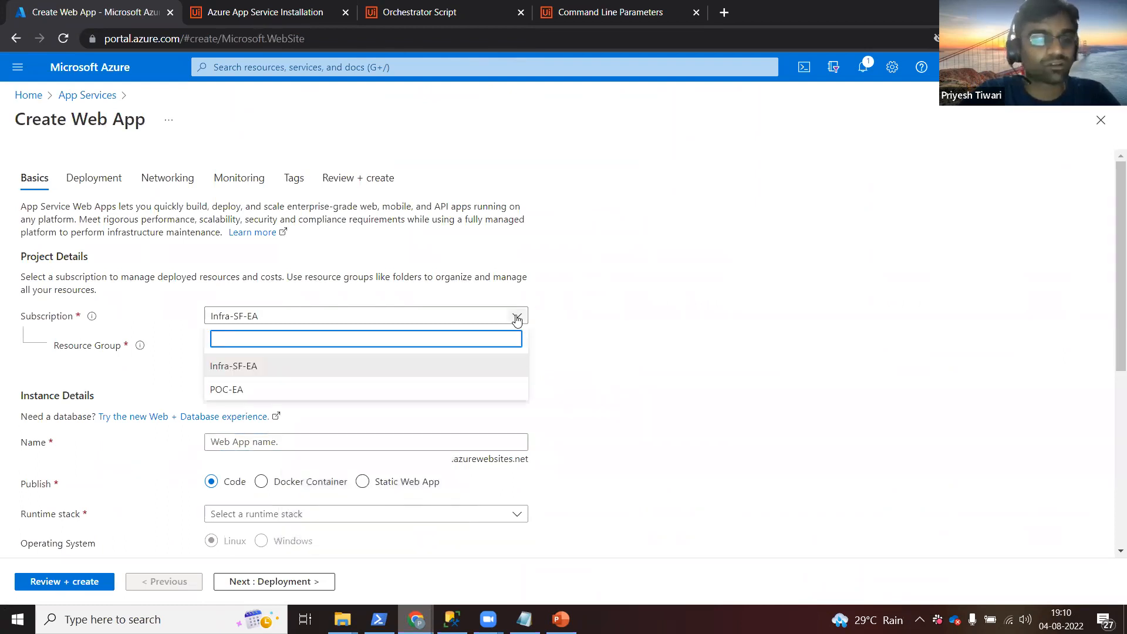
{"action": "left_click", "coordinate": [434, 392]}
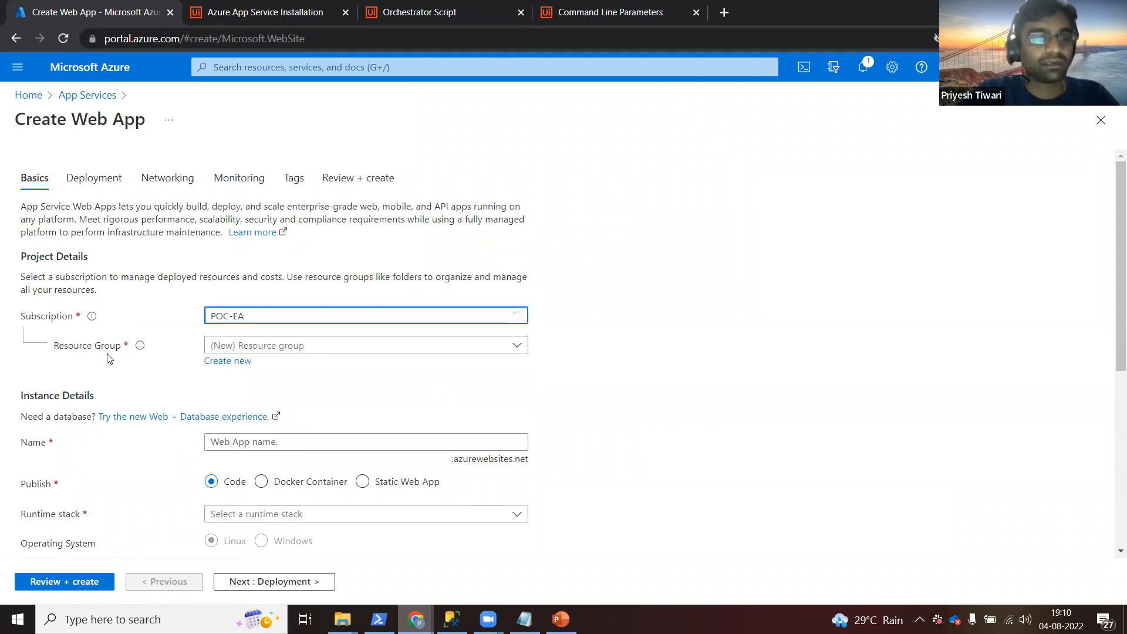
{"action": "left_click", "coordinate": [386, 351]}
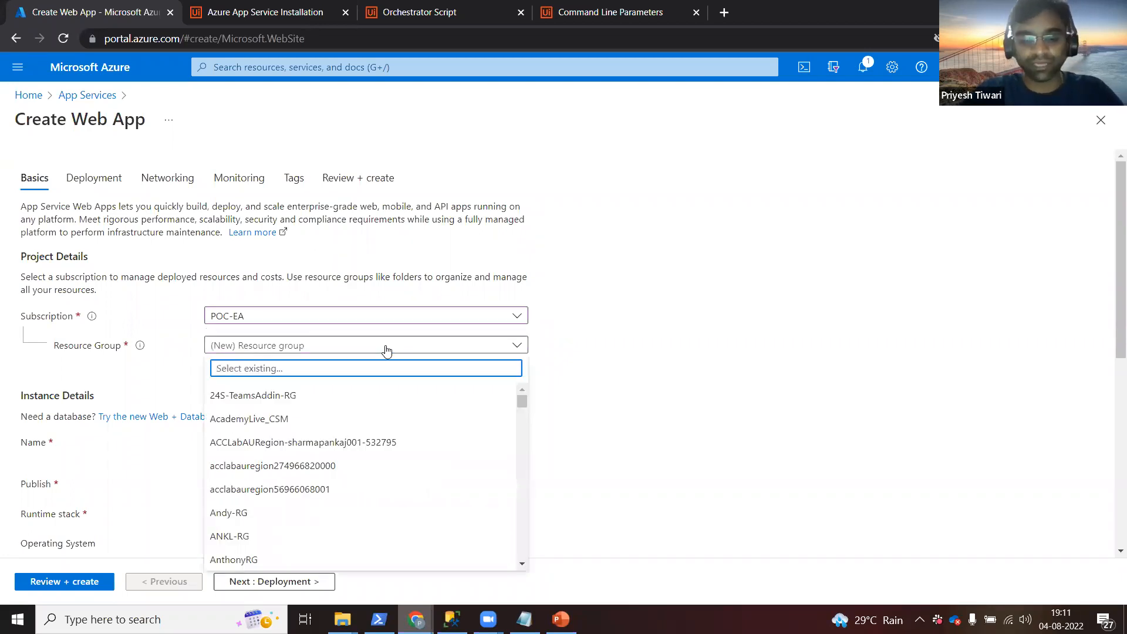
{"action": "type", "text": "riyesh"}
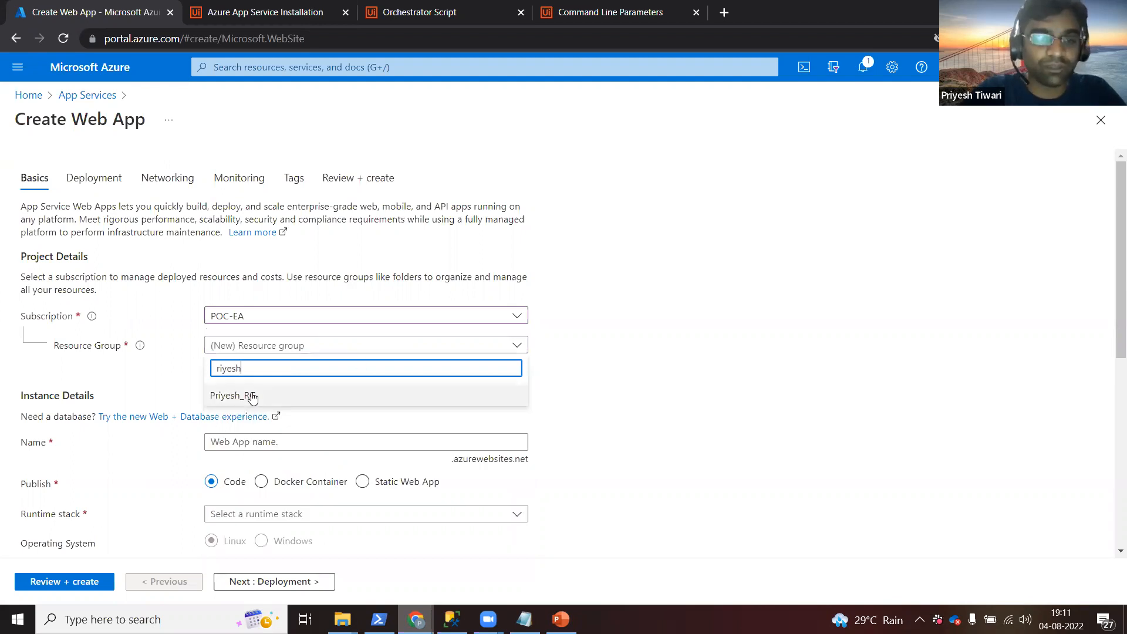
{"action": "left_click", "coordinate": [252, 397]}
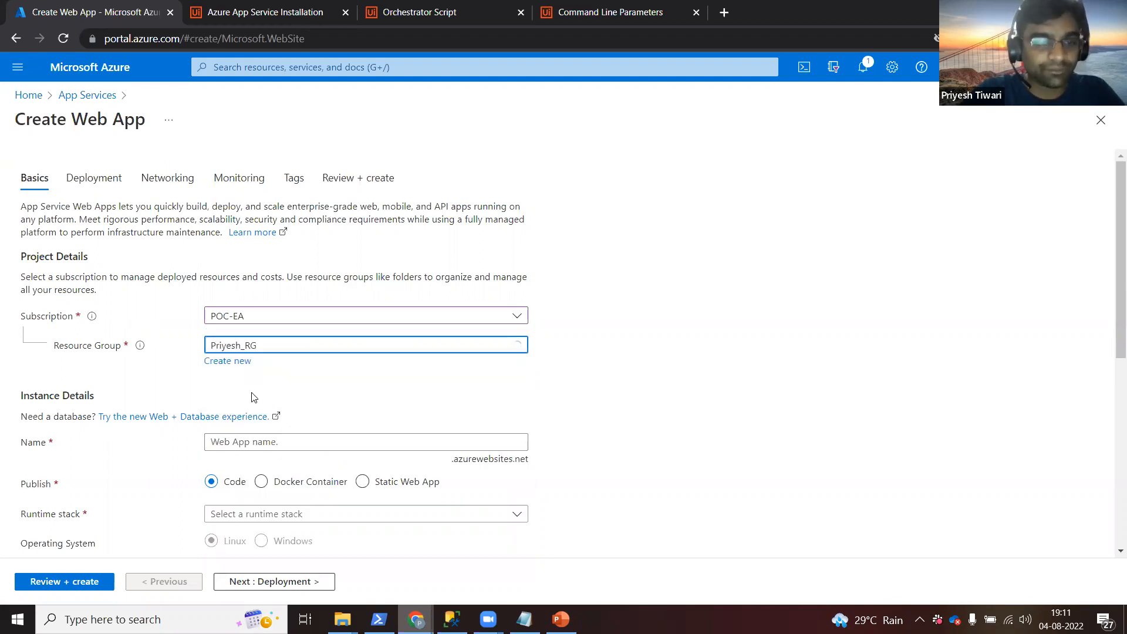
Name the web app with the user's name followed by '-Community-Demo' and validate it.
{"action": "left_click", "coordinate": [432, 447]}
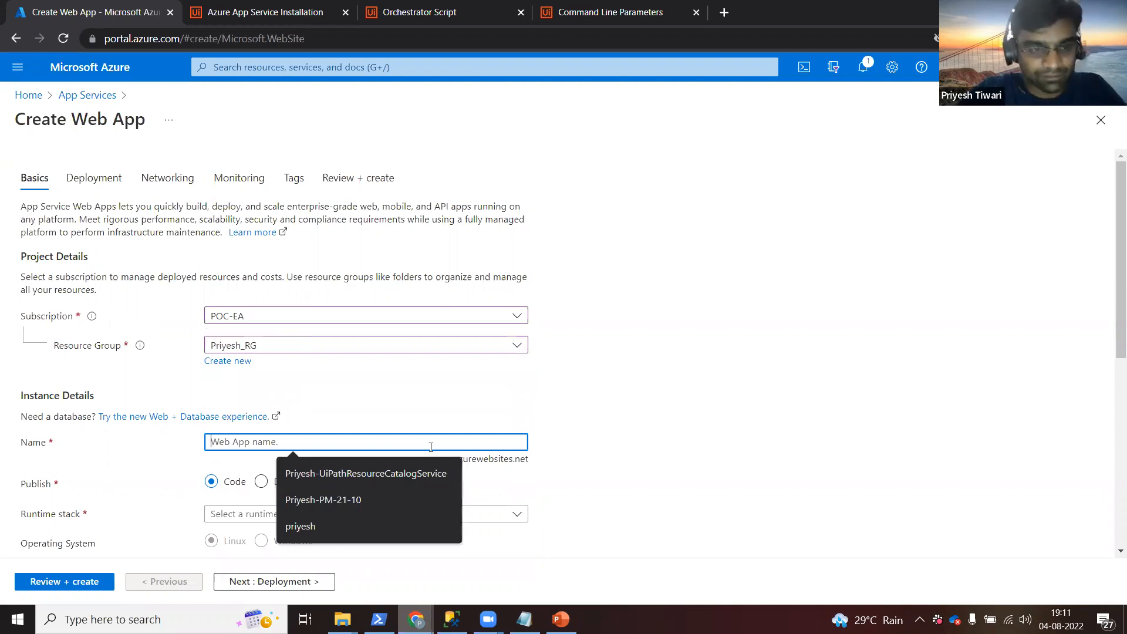
{"action": "type", "text": "Priyesh_"}
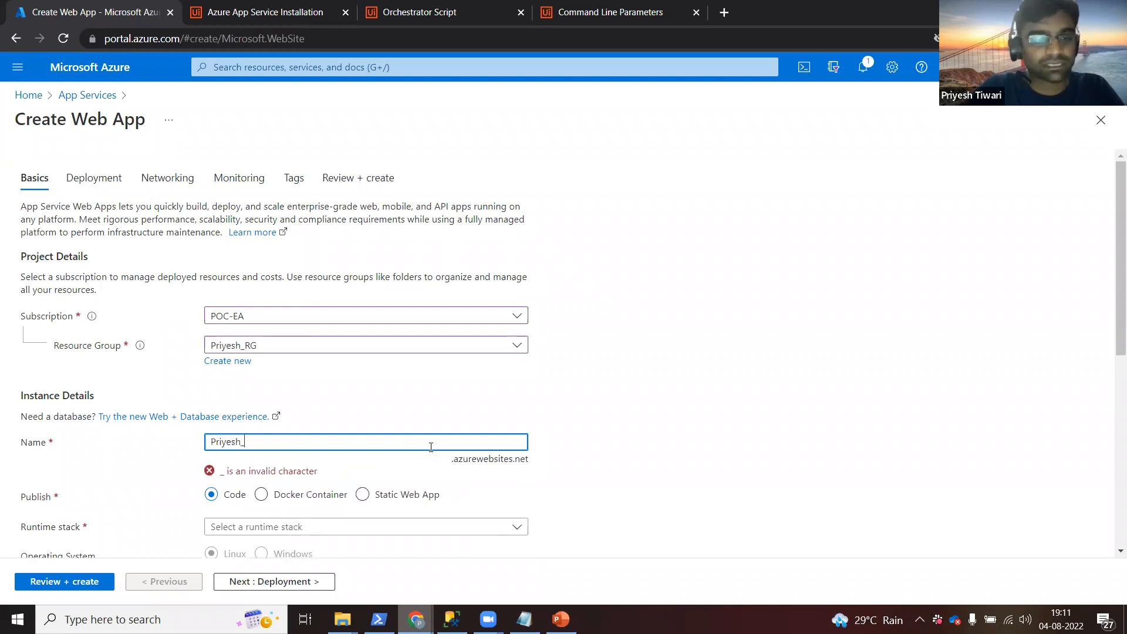
{"action": "key", "text": "BackSpace"}
{"action": "type", "text": "-Community-Demo"}
{"action": "left_click", "coordinate": [623, 446]}
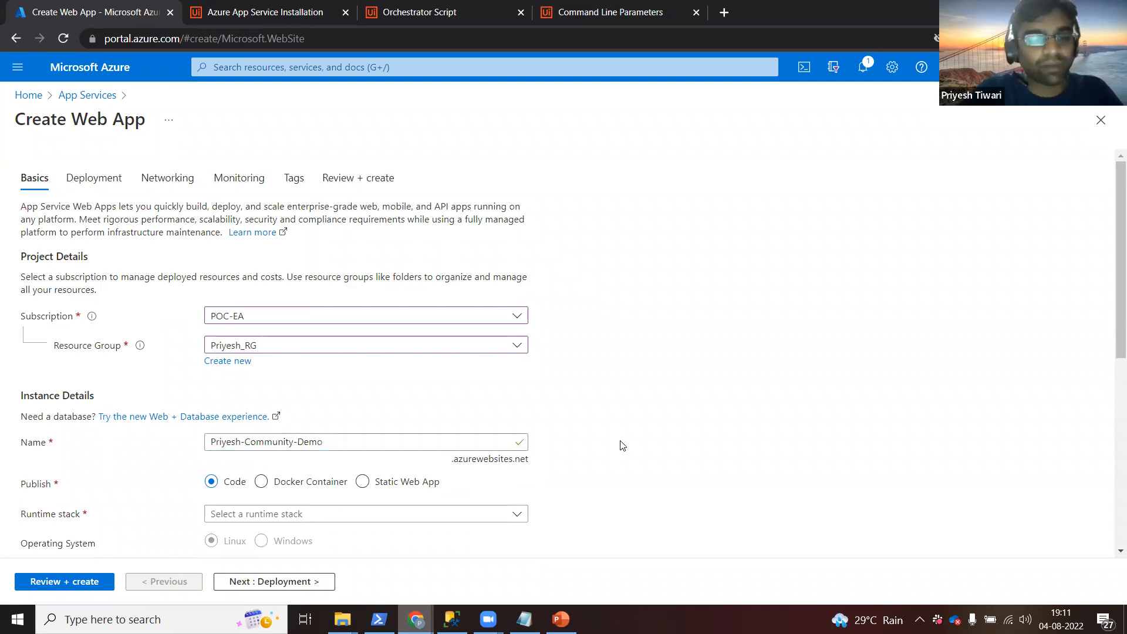
{"action": "left_click", "coordinate": [245, 442]}
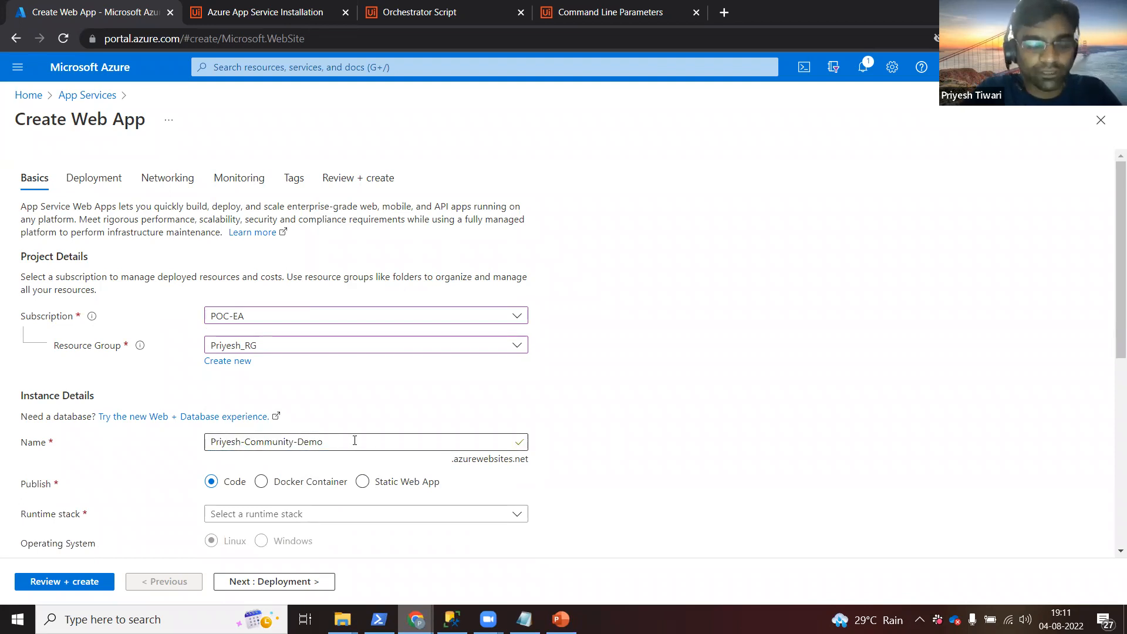
{"action": "left_click", "coordinate": [573, 458]}
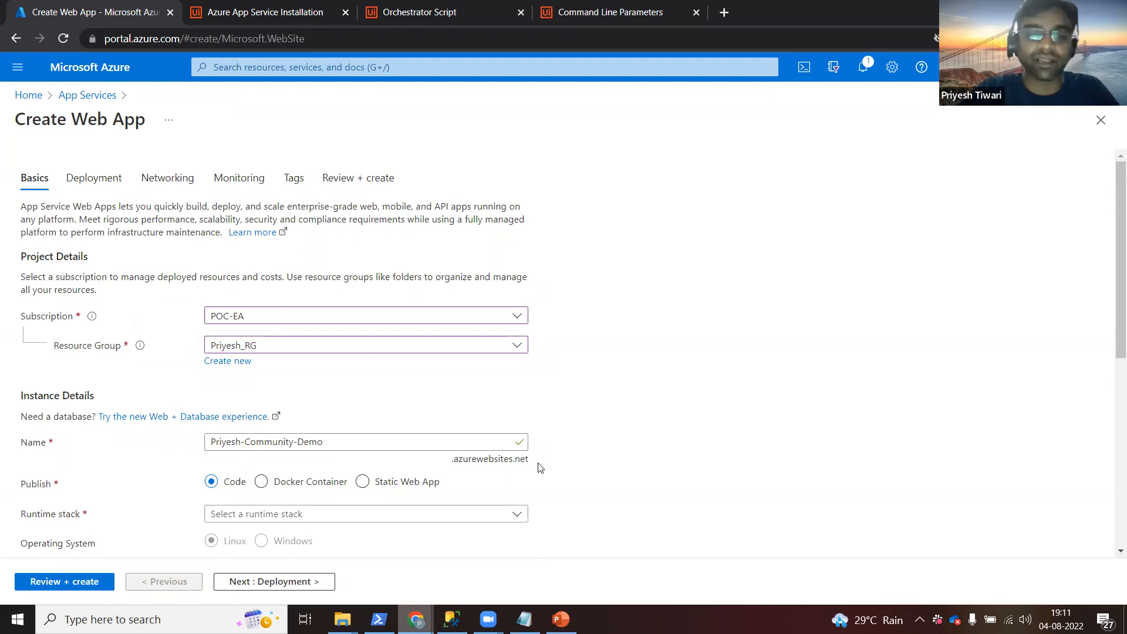
{"action": "scroll", "coordinate": [540, 467], "scroll_direction": "down", "scroll_amount": 4}
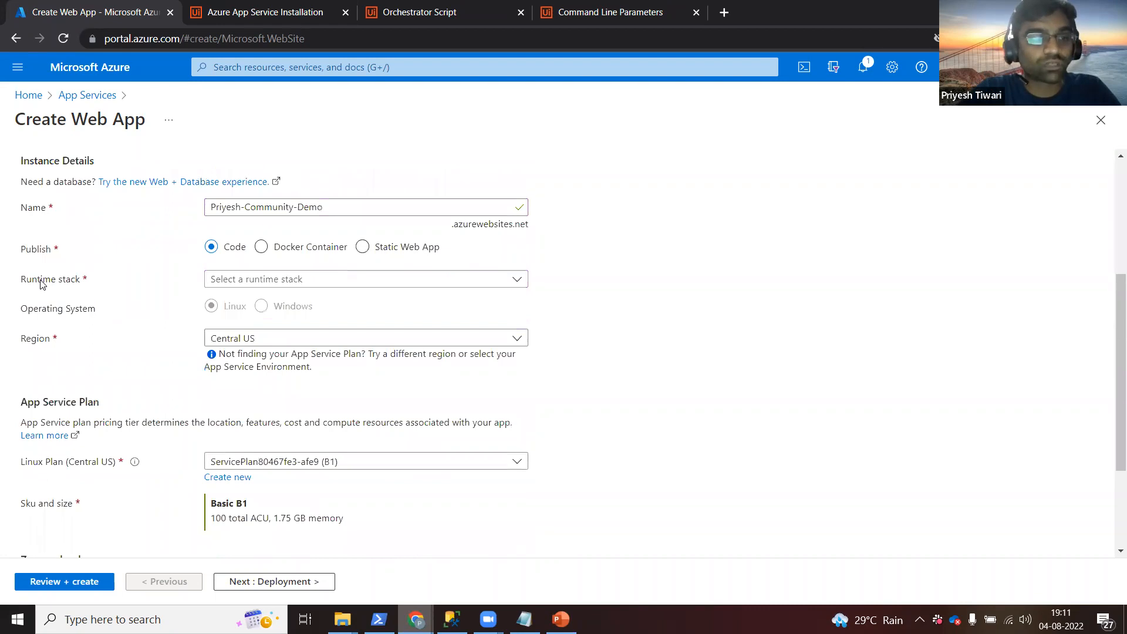
Choose the .NET Core 3.1 (LTS) runtime and keep the existing Standard S1 Windows plan.
{"action": "left_click", "coordinate": [373, 286]}
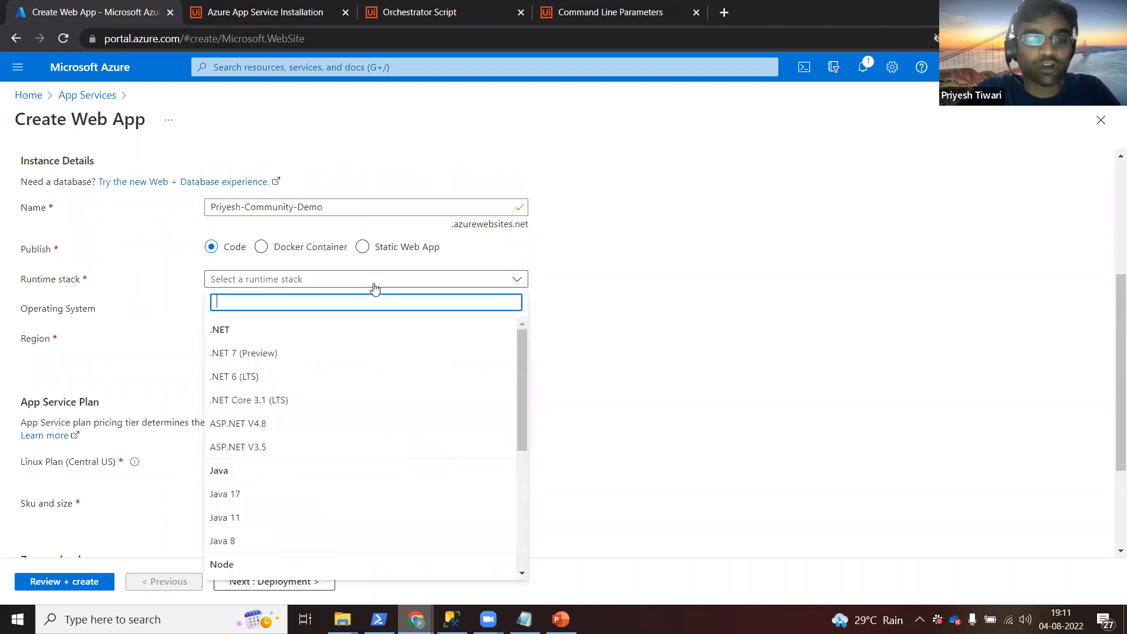
{"action": "left_click", "coordinate": [274, 402]}
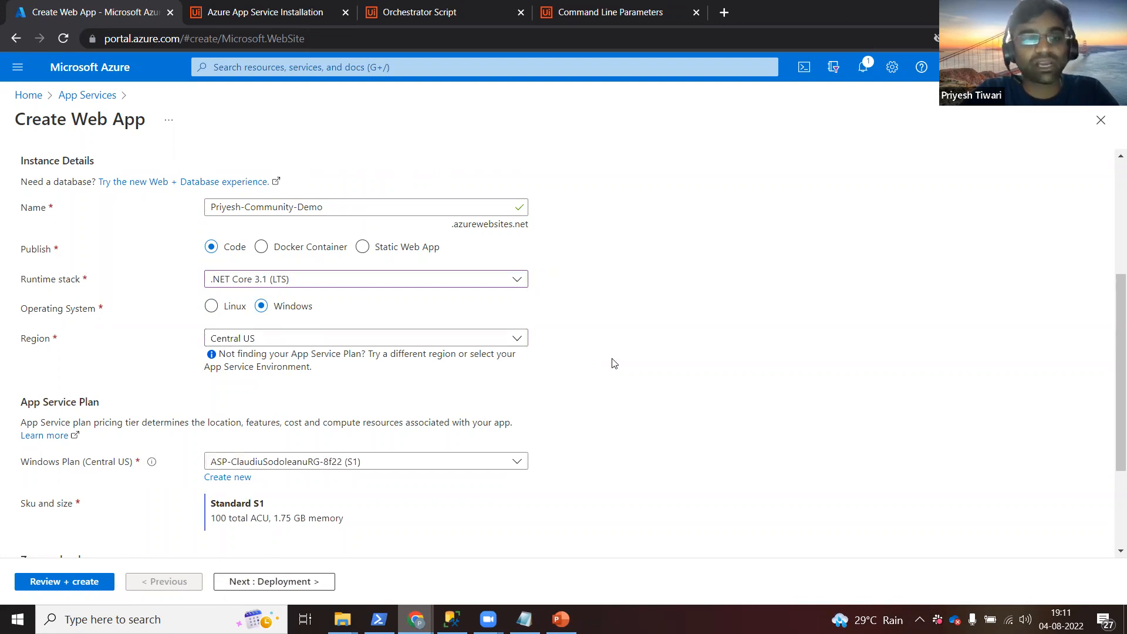
{"action": "scroll", "coordinate": [614, 363], "scroll_direction": "down", "scroll_amount": 3}
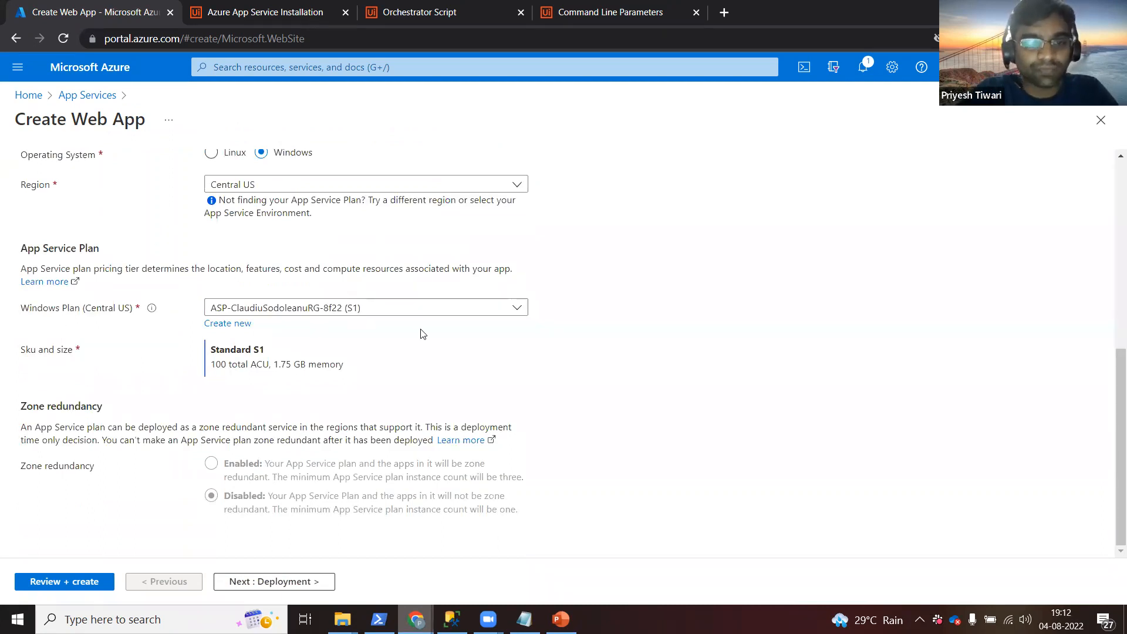
{"action": "left_click", "coordinate": [518, 307]}
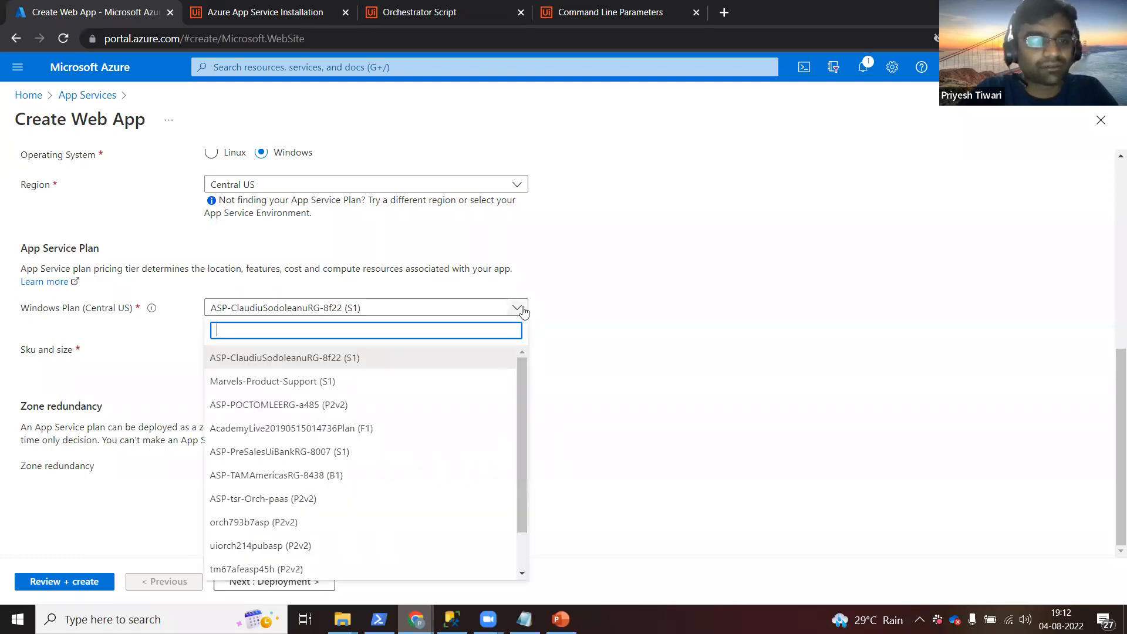
{"action": "left_click", "coordinate": [609, 339]}
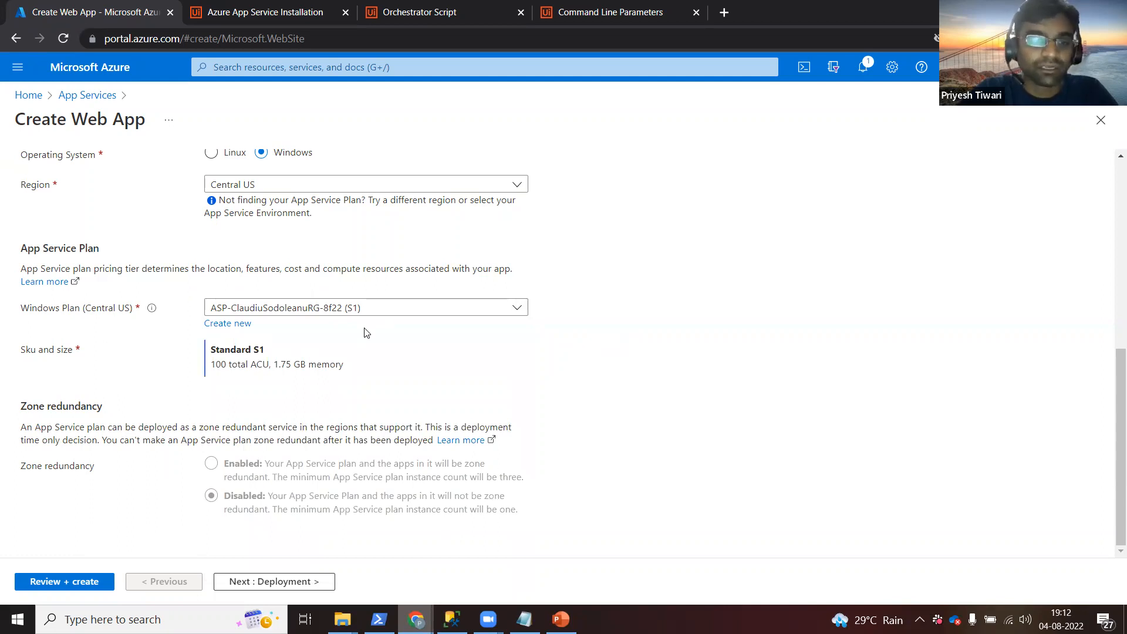
Leave GitHub continuous deployment Disabled on the Deployment step.
{"action": "left_click", "coordinate": [292, 580]}
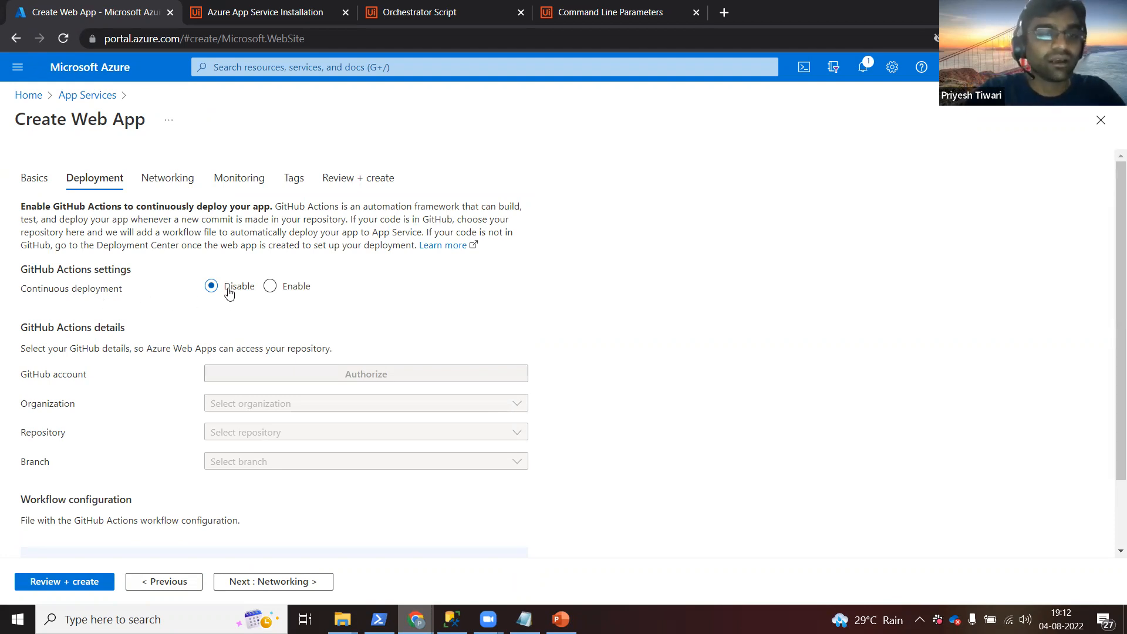
{"action": "left_click", "coordinate": [270, 286]}
{"action": "left_click", "coordinate": [211, 287]}
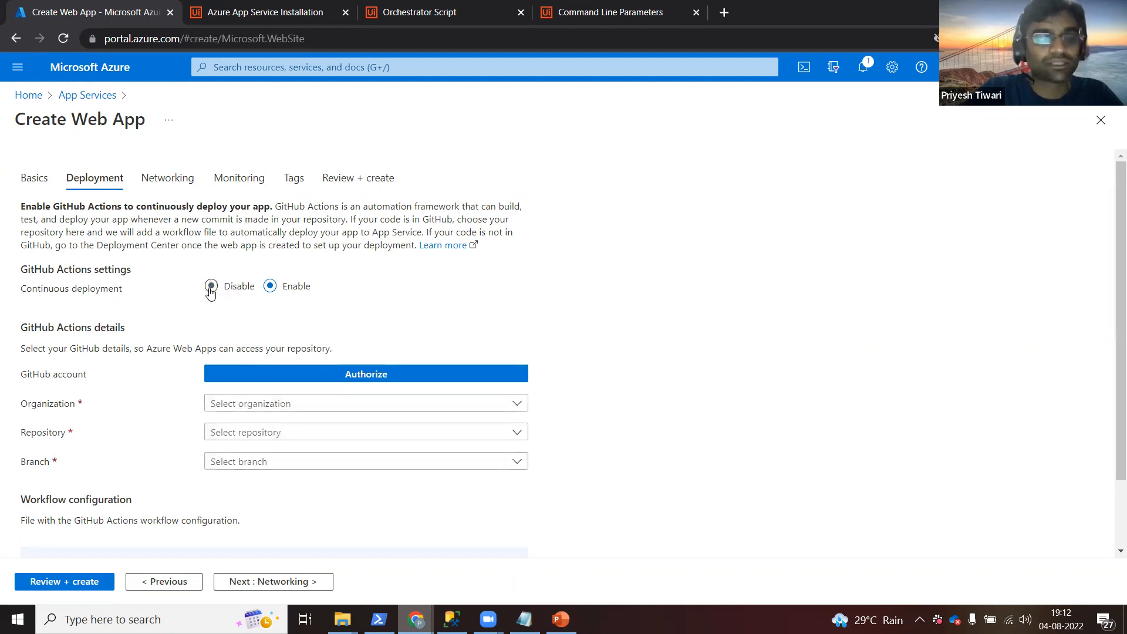
Leave network injection Off on the Networking step without choosing a virtual network.
{"action": "left_click", "coordinate": [290, 584]}
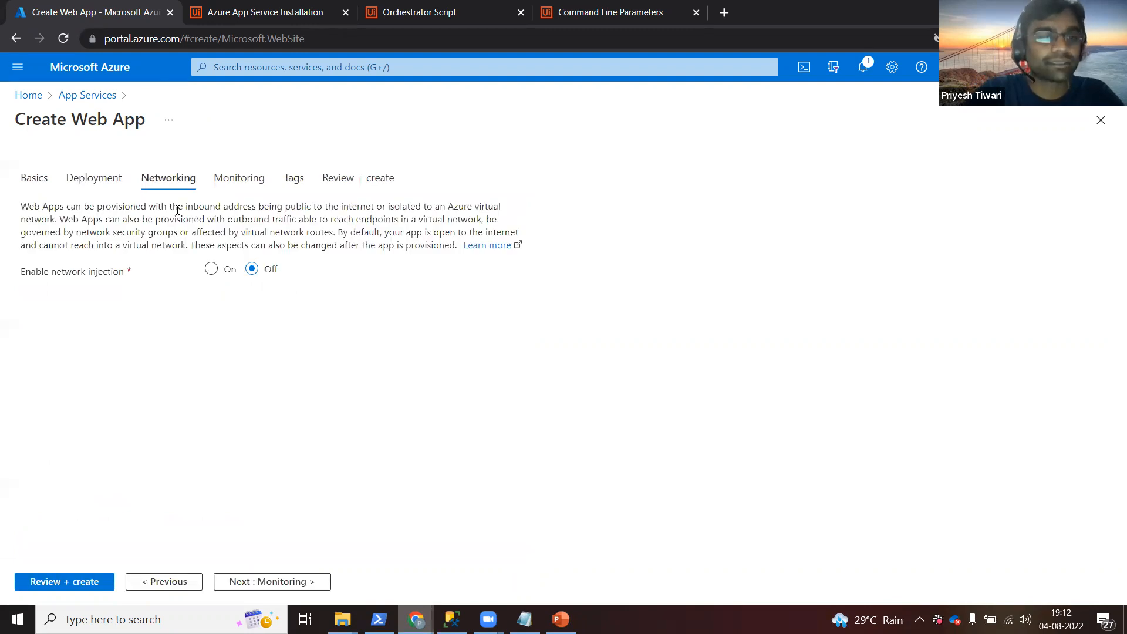
{"action": "double_click", "coordinate": [212, 209]}
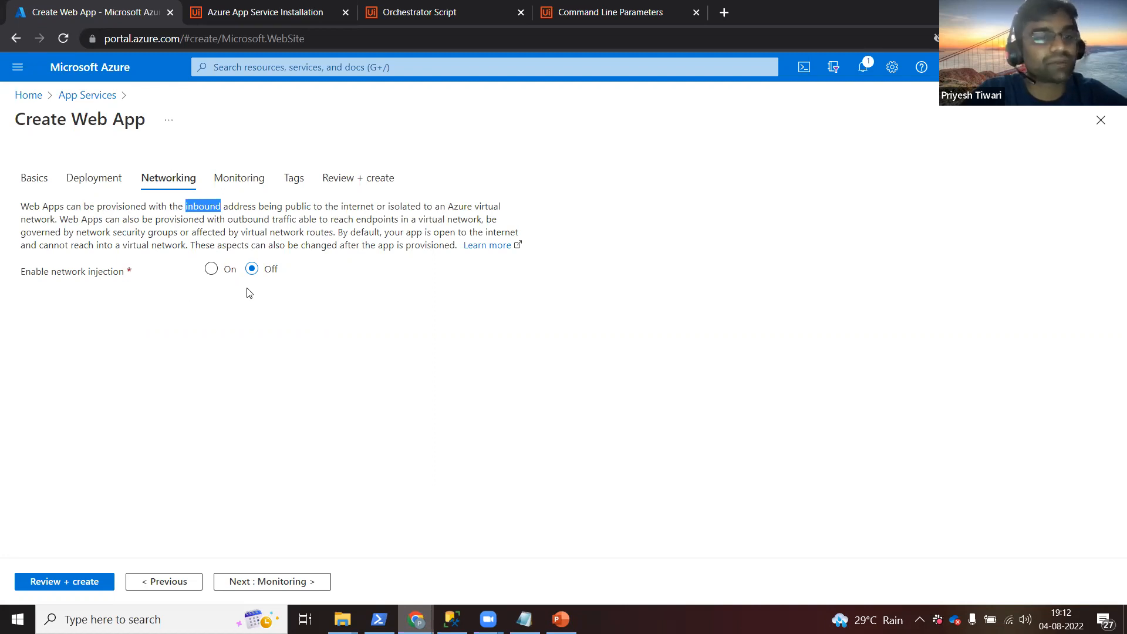
{"action": "left_click", "coordinate": [210, 271]}
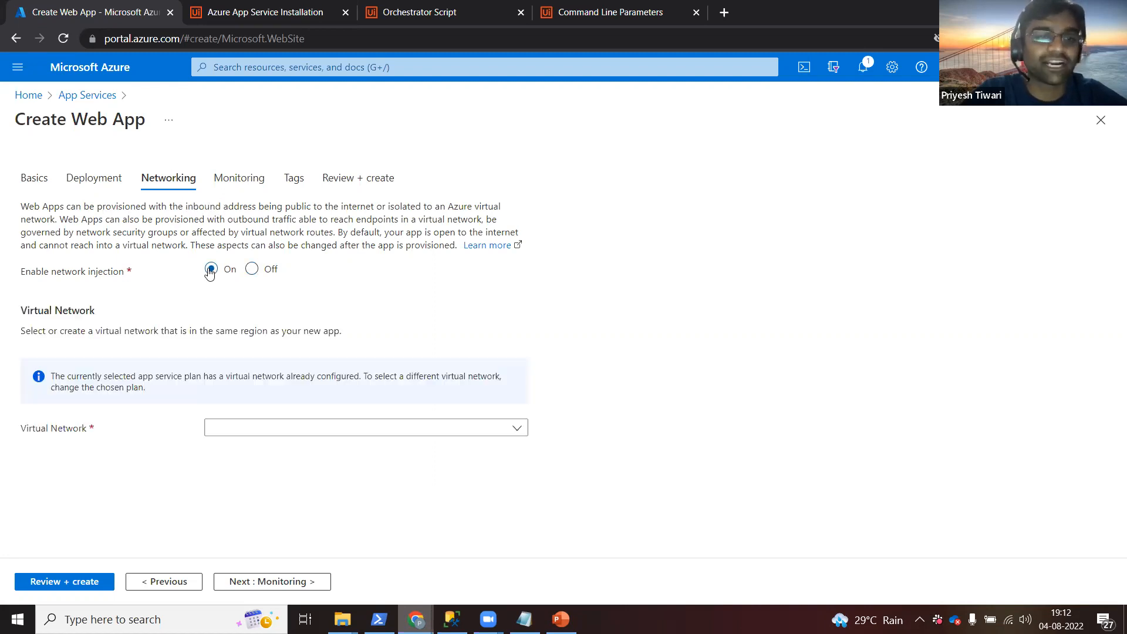
{"action": "left_click", "coordinate": [237, 432]}
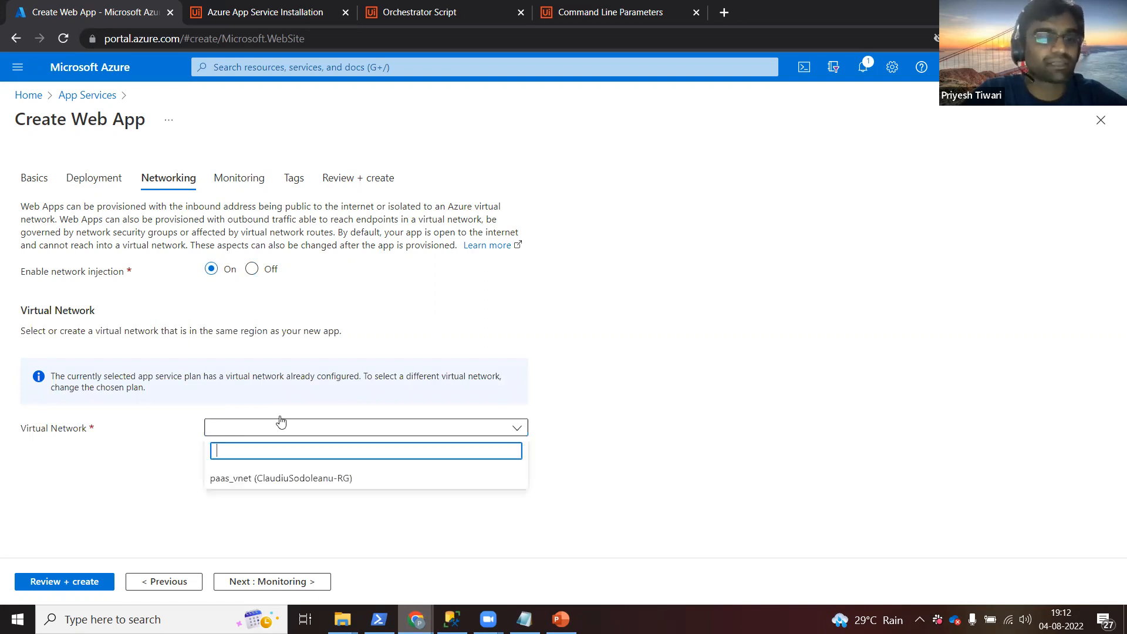
{"action": "left_click", "coordinate": [591, 399]}
{"action": "left_click", "coordinate": [251, 269]}
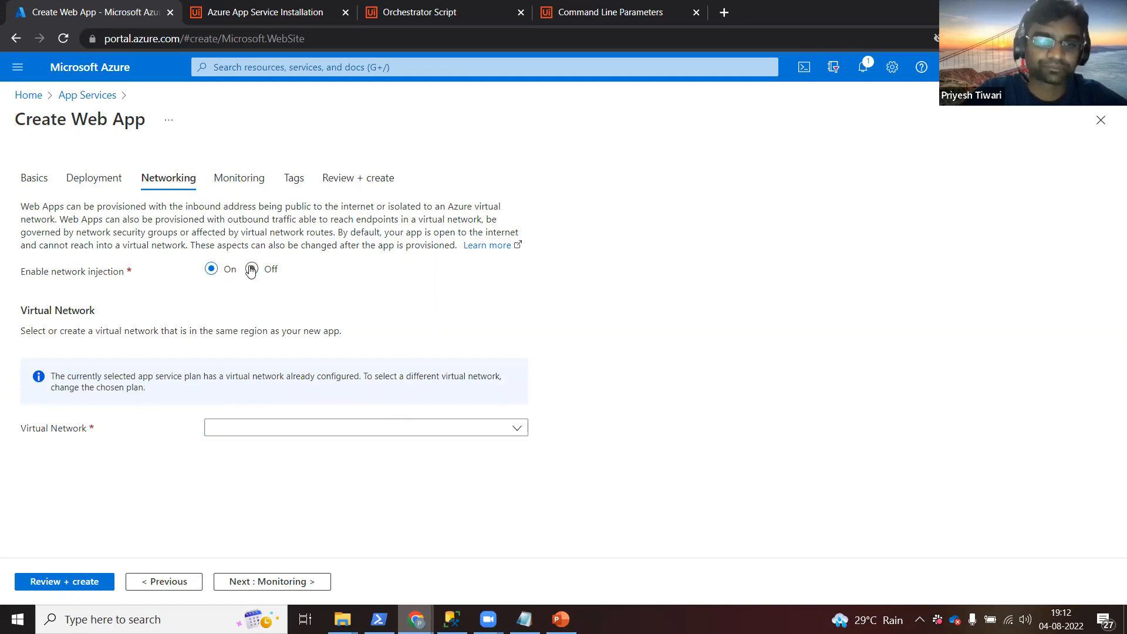
{"action": "left_click", "coordinate": [277, 582]}
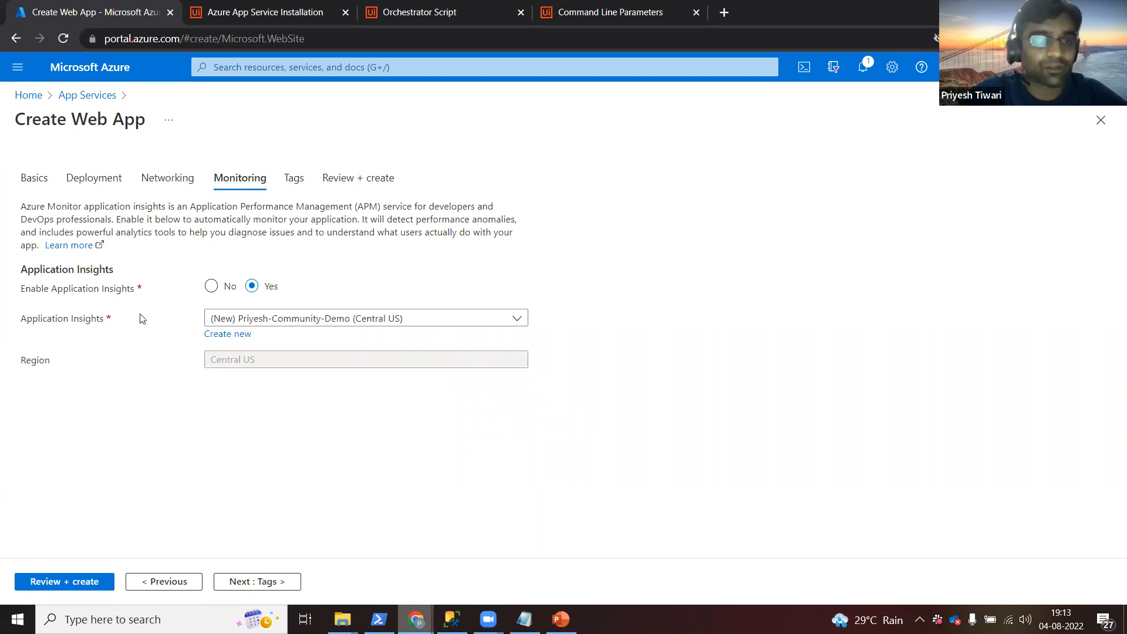
Turn off Application Insights and add a tag named Owner.
{"action": "left_click", "coordinate": [214, 291]}
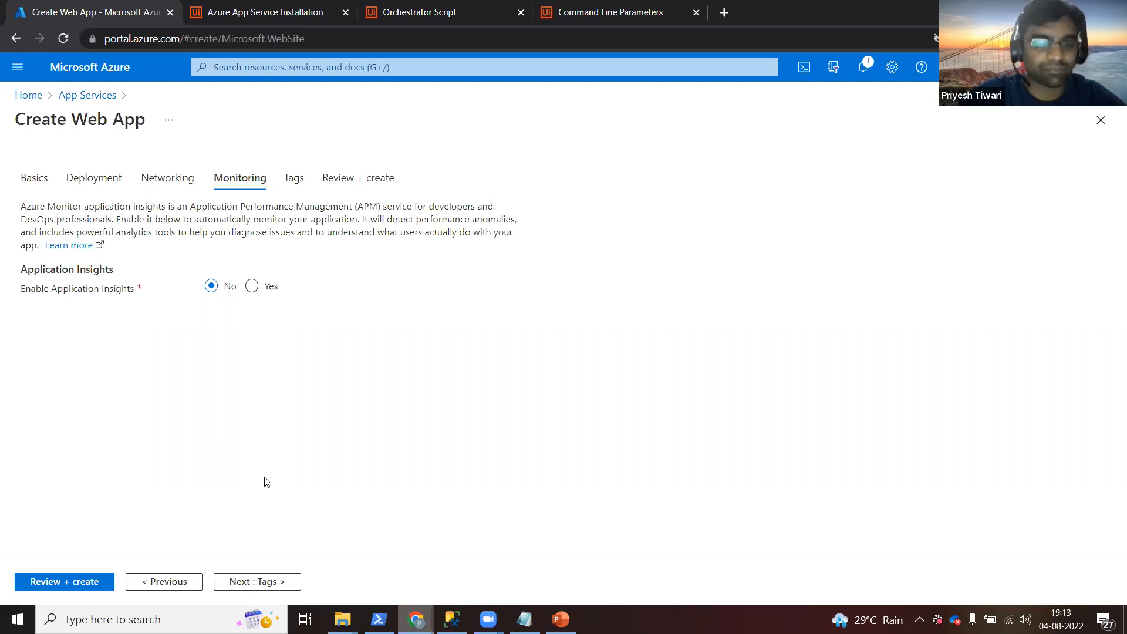
{"action": "left_click", "coordinate": [262, 583]}
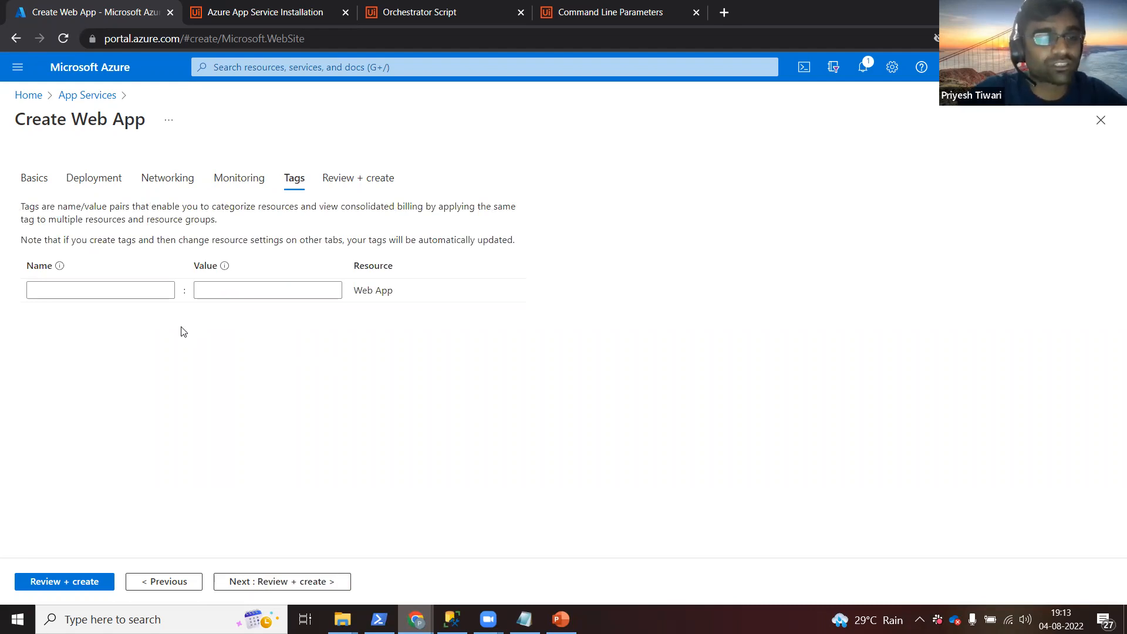
{"action": "left_click", "coordinate": [133, 291]}
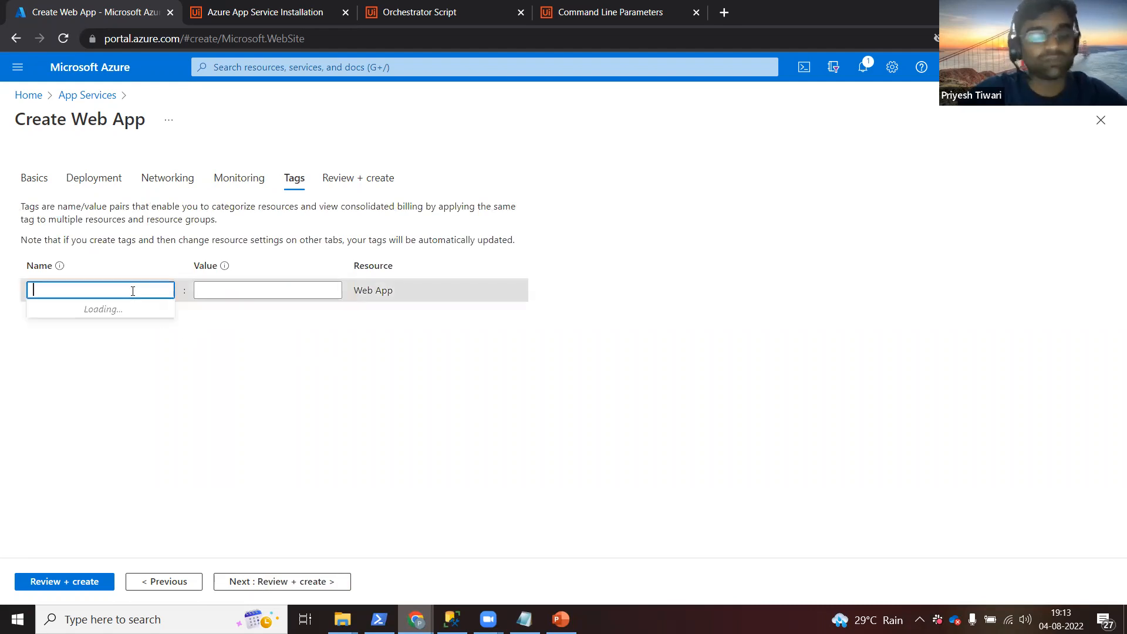
{"action": "type", "text": "Owner"}
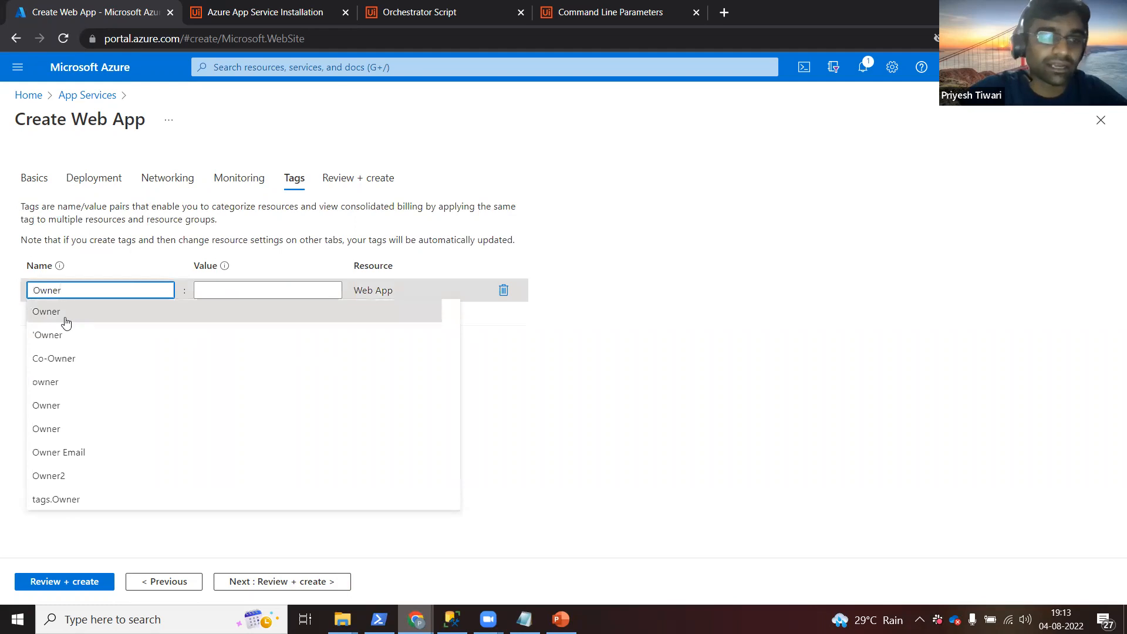
{"action": "left_click", "coordinate": [65, 322]}
Enter the owner's e-mail address as the Owner tag value, correcting the domain typo.
{"action": "left_click", "coordinate": [260, 290]}
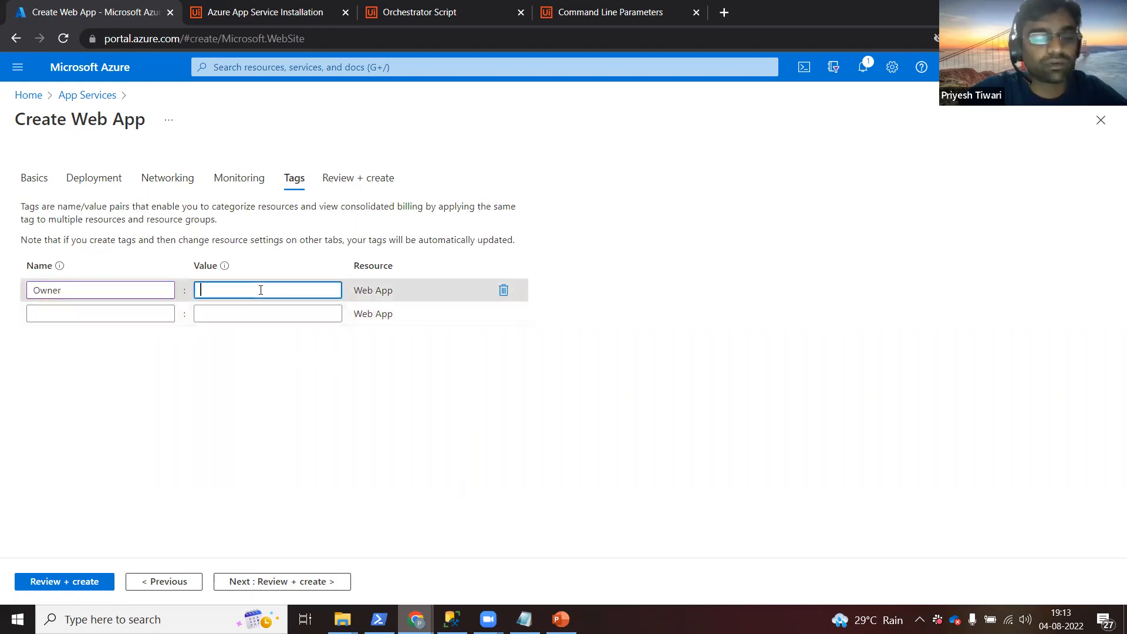
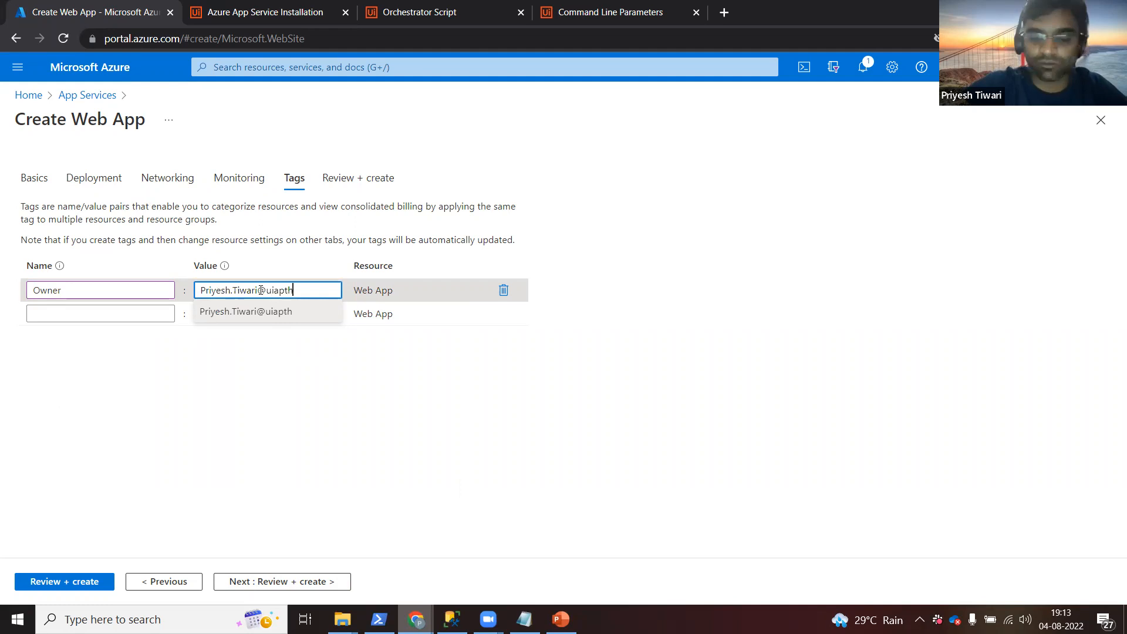
{"action": "left_click", "coordinate": [410, 355]}
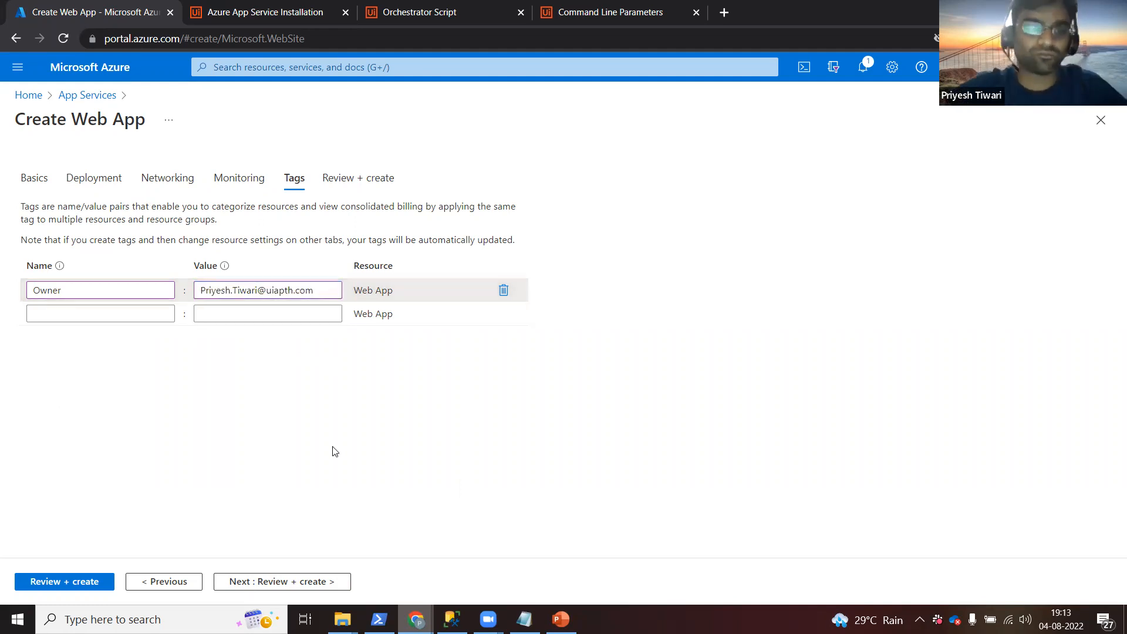
{"action": "left_click", "coordinate": [279, 290]}
{"action": "key", "text": "BackSpace"}
{"action": "type", "text": "a"}
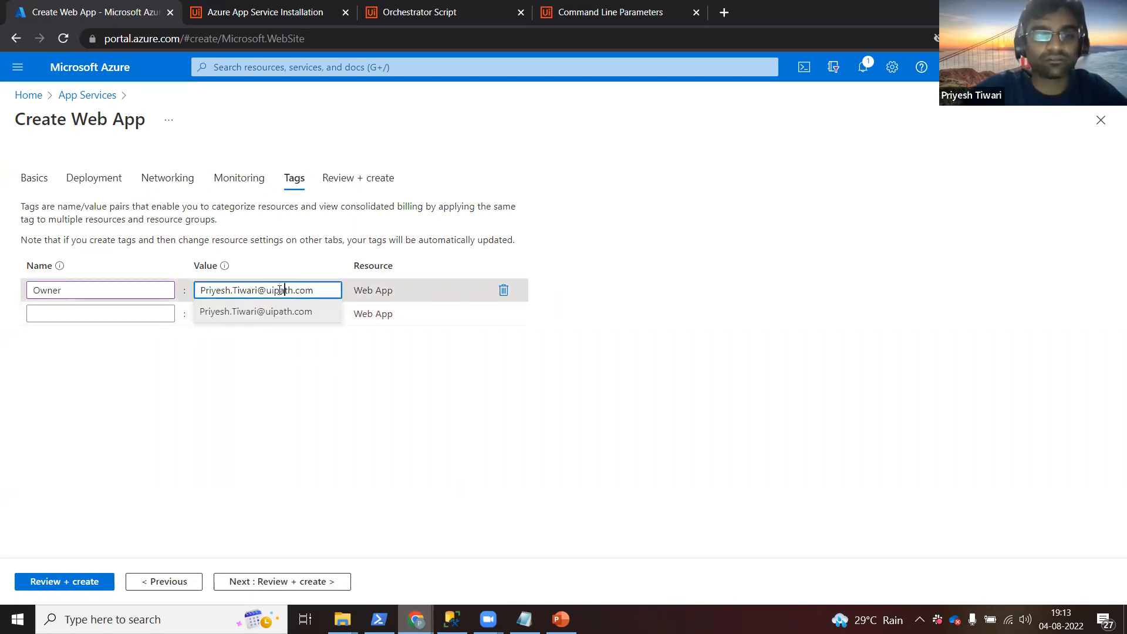
{"action": "left_click", "coordinate": [360, 353]}
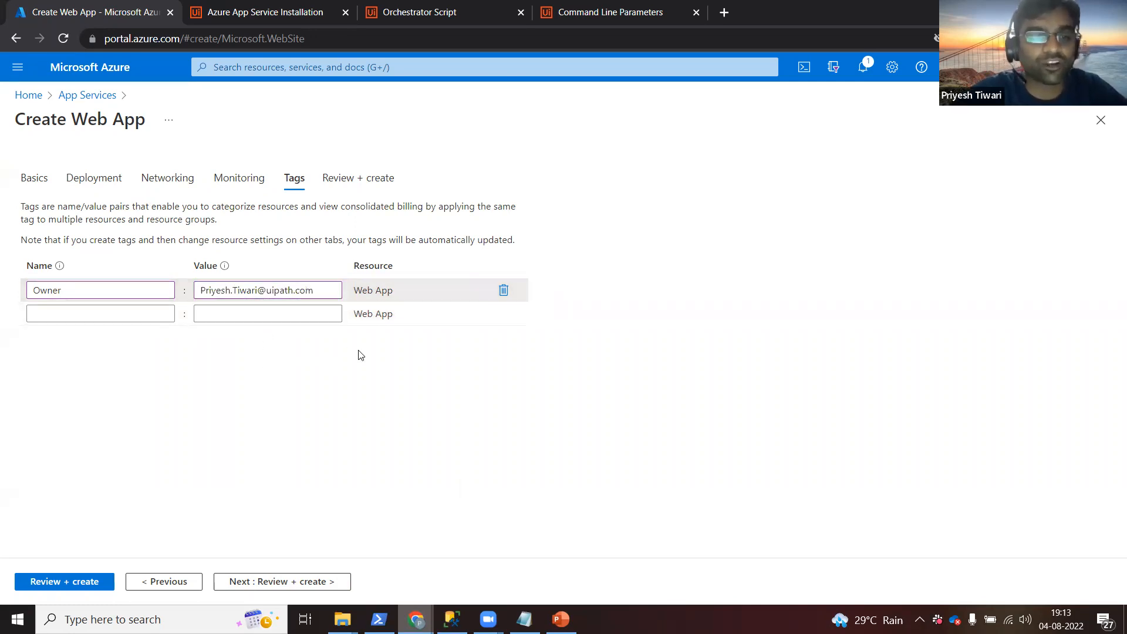
{"action": "left_click", "coordinate": [306, 581]}
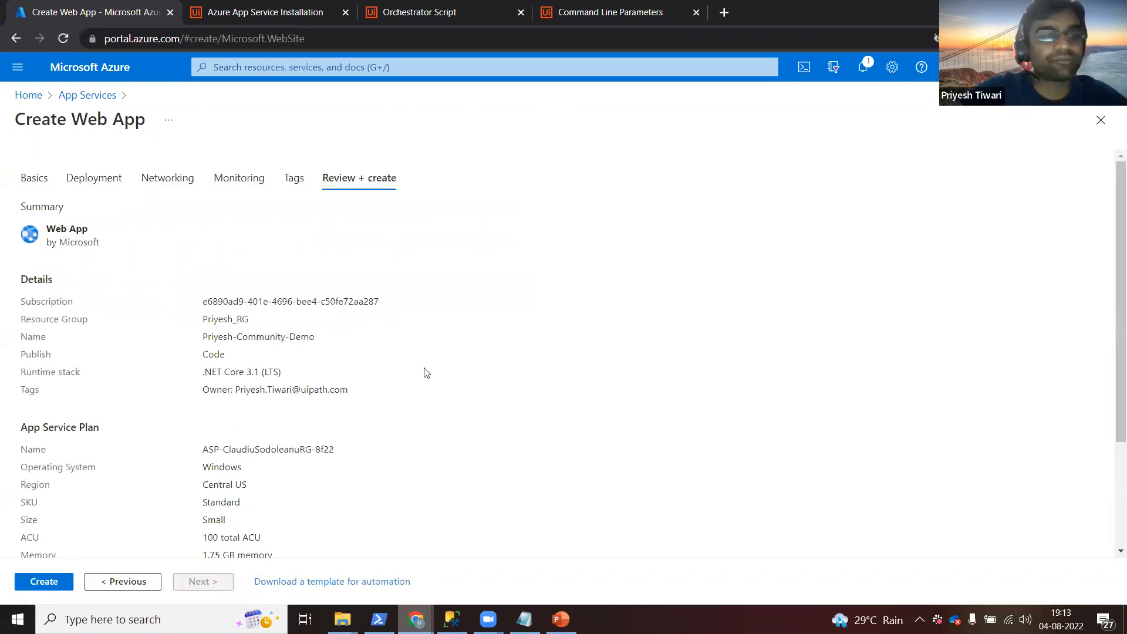
Review the settings summary and create the web app to start its deployment.
{"action": "scroll", "coordinate": [426, 373], "scroll_direction": "down", "scroll_amount": 2}
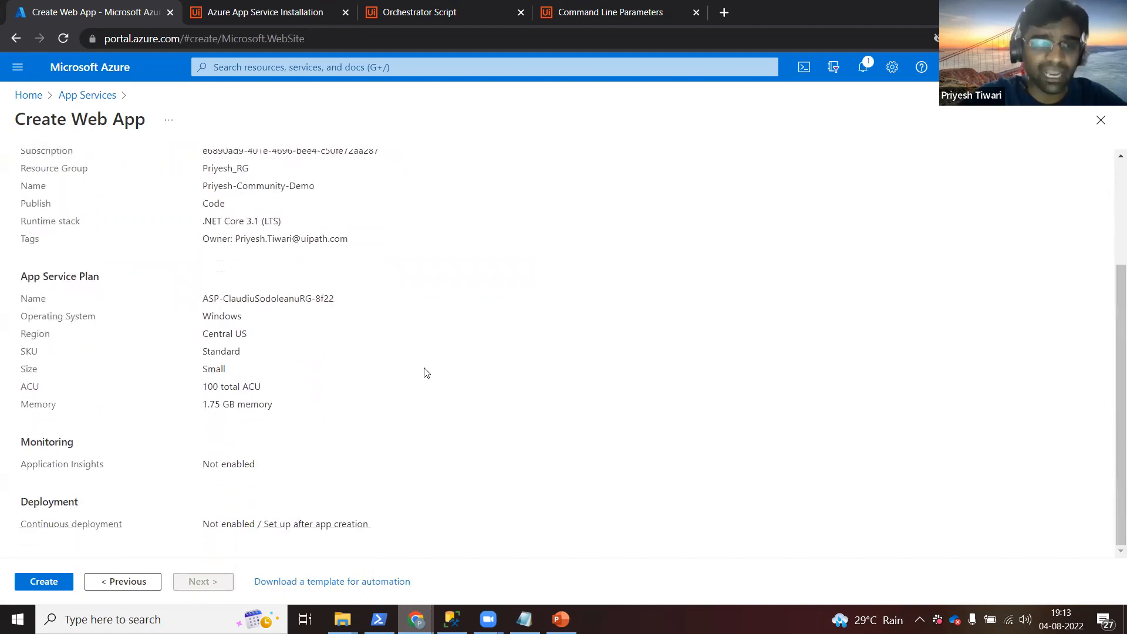
{"action": "scroll", "coordinate": [426, 373], "scroll_direction": "up", "scroll_amount": 3}
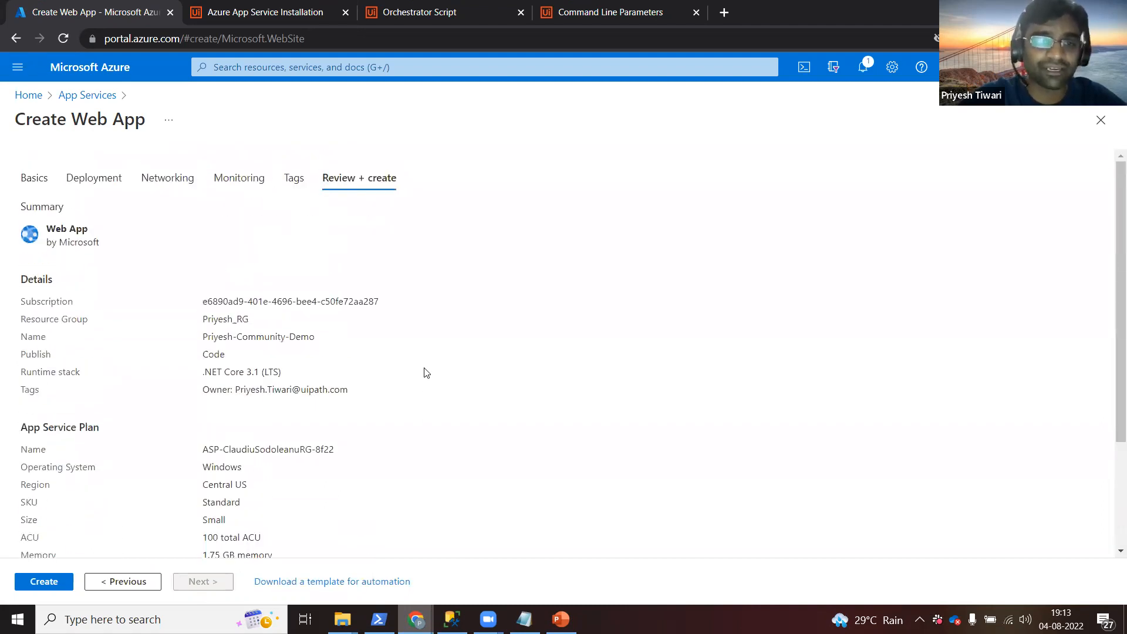
{"action": "scroll", "coordinate": [426, 372], "scroll_direction": "down", "scroll_amount": 3}
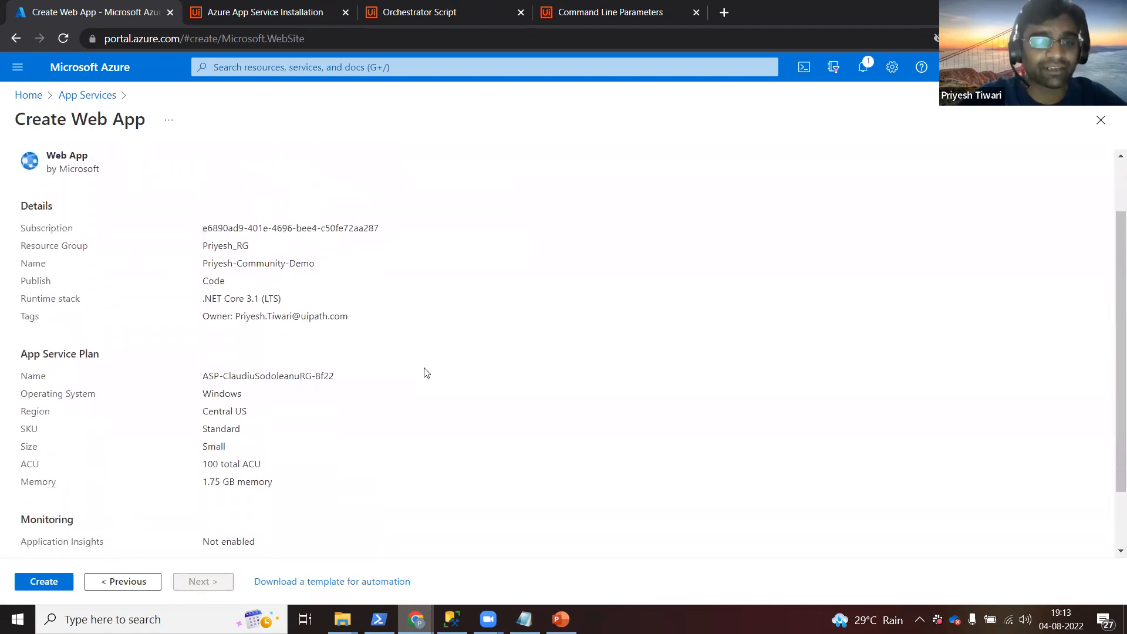
{"action": "scroll", "coordinate": [426, 373], "scroll_direction": "up", "scroll_amount": 3}
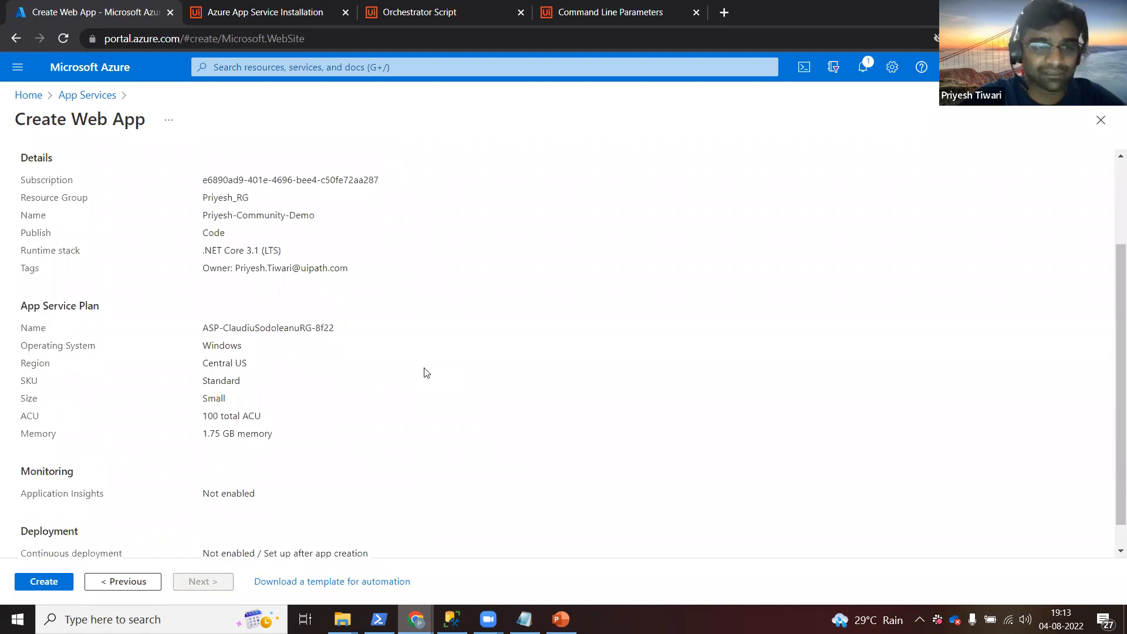
{"action": "left_click", "coordinate": [46, 582]}
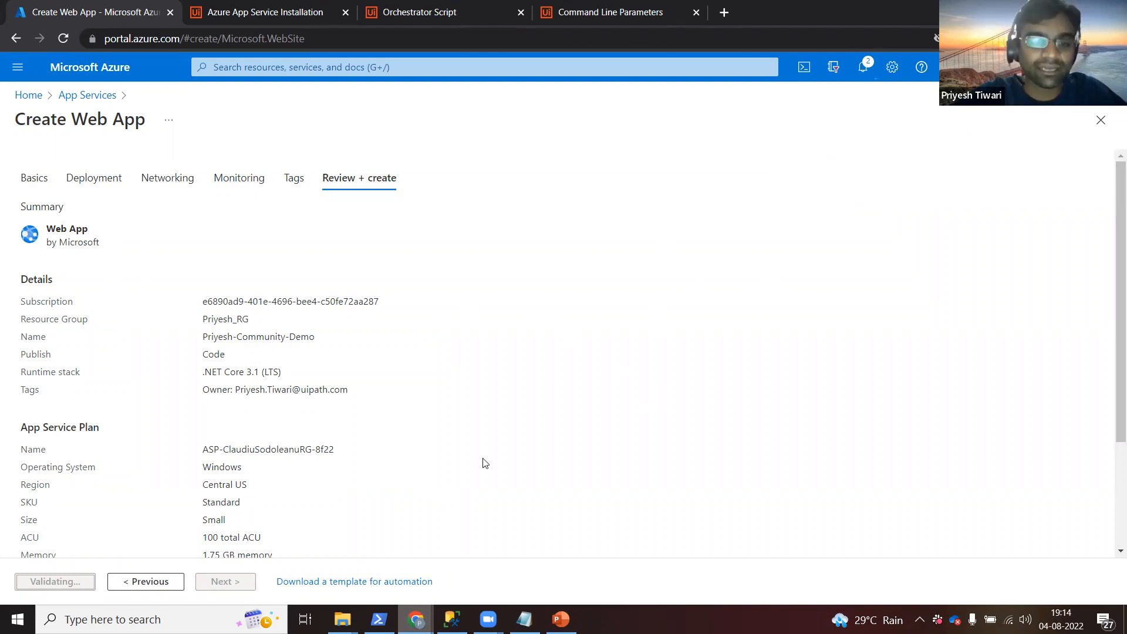
{"action": "mouse_move", "coordinate": [452, 619]}
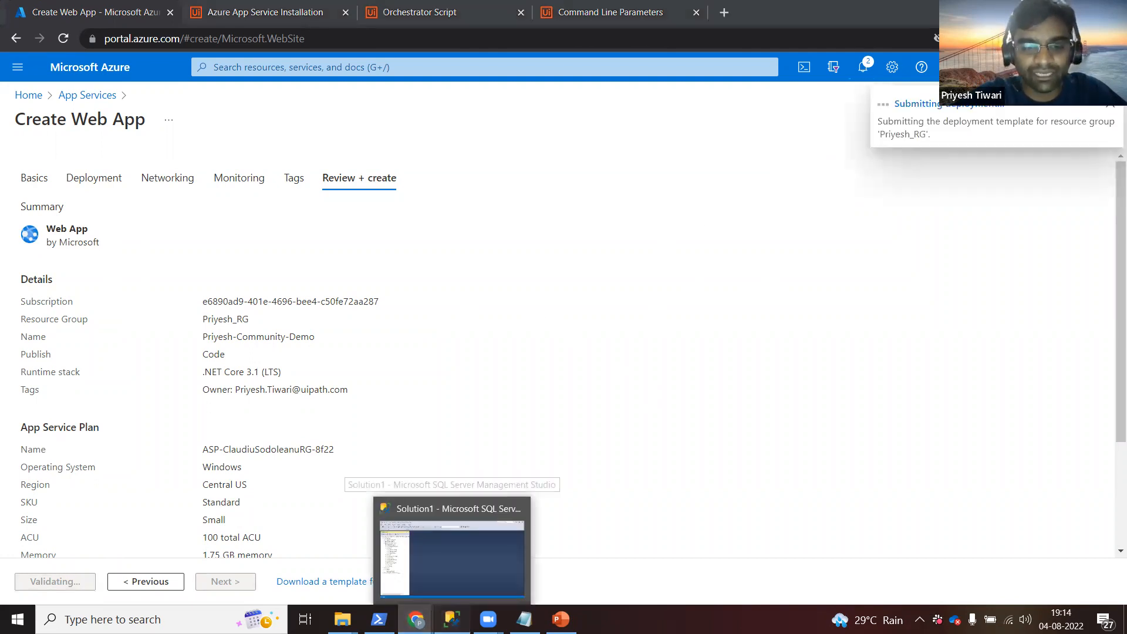
{"action": "left_click", "coordinate": [449, 457]}
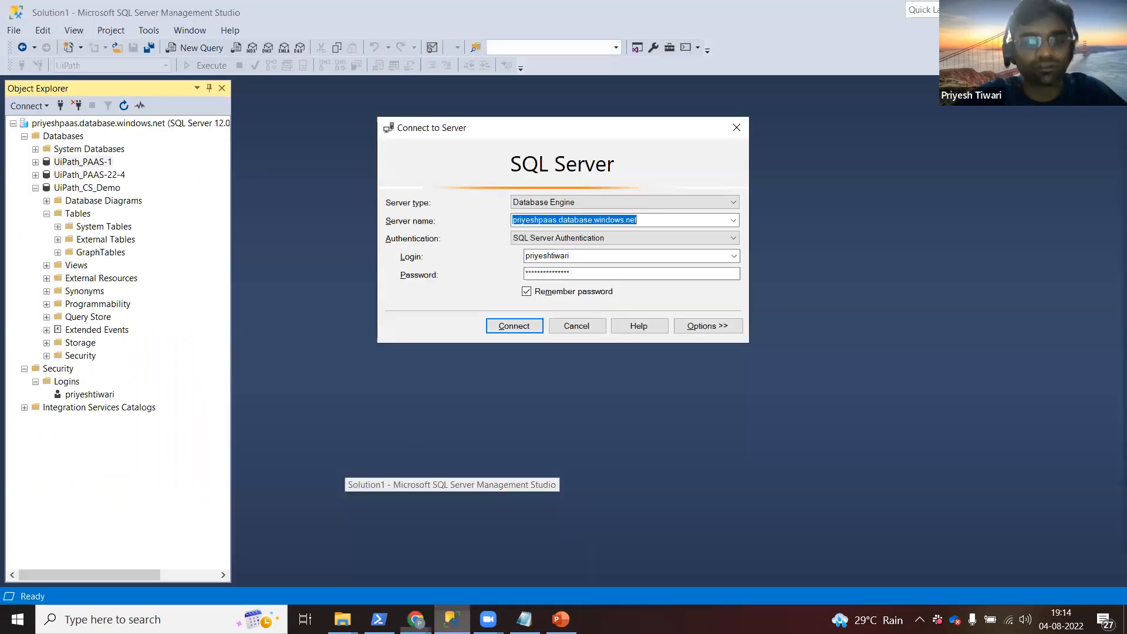
Cancel the SSMS connection dialog, select the UiPath_CS_Demo database, and return to the portal.
{"action": "left_click", "coordinate": [594, 326]}
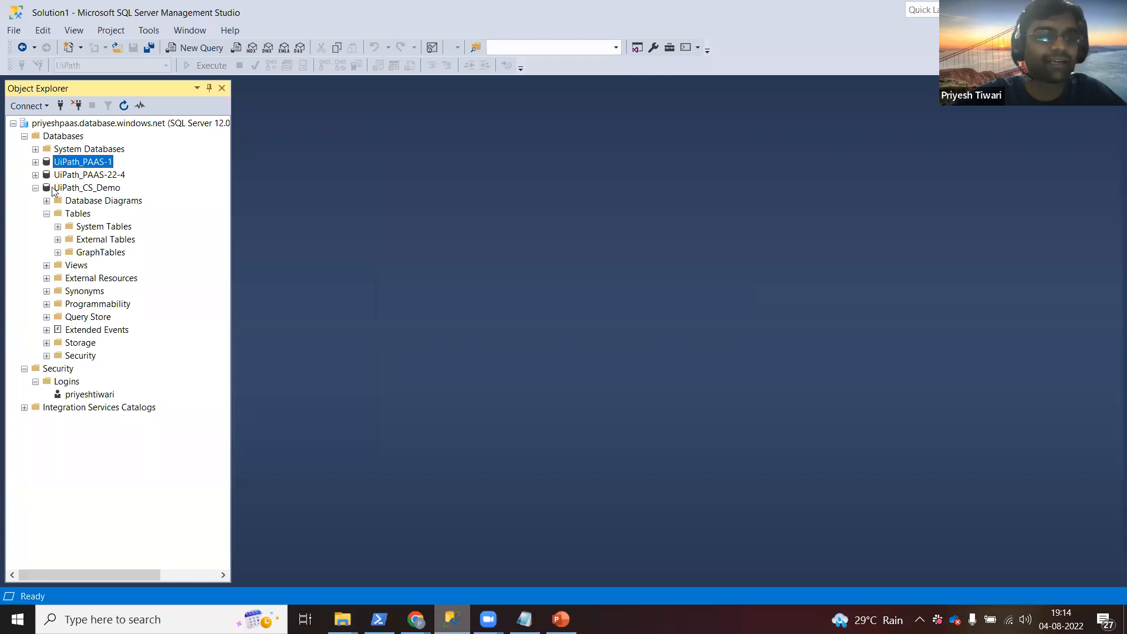
{"action": "left_click", "coordinate": [75, 189]}
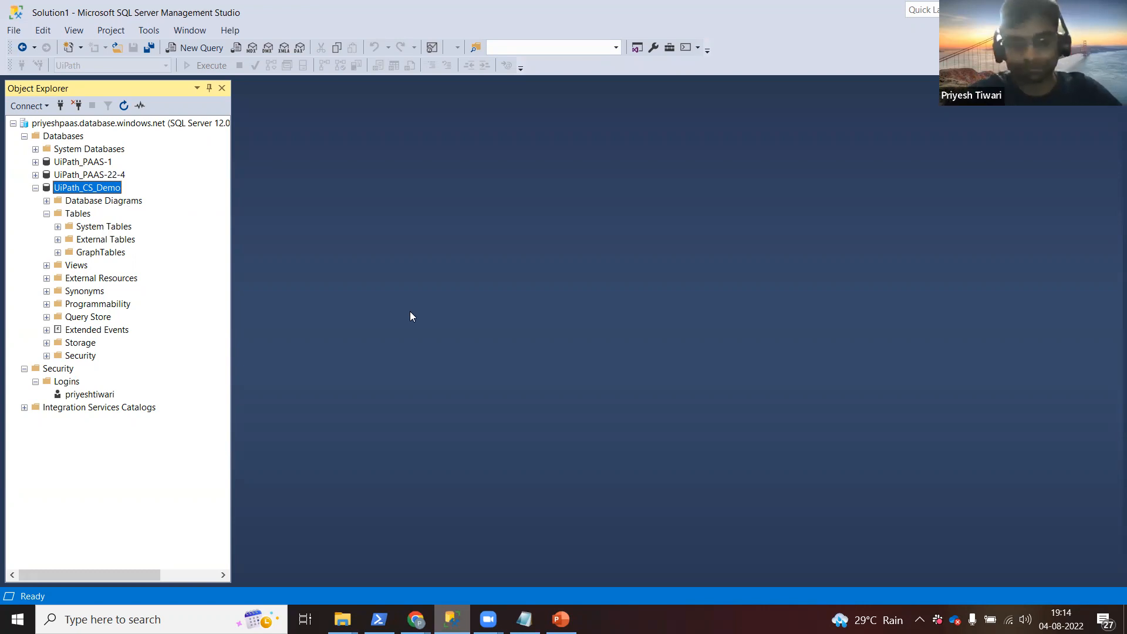
{"action": "key", "text": "alt+Tab"}
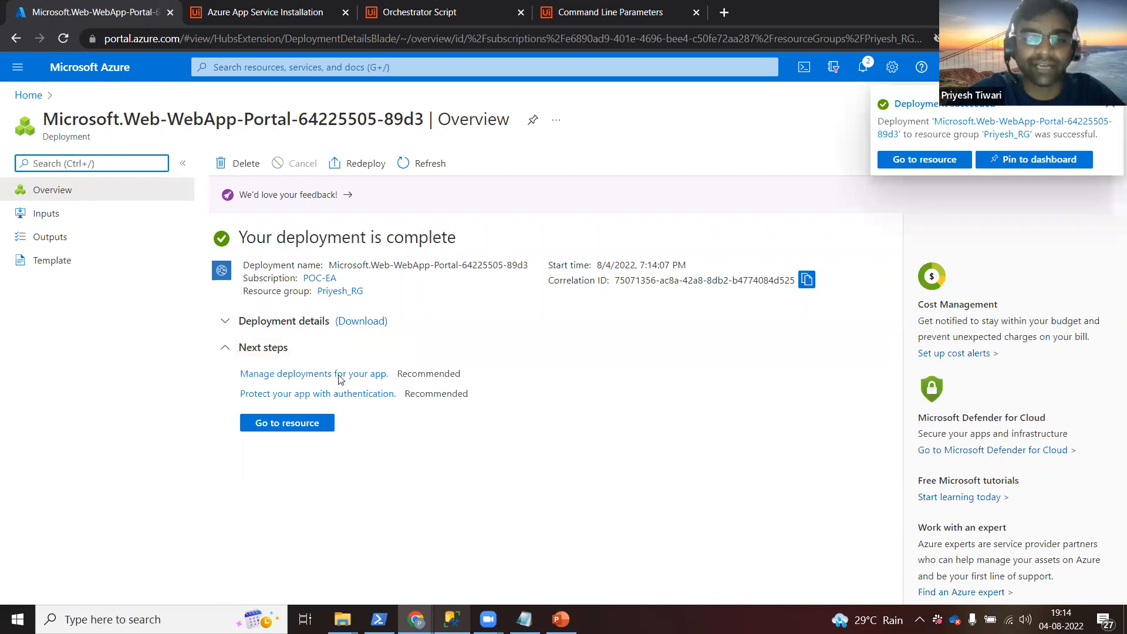
Open the deployed web app's overview, then view the Azure App Service Installation guide.
{"action": "left_click", "coordinate": [303, 427]}
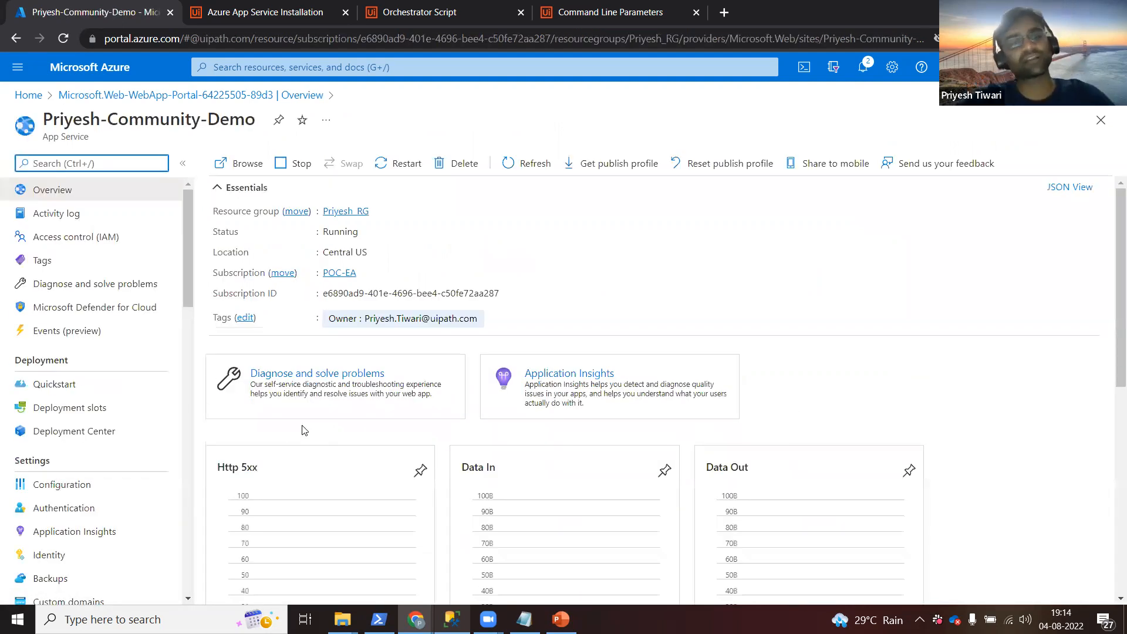
{"action": "left_click", "coordinate": [257, 18]}
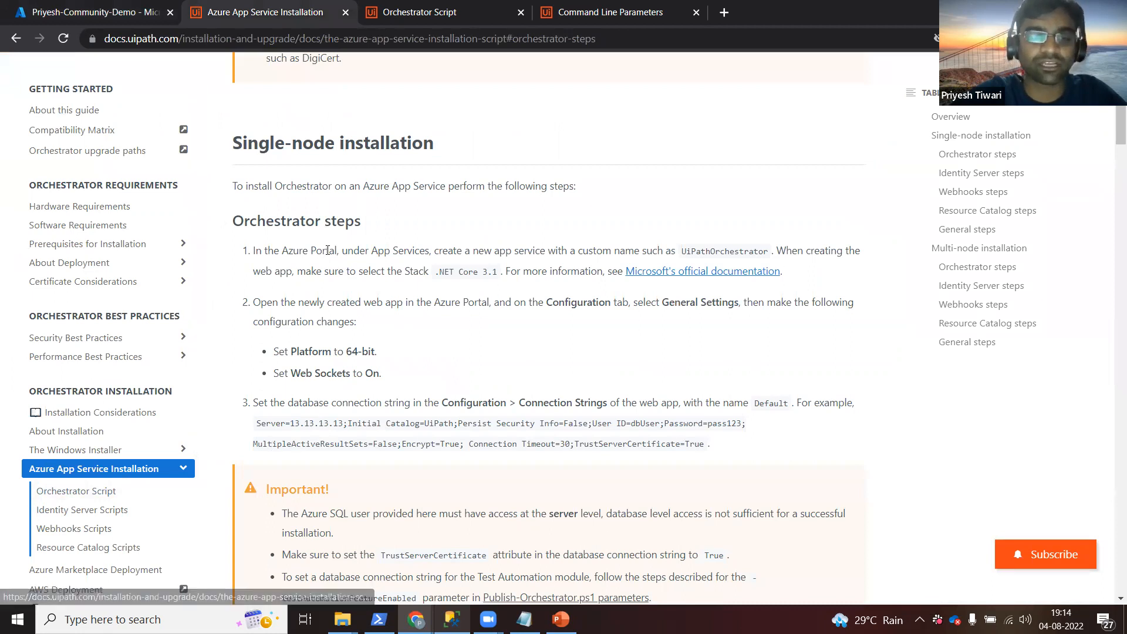
Highlight the Orchestrator steps (64-bit platform, Web Sockets, Configuration), then return to the web app overview.
{"action": "double_click", "coordinate": [291, 223]}
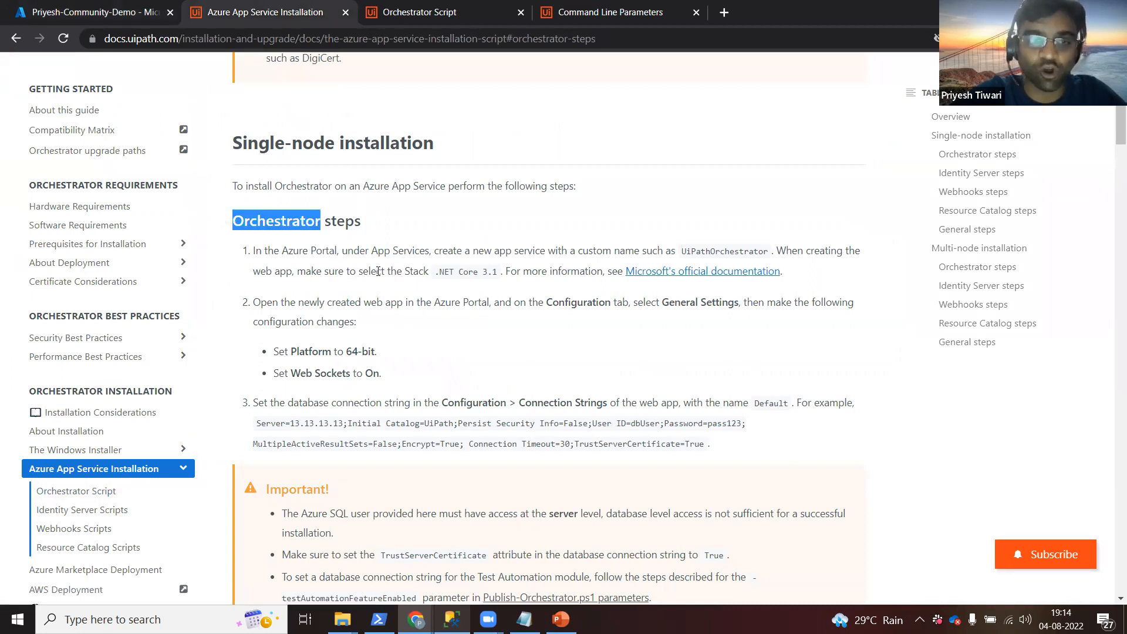
{"action": "left_click_drag", "start_coordinate": [289, 351], "coordinate": [384, 377]}
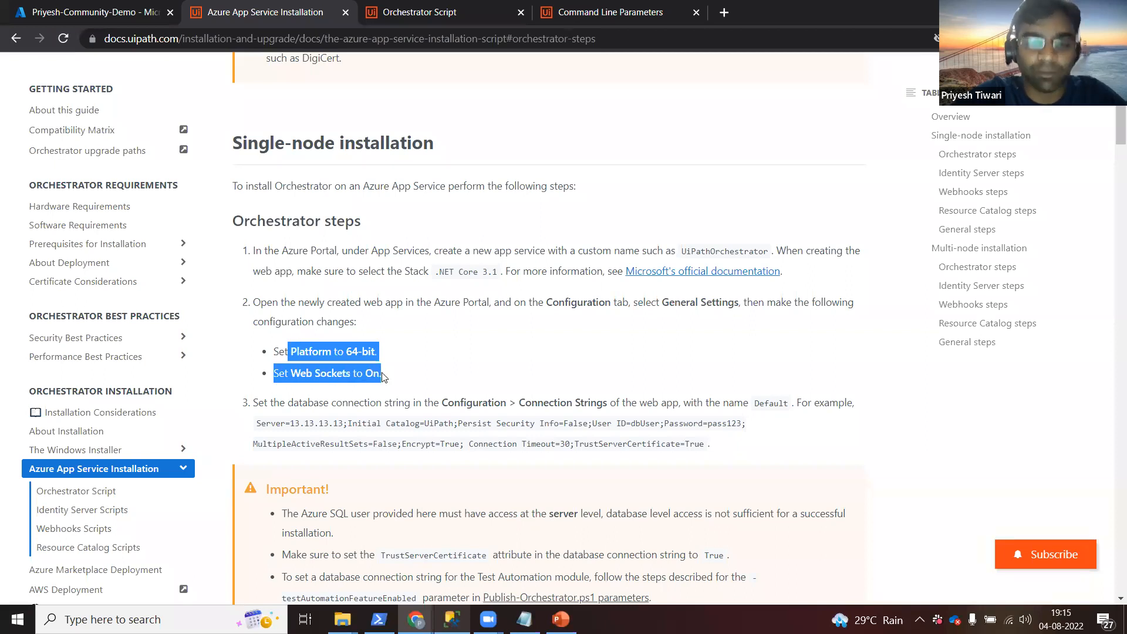
{"action": "double_click", "coordinate": [570, 304]}
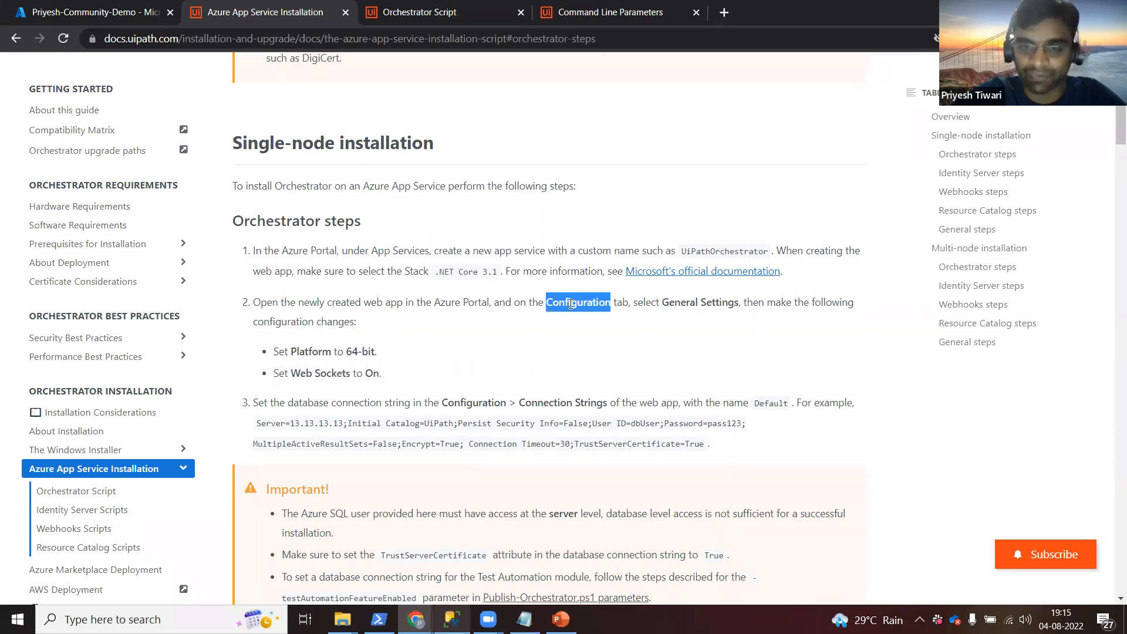
{"action": "left_click", "coordinate": [698, 303]}
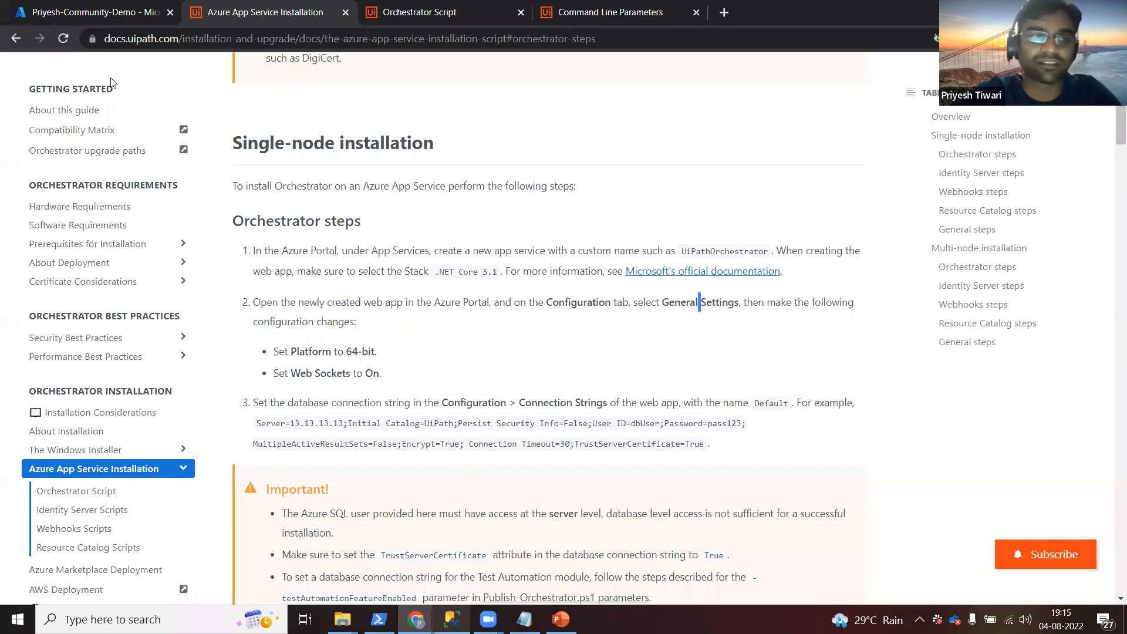
{"action": "left_click", "coordinate": [112, 22]}
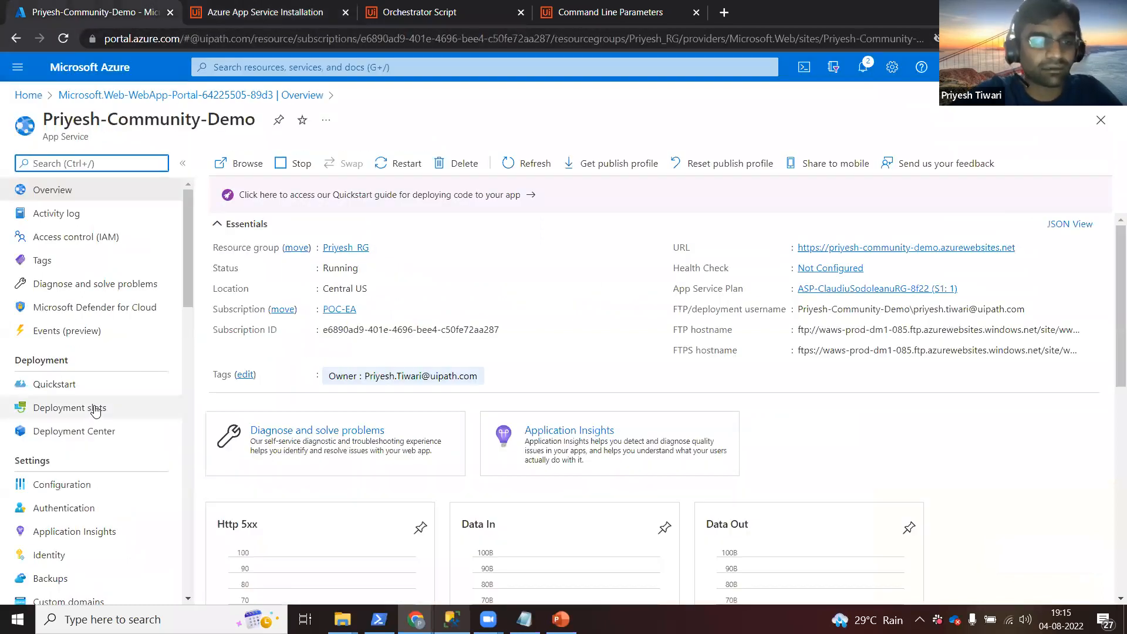
In Configuration's General settings, set Platform to 64 Bit and FTP state to All allowed.
{"action": "left_click", "coordinate": [74, 482]}
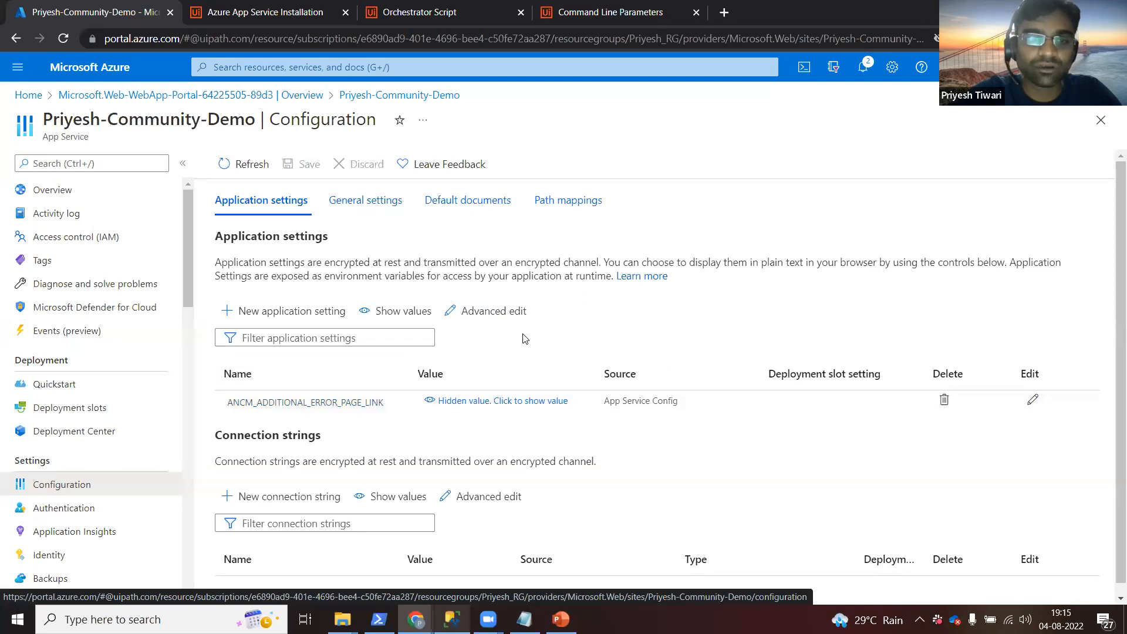
{"action": "left_click", "coordinate": [371, 209]}
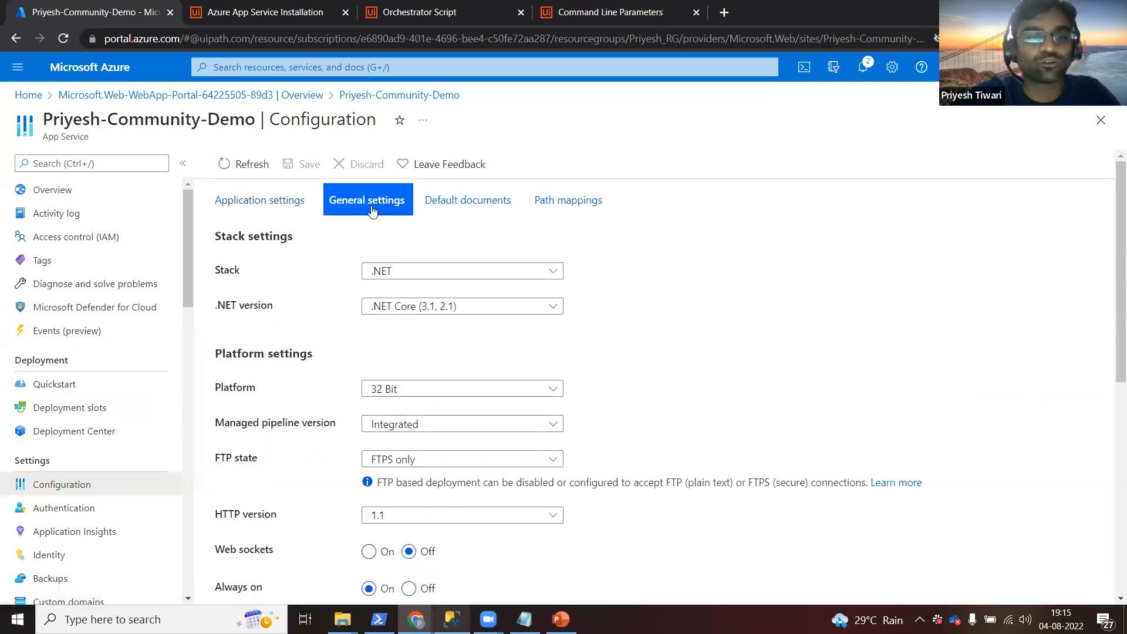
{"action": "left_click", "coordinate": [539, 391]}
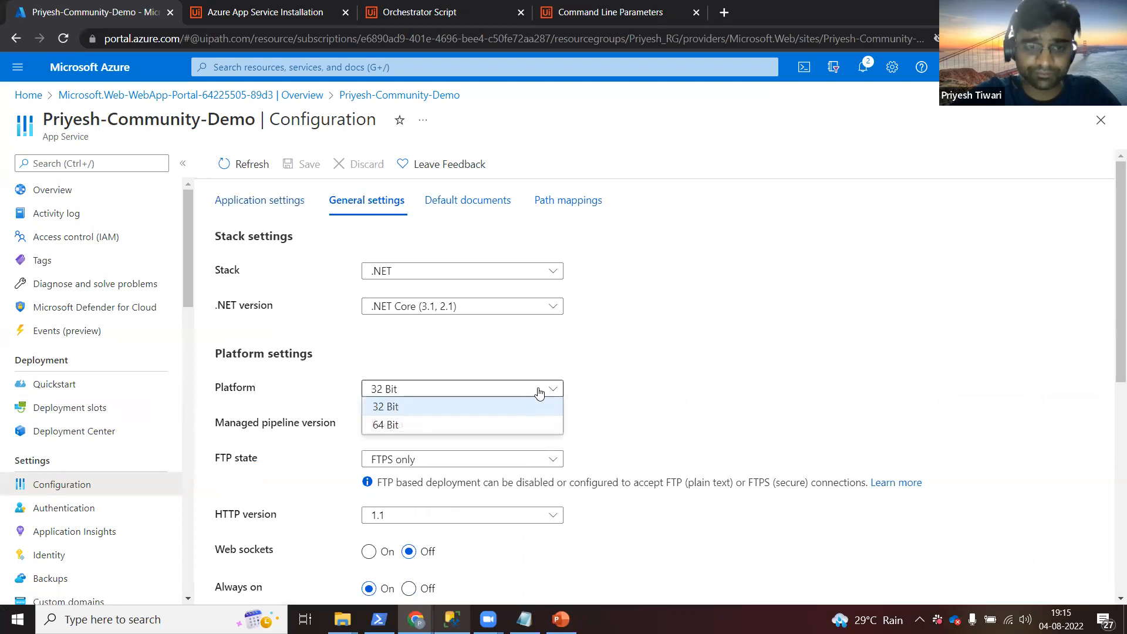
{"action": "left_click", "coordinate": [474, 427]}
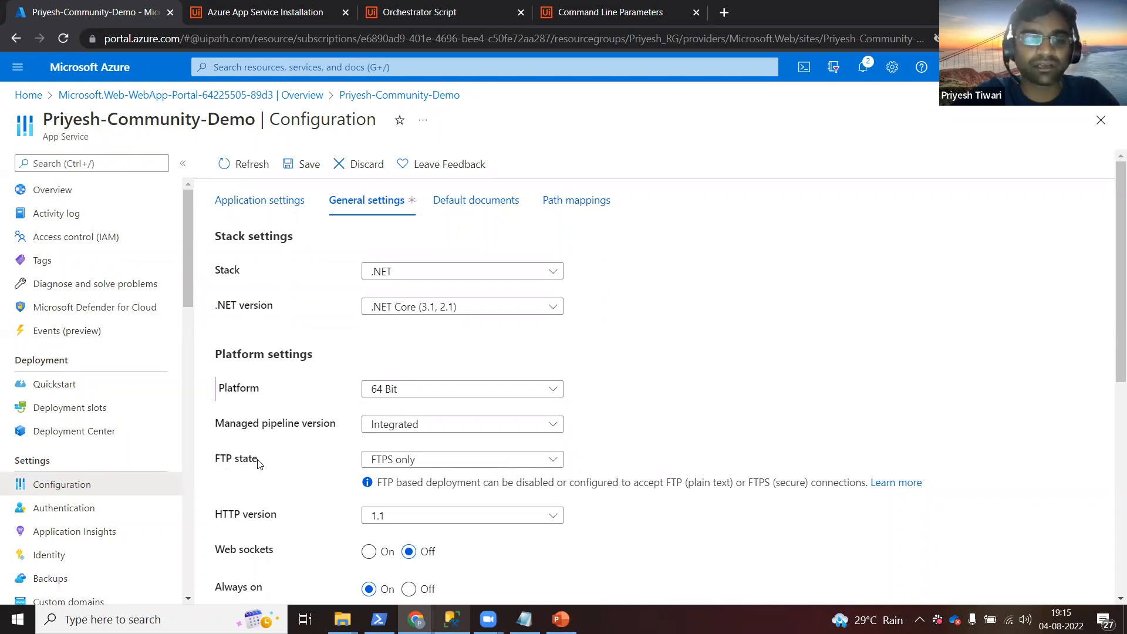
{"action": "left_click", "coordinate": [441, 465]}
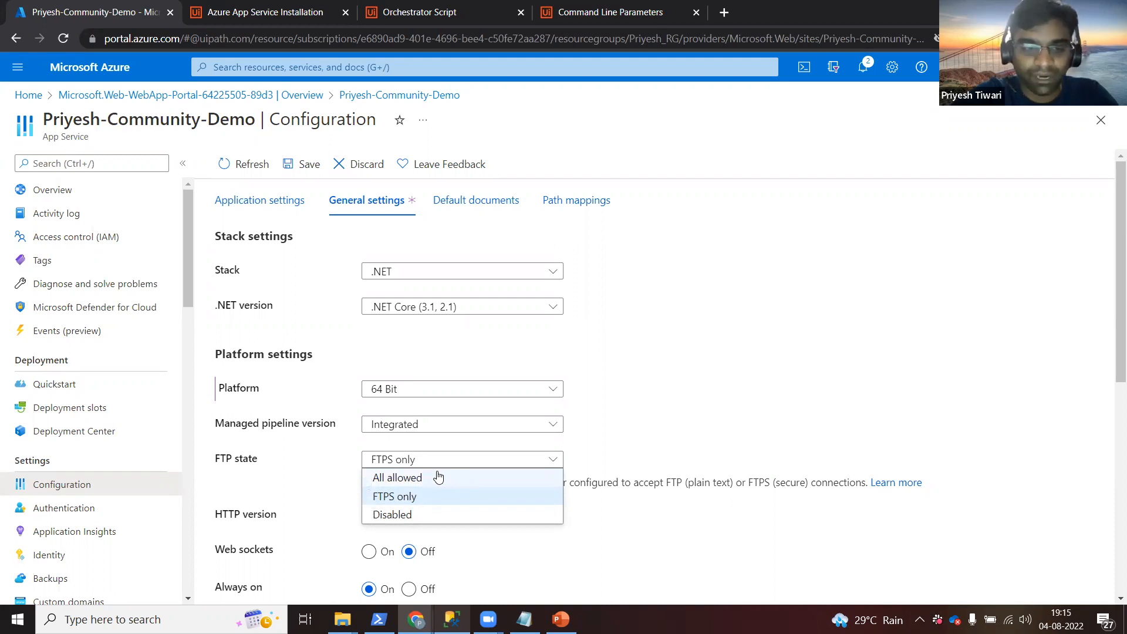
{"action": "left_click", "coordinate": [438, 477]}
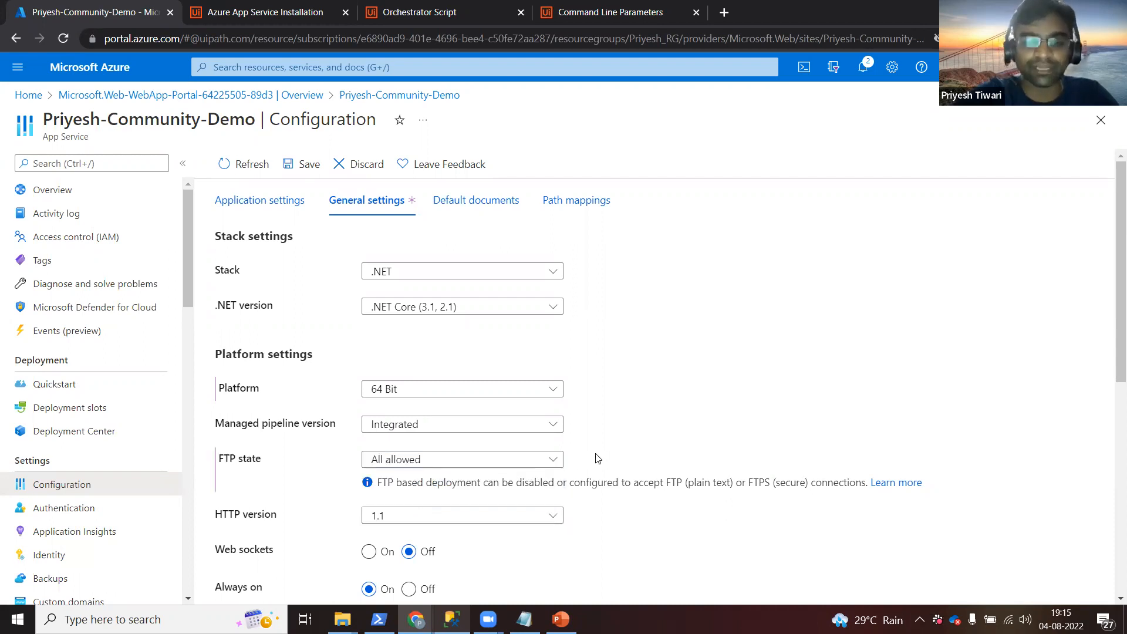
Turn Web sockets On and save the general settings, confirming the app restart.
{"action": "scroll", "coordinate": [598, 459], "scroll_direction": "down", "scroll_amount": 1}
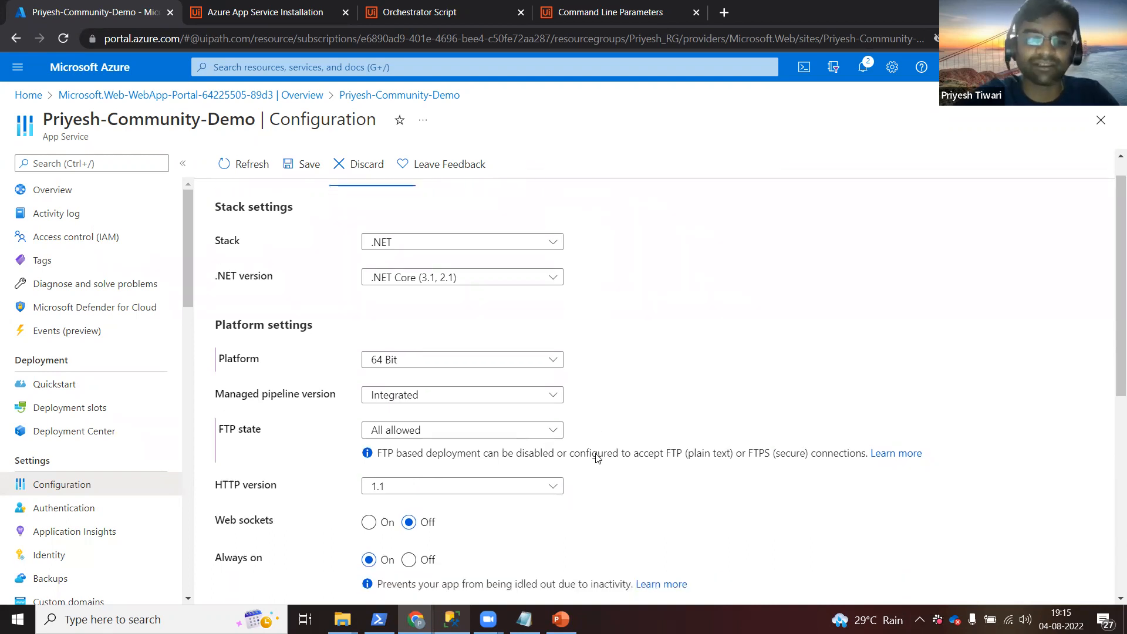
{"action": "scroll", "coordinate": [597, 458], "scroll_direction": "down", "scroll_amount": 4}
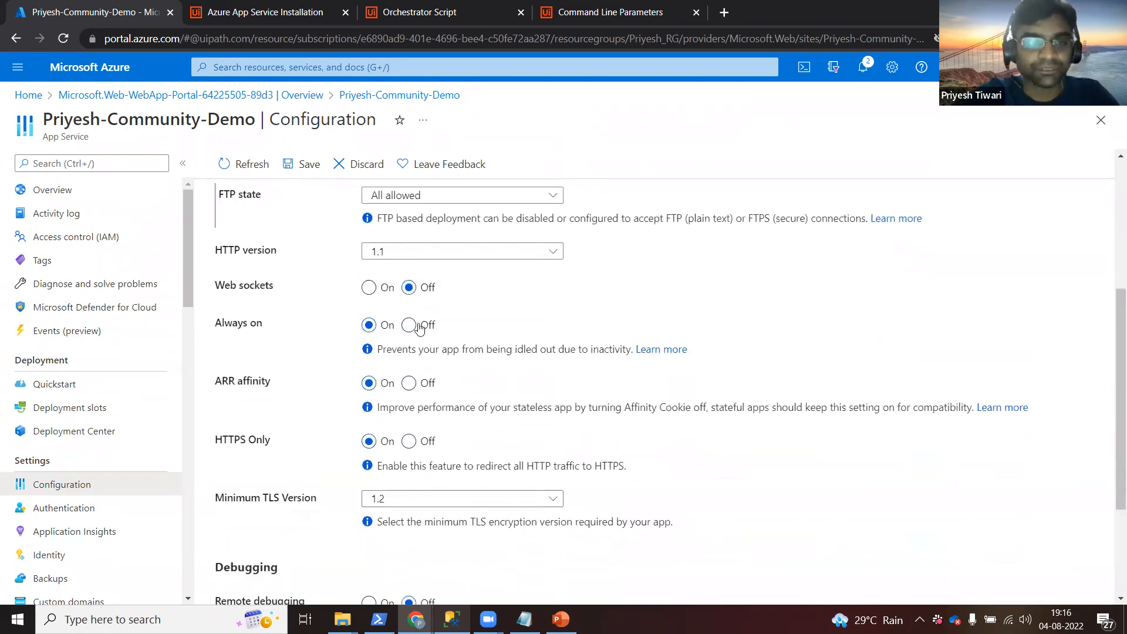
{"action": "left_click", "coordinate": [369, 287]}
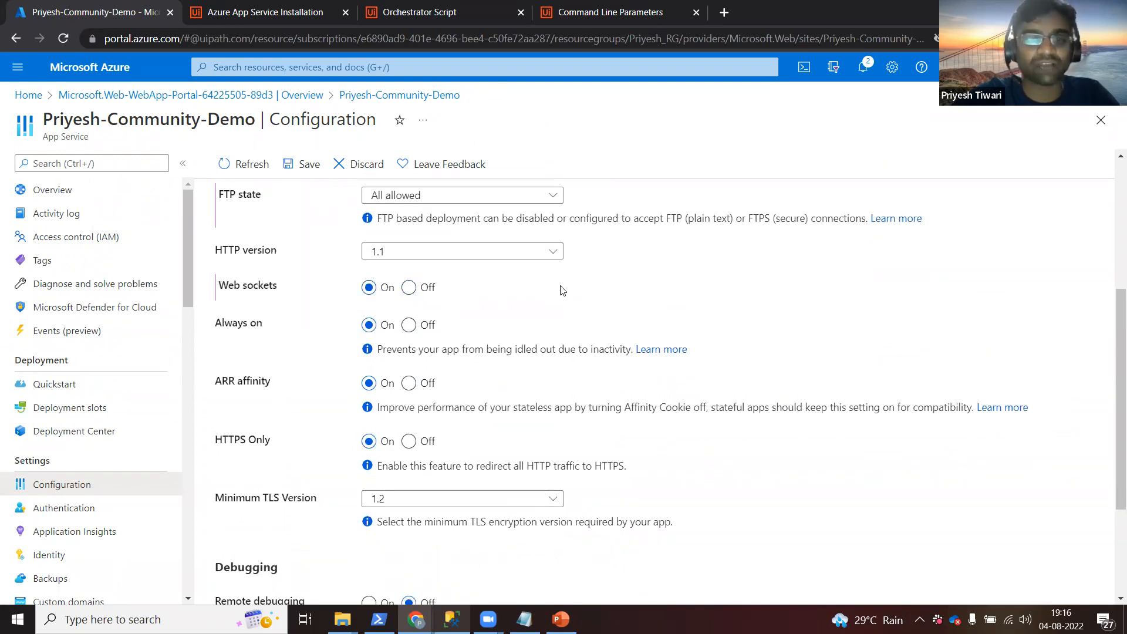
{"action": "key", "text": "Right"}
{"action": "key", "text": "Left"}
{"action": "left_click", "coordinate": [563, 291]}
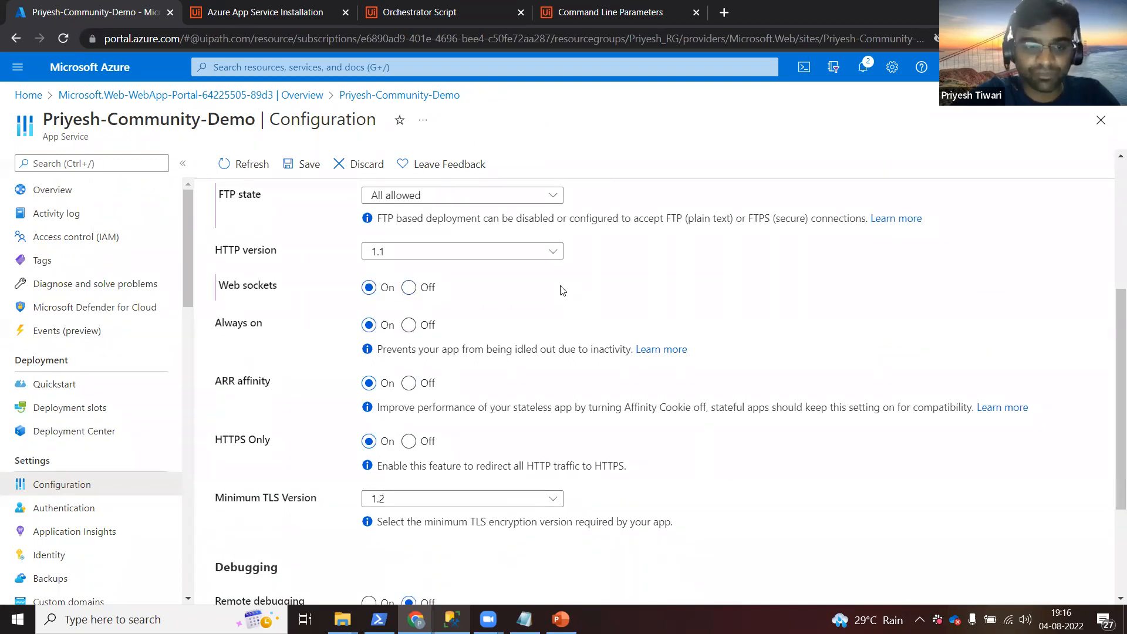
{"action": "left_click", "coordinate": [292, 166]}
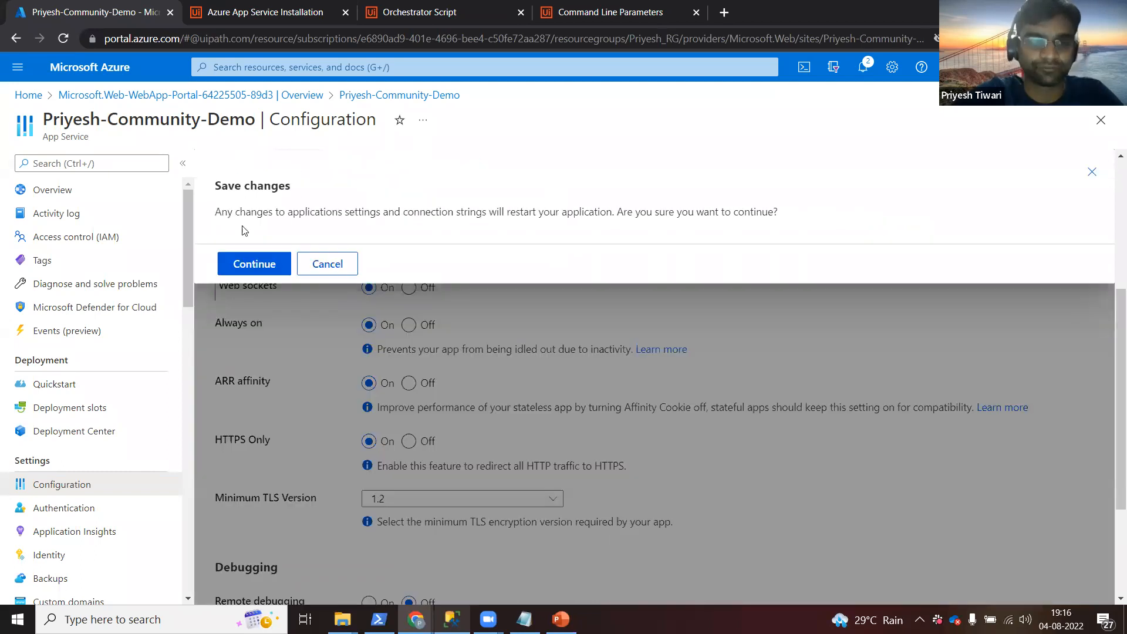
{"action": "left_click", "coordinate": [254, 267]}
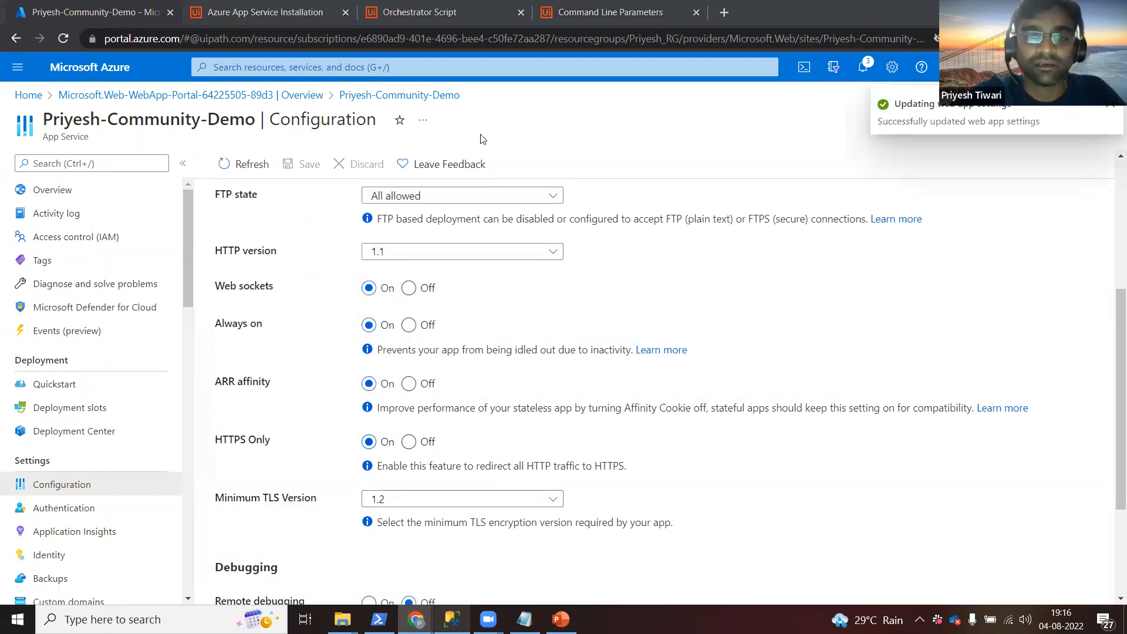
{"action": "left_click", "coordinate": [459, 13]}
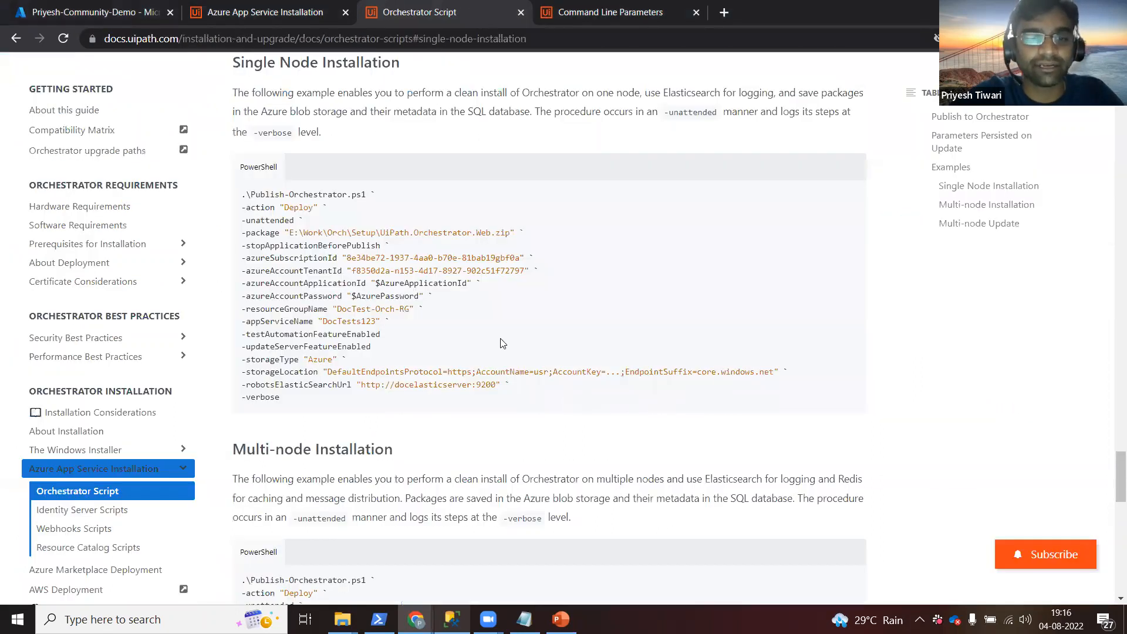
In the Azure App Service Installation docs, highlight the example connection string, its server and catalog UiPath.
{"action": "left_click", "coordinate": [246, 8]}
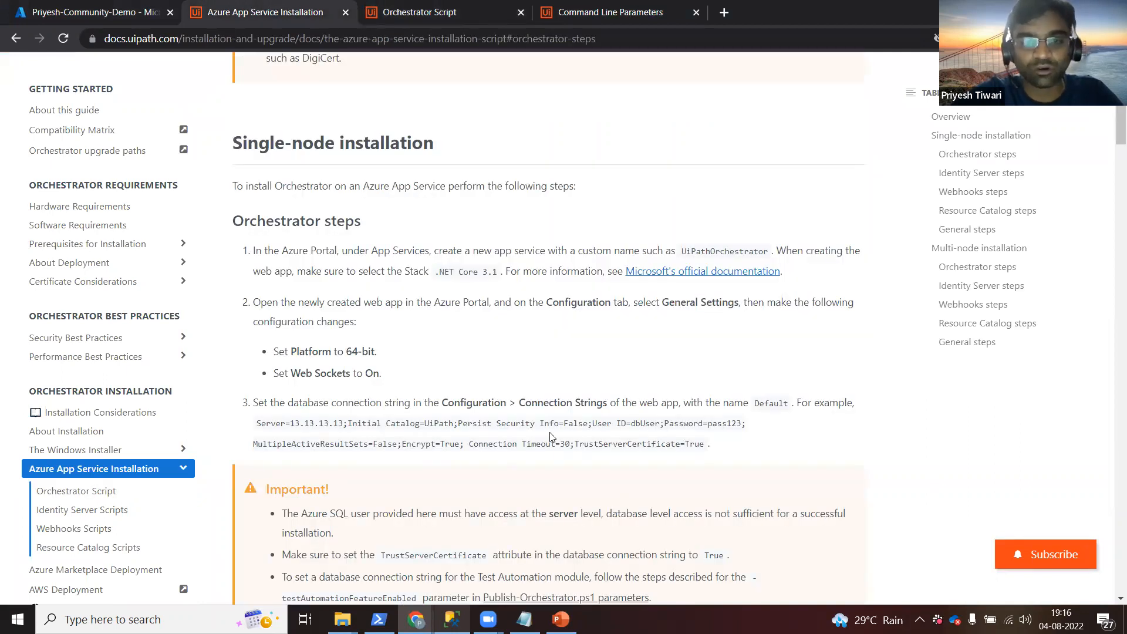
{"action": "left_click_drag", "start_coordinate": [258, 423], "coordinate": [706, 451]}
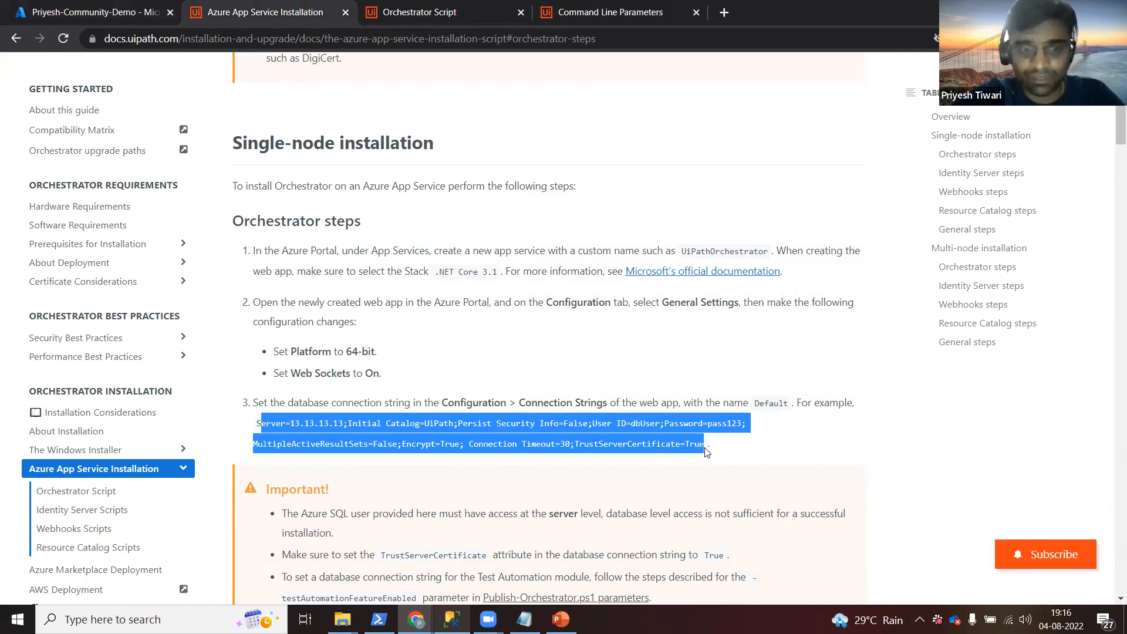
{"action": "left_click", "coordinate": [706, 450]}
{"action": "double_click", "coordinate": [325, 422]}
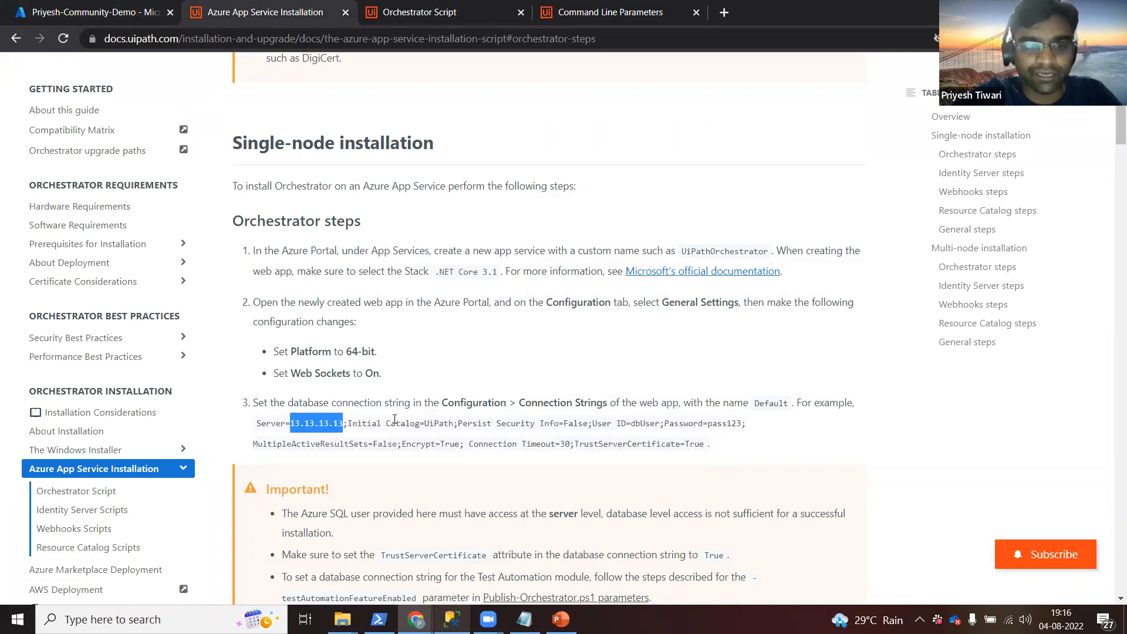
{"action": "double_click", "coordinate": [439, 423]}
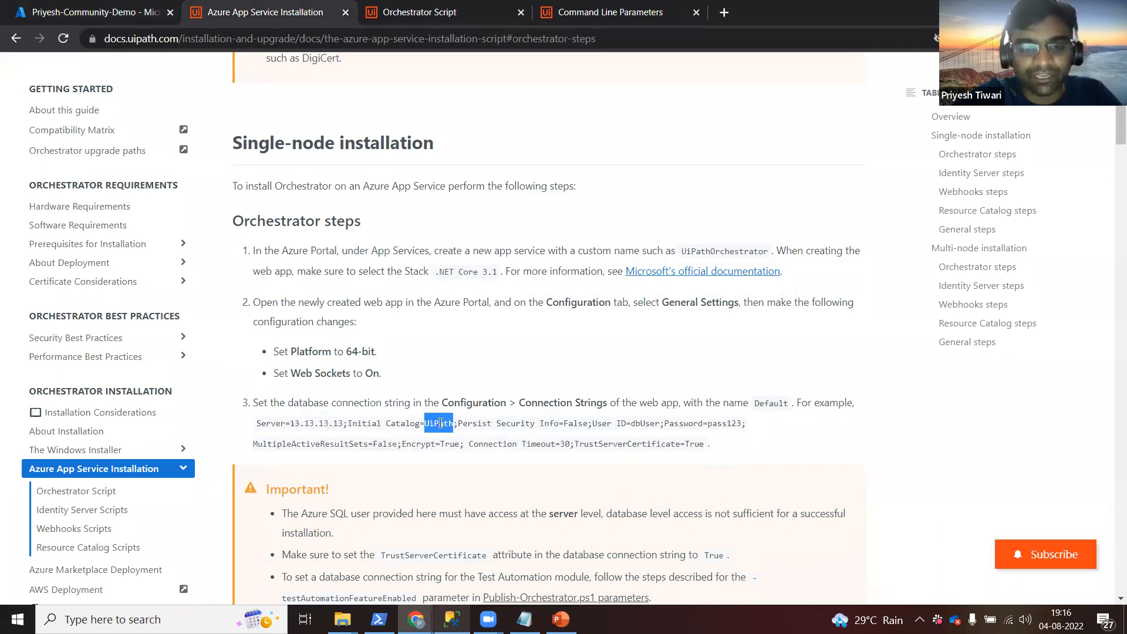
Highlight the Persist Security Info, user ID, password, MultipleActiveResultSets, Encrypt and TrustServerCertificate values.
{"action": "double_click", "coordinate": [572, 423]}
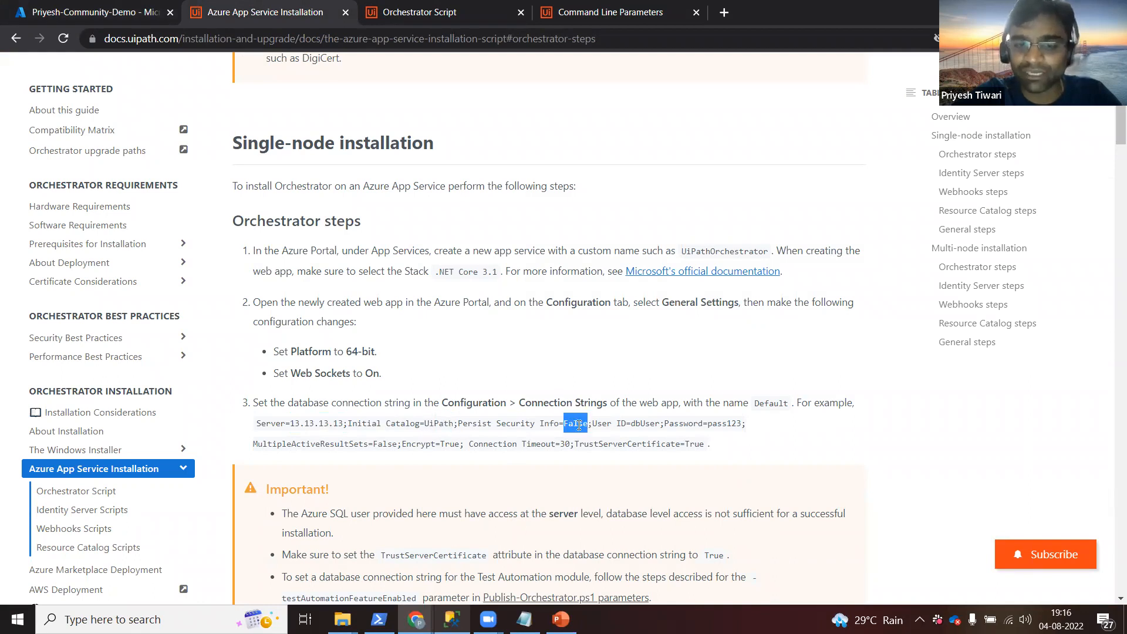
{"action": "double_click", "coordinate": [647, 426]}
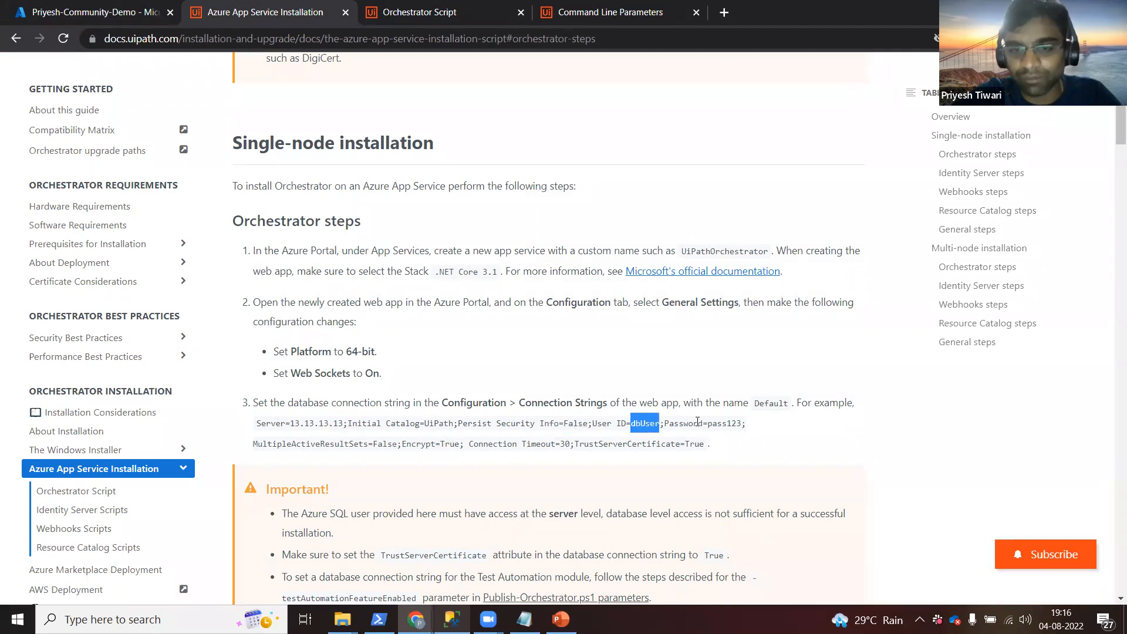
{"action": "double_click", "coordinate": [723, 424]}
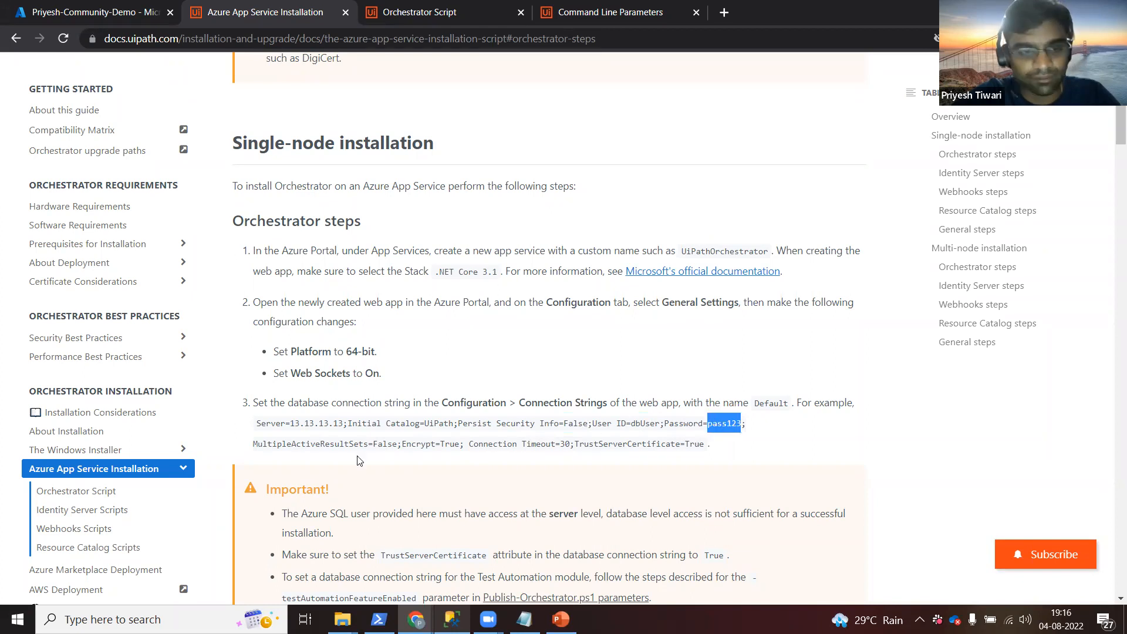
{"action": "double_click", "coordinate": [298, 445]}
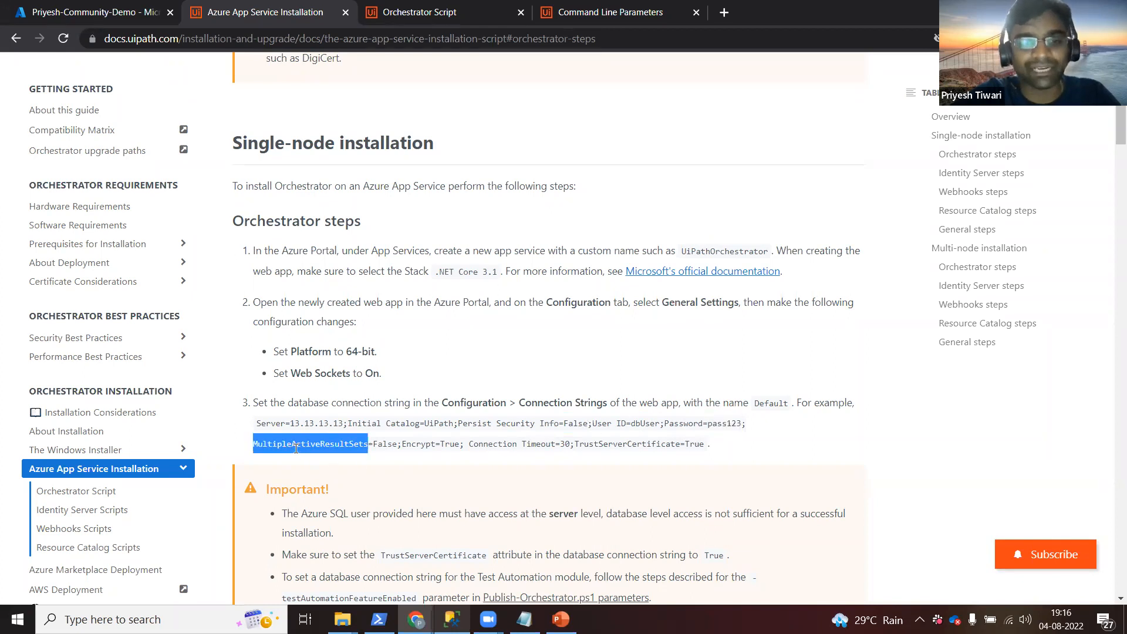
{"action": "double_click", "coordinate": [444, 445]}
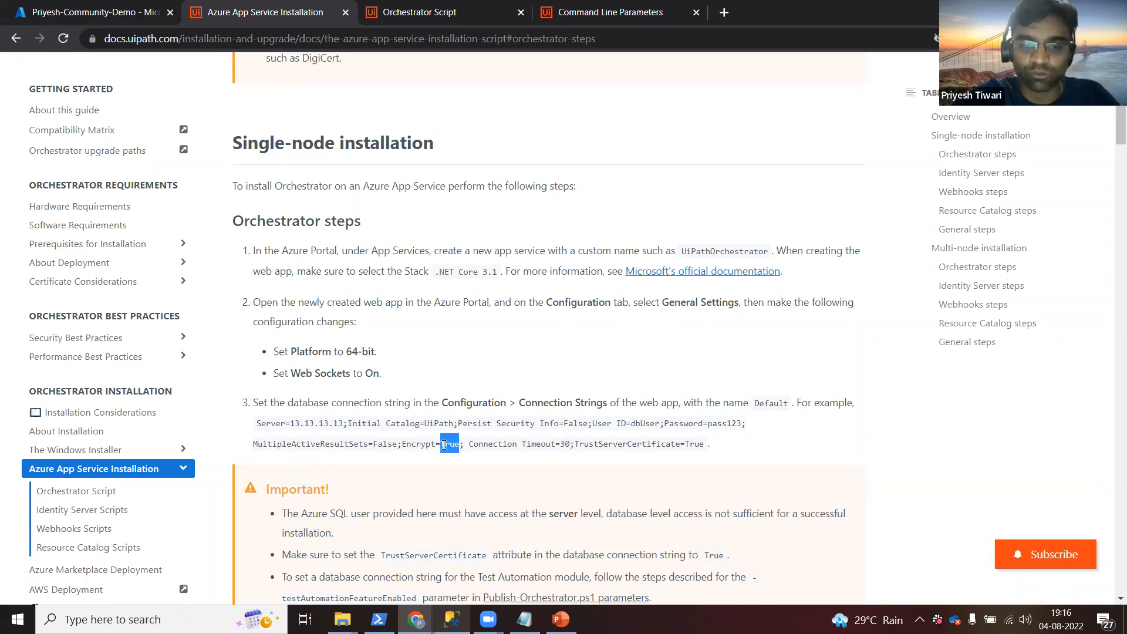
{"action": "left_click", "coordinate": [570, 445]}
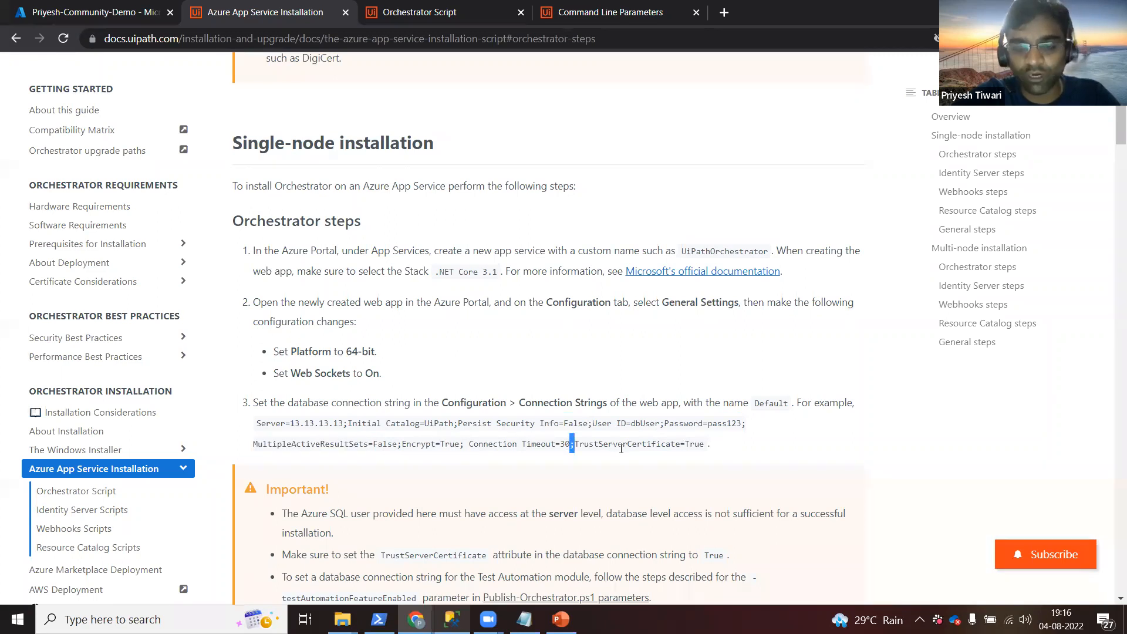
{"action": "double_click", "coordinate": [621, 445]}
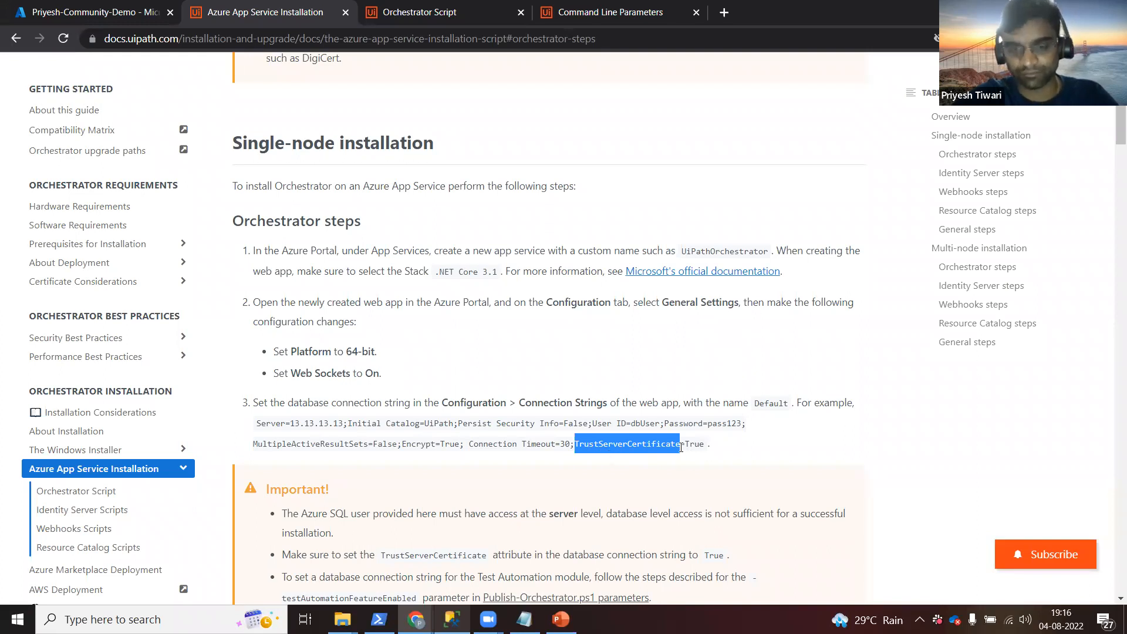
{"action": "left_click", "coordinate": [728, 449]}
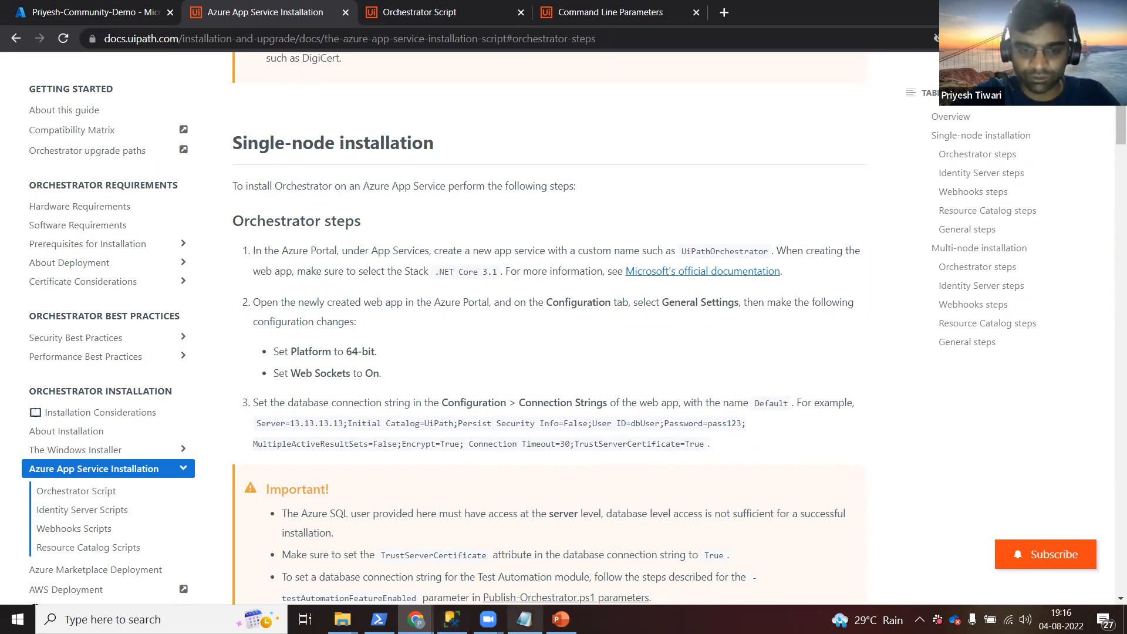
Select the one-line database connection string in the session notes file.
{"action": "left_click", "coordinate": [525, 619]}
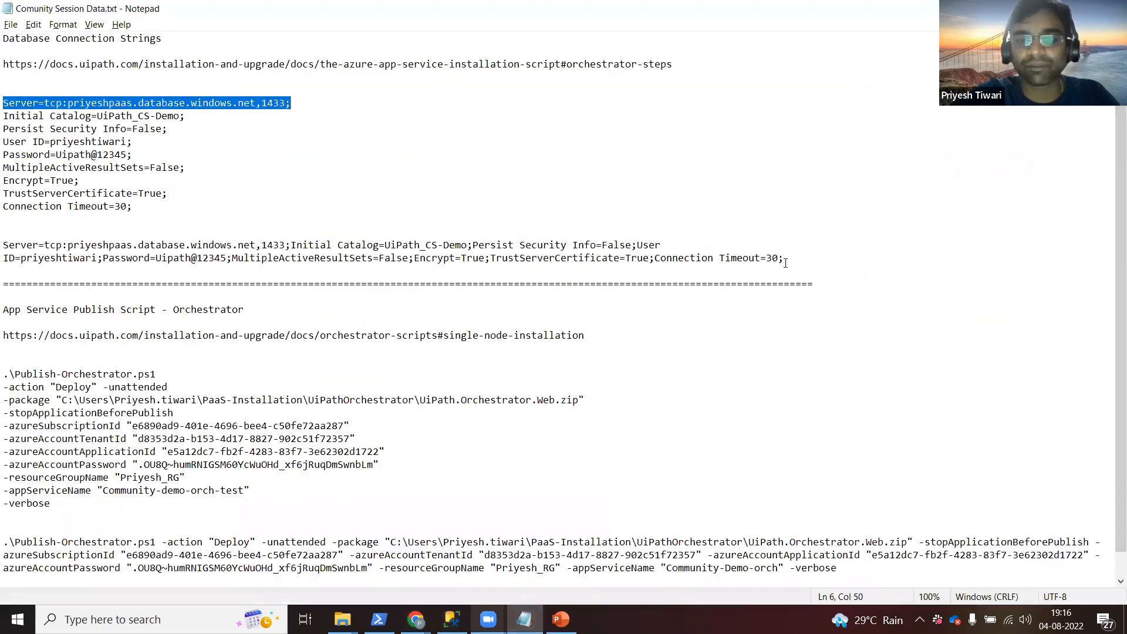
{"action": "left_click", "coordinate": [786, 259]}
{"action": "triple_click", "coordinate": [793, 257]}
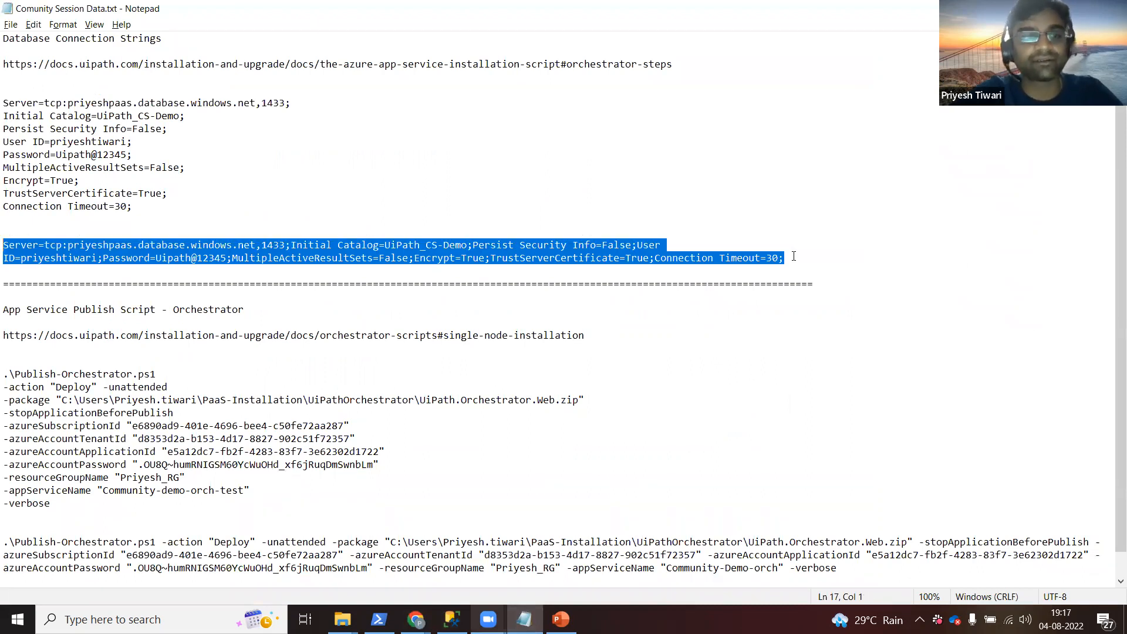
Return to the web app's Azure Configuration page and show its Application settings.
{"action": "key", "text": "alt+Tab"}
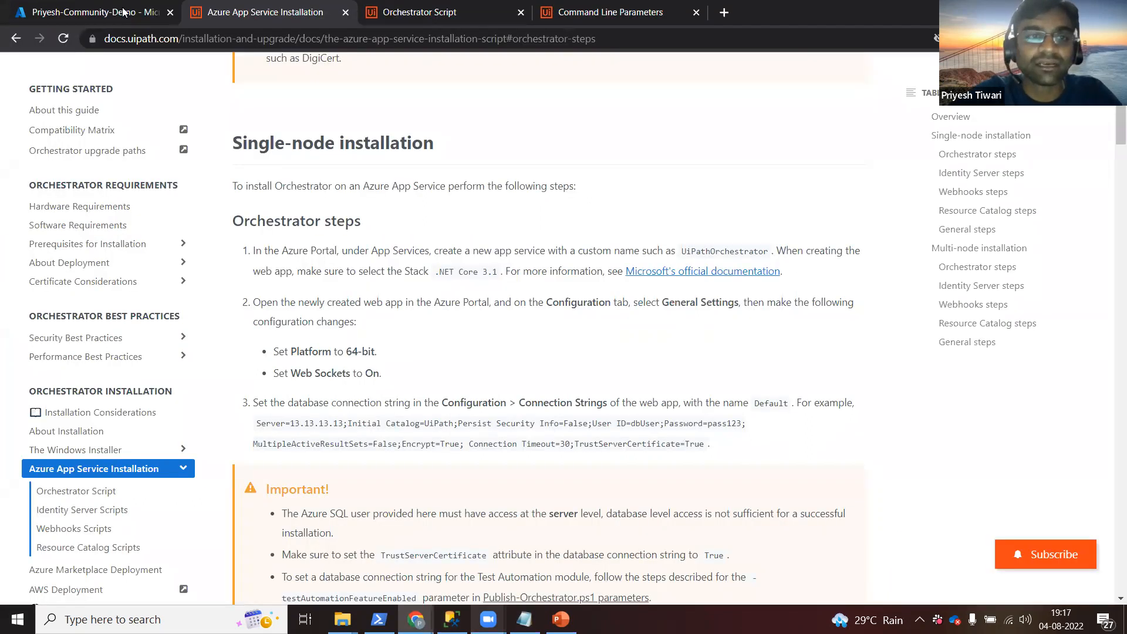
{"action": "left_click", "coordinate": [114, 12]}
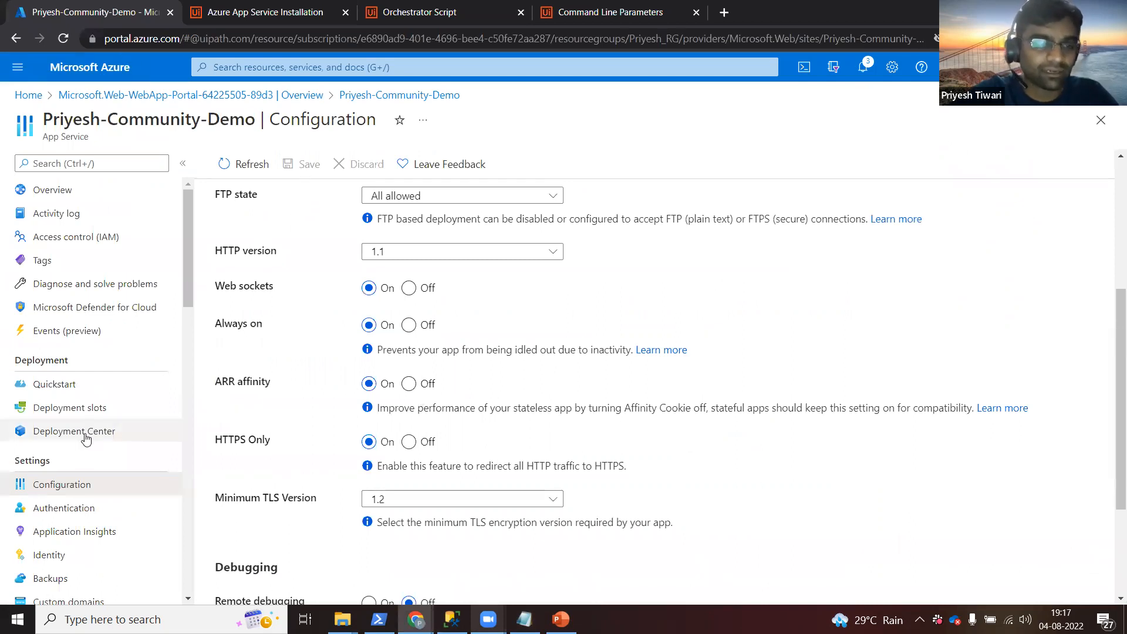
{"action": "left_click_drag", "start_coordinate": [1112, 345], "coordinate": [1110, 197]}
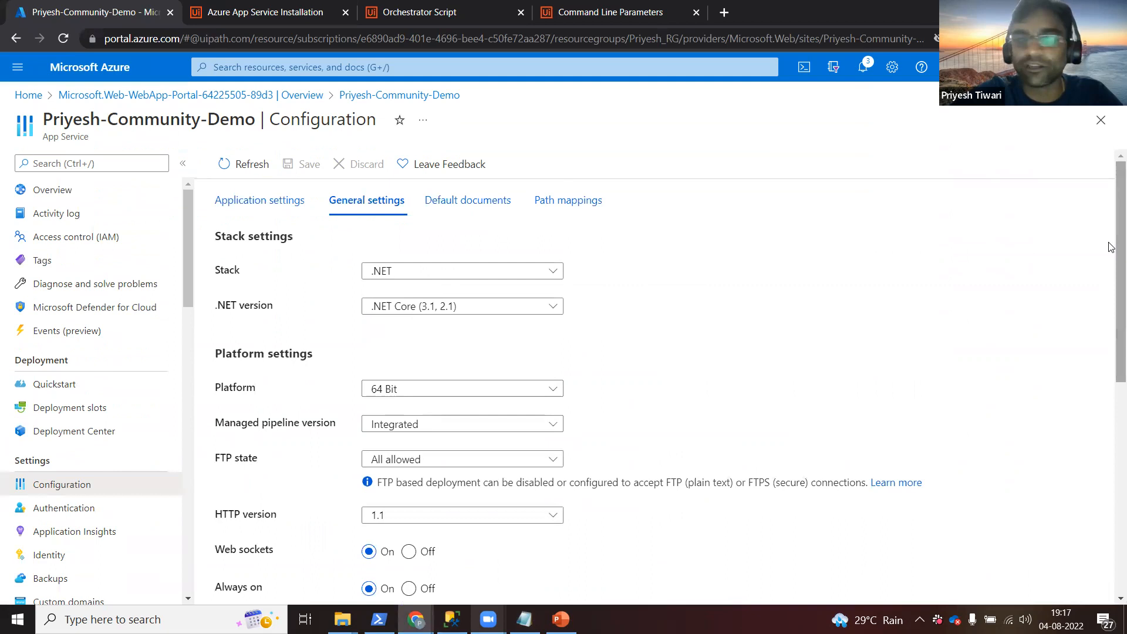
{"action": "left_click", "coordinate": [276, 206]}
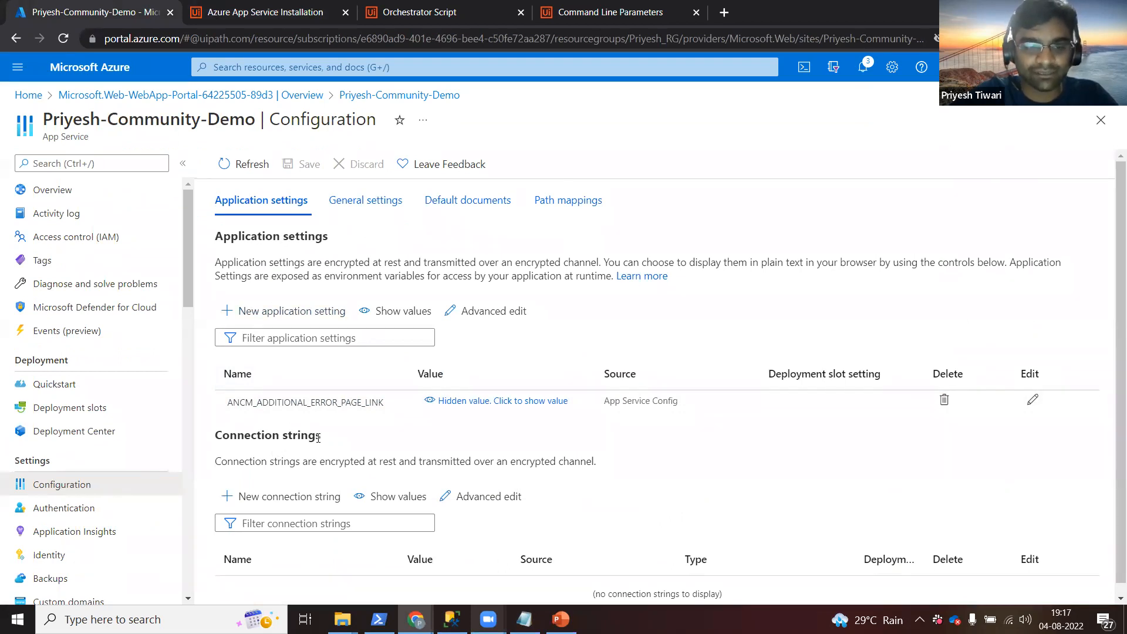
Add a connection string named Default with the pasted value and type SQLAzure.
{"action": "left_click", "coordinate": [276, 498]}
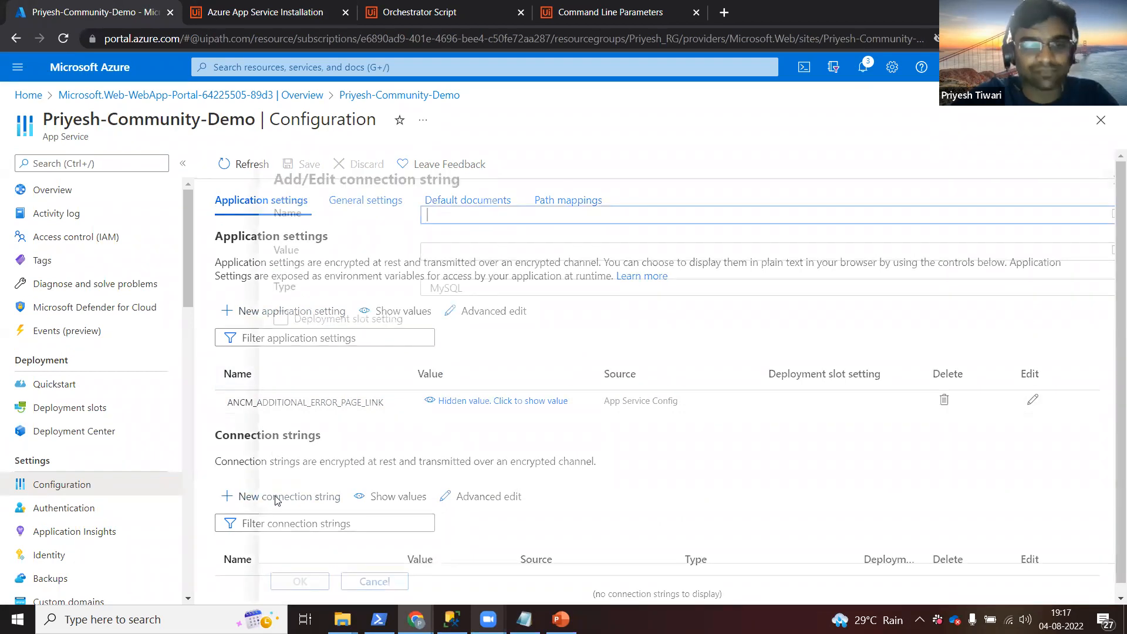
{"action": "type", "text": "D"}
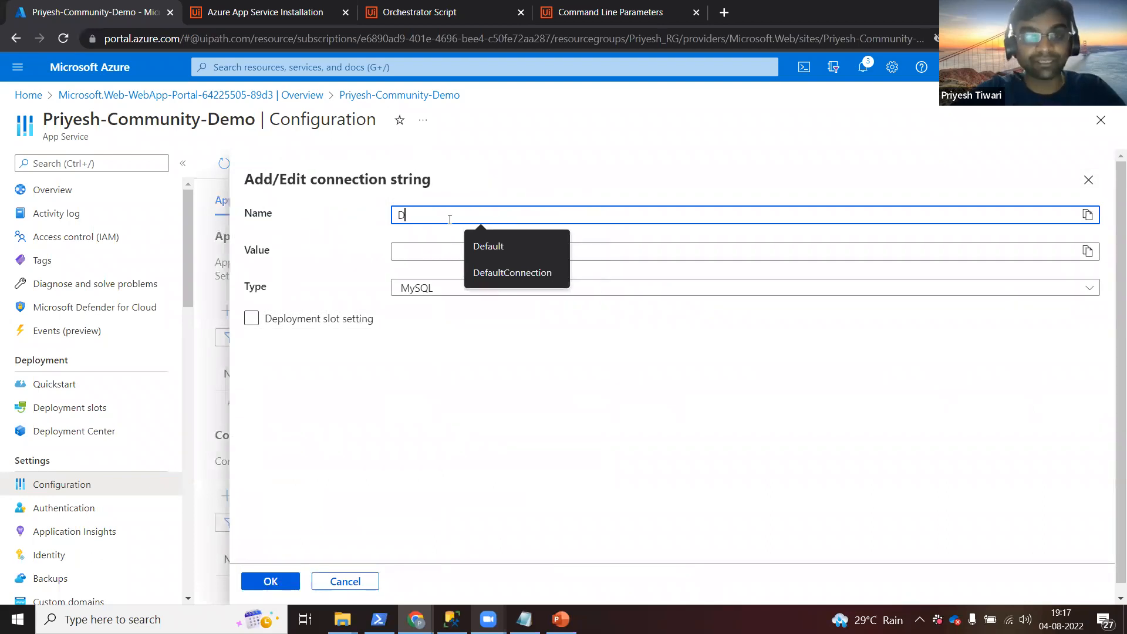
{"action": "type", "text": "efault"}
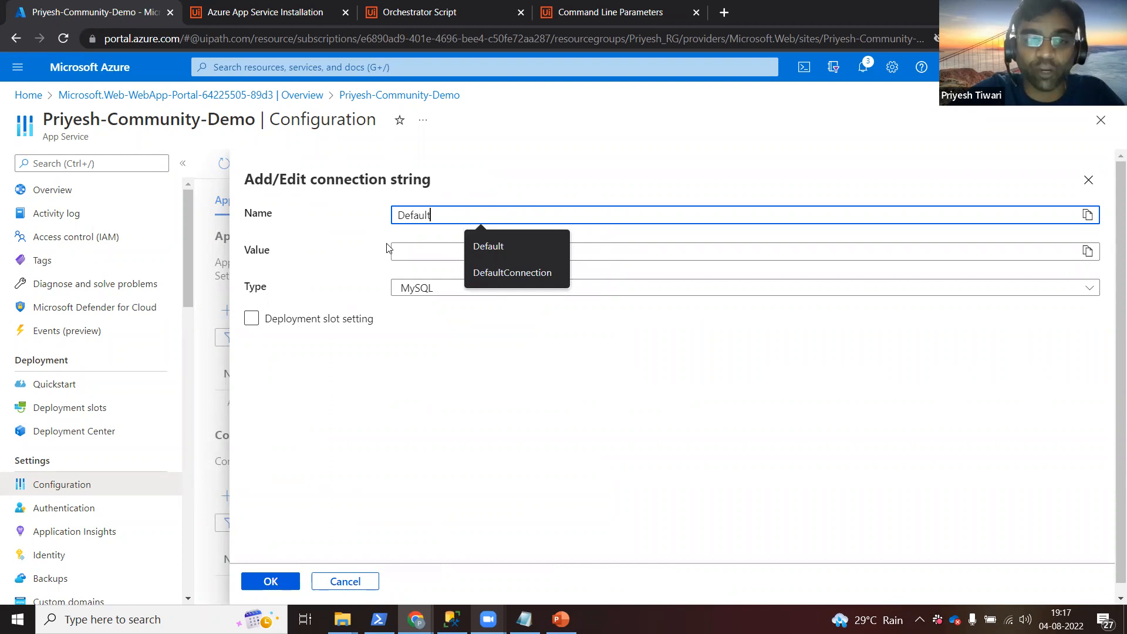
{"action": "left_click", "coordinate": [412, 251]}
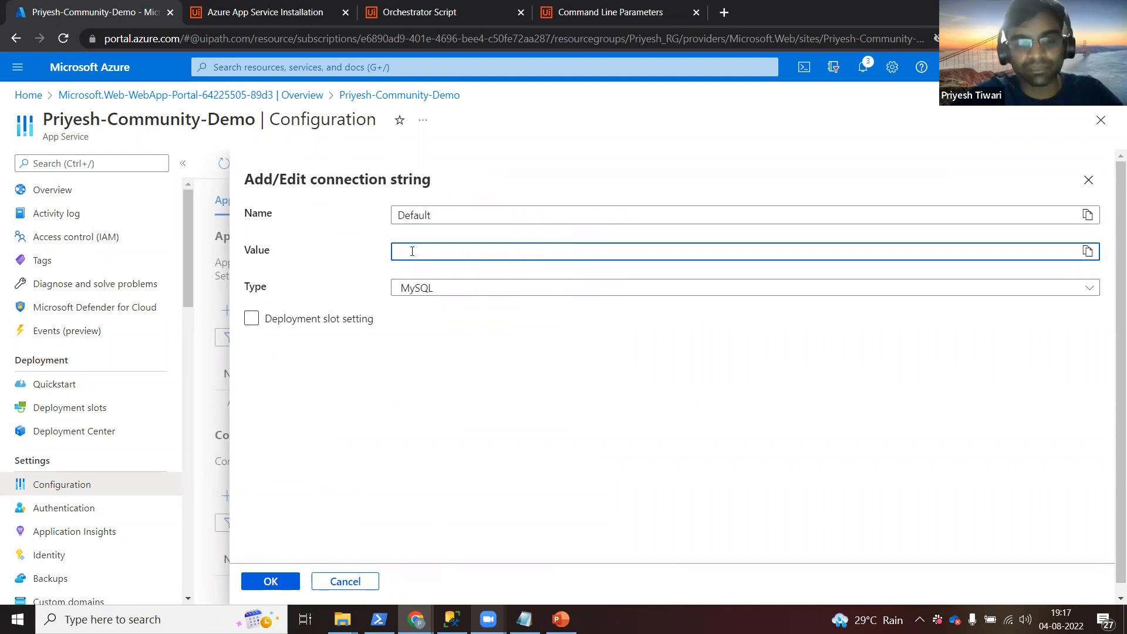
{"action": "key", "text": "ctrl+v"}
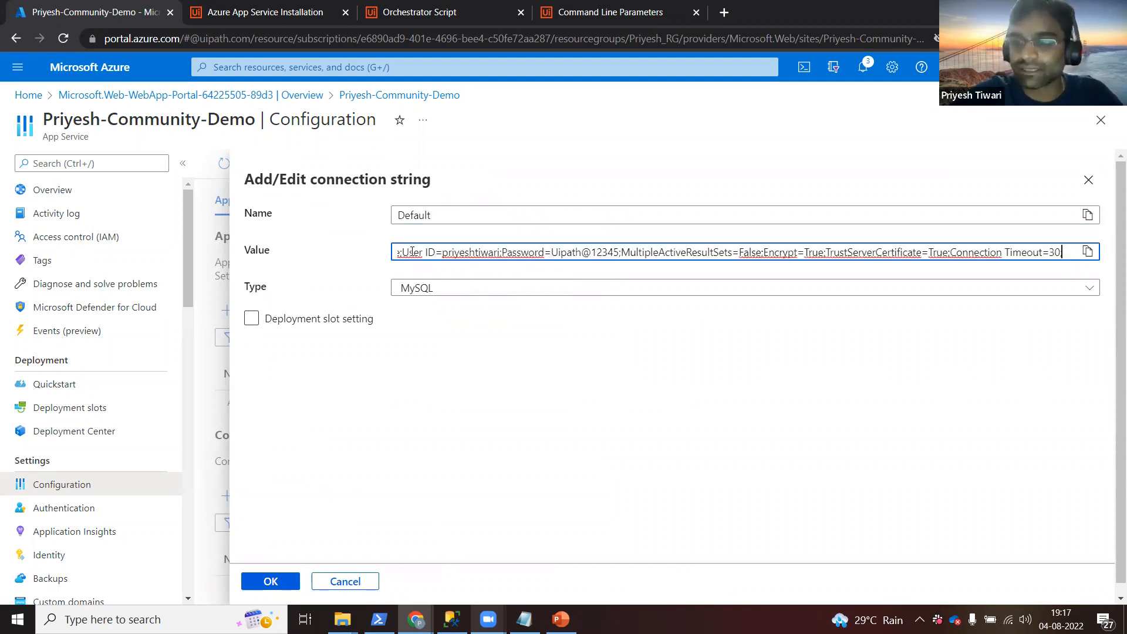
{"action": "key", "text": "Home"}
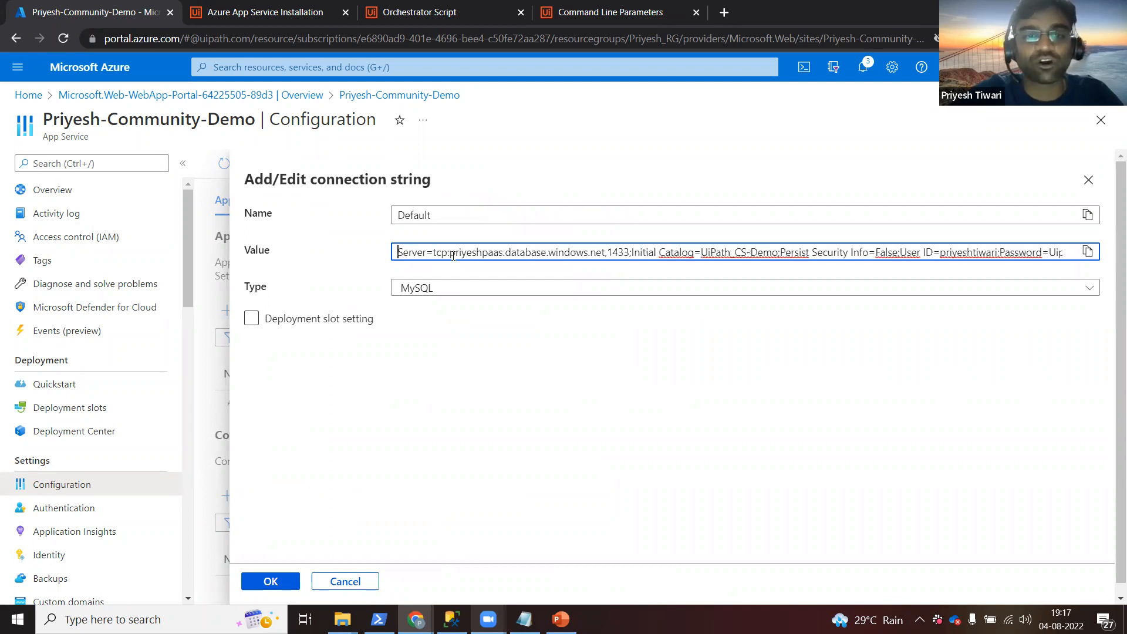
{"action": "left_click", "coordinate": [532, 327]}
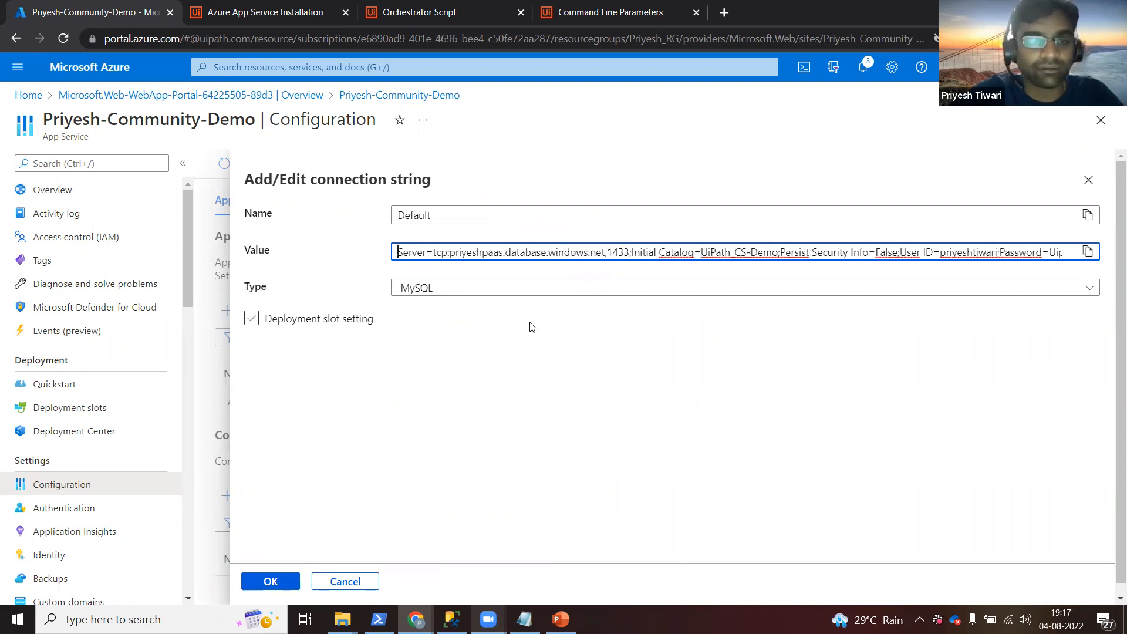
{"action": "left_click", "coordinate": [556, 292]}
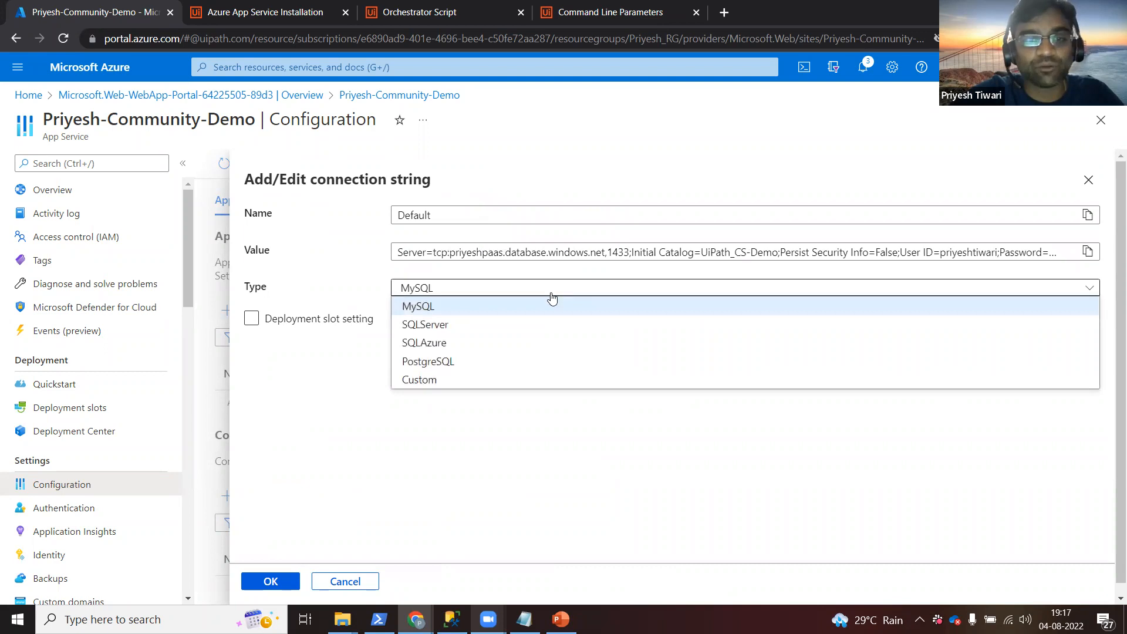
{"action": "left_click", "coordinate": [465, 343]}
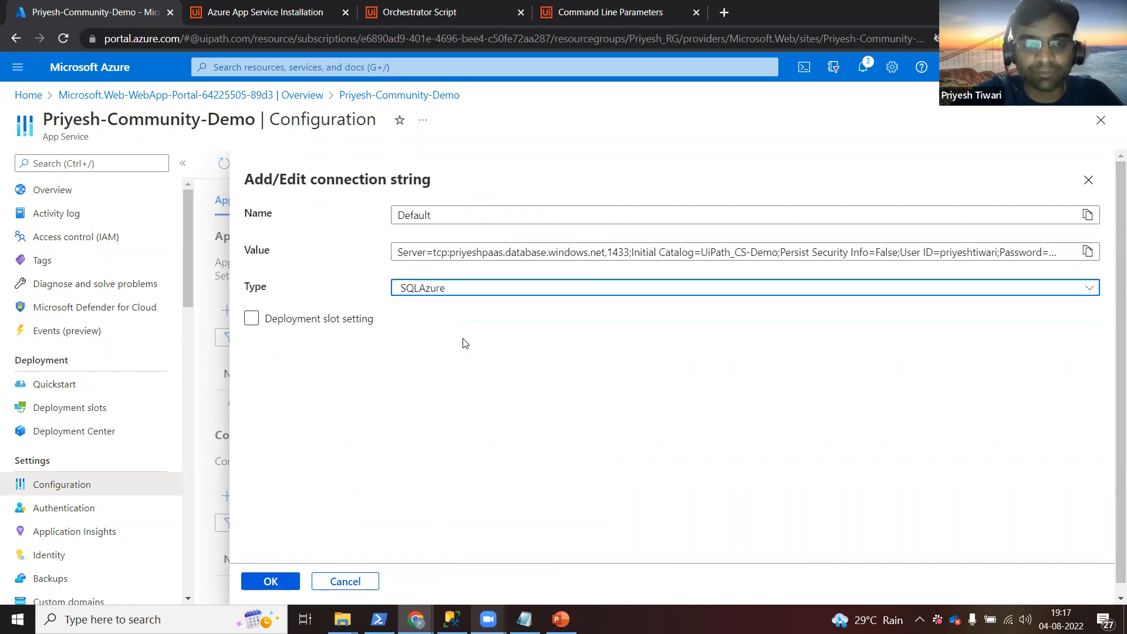
Confirm the Default connection string, reveal the values, and save the configuration despite the restart.
{"action": "left_click", "coordinate": [270, 581]}
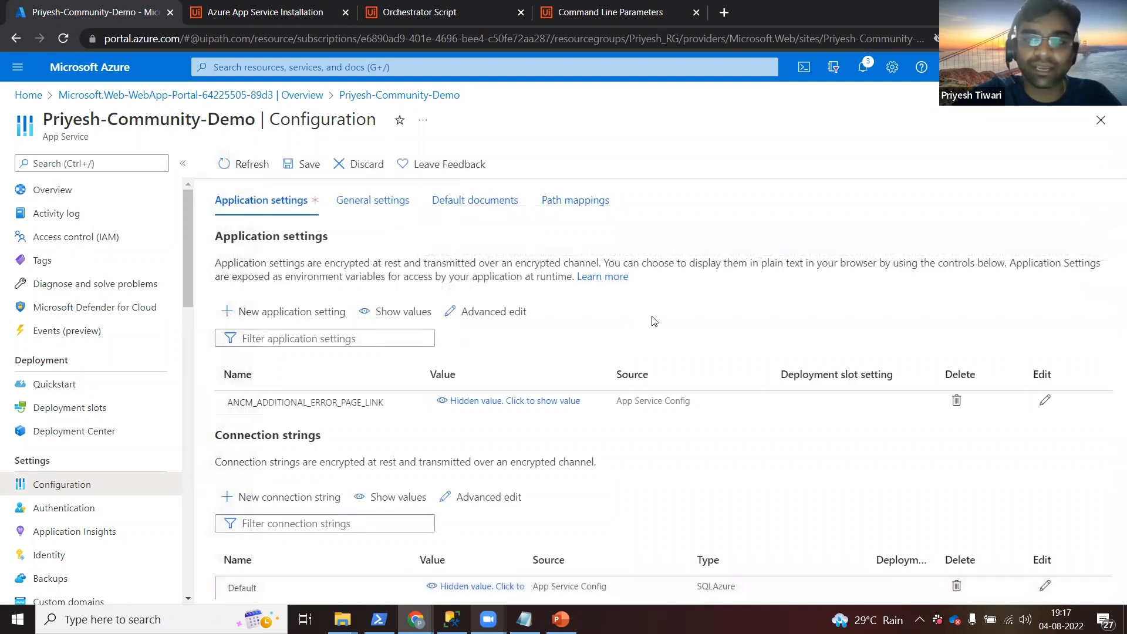
{"action": "left_click", "coordinate": [453, 588]}
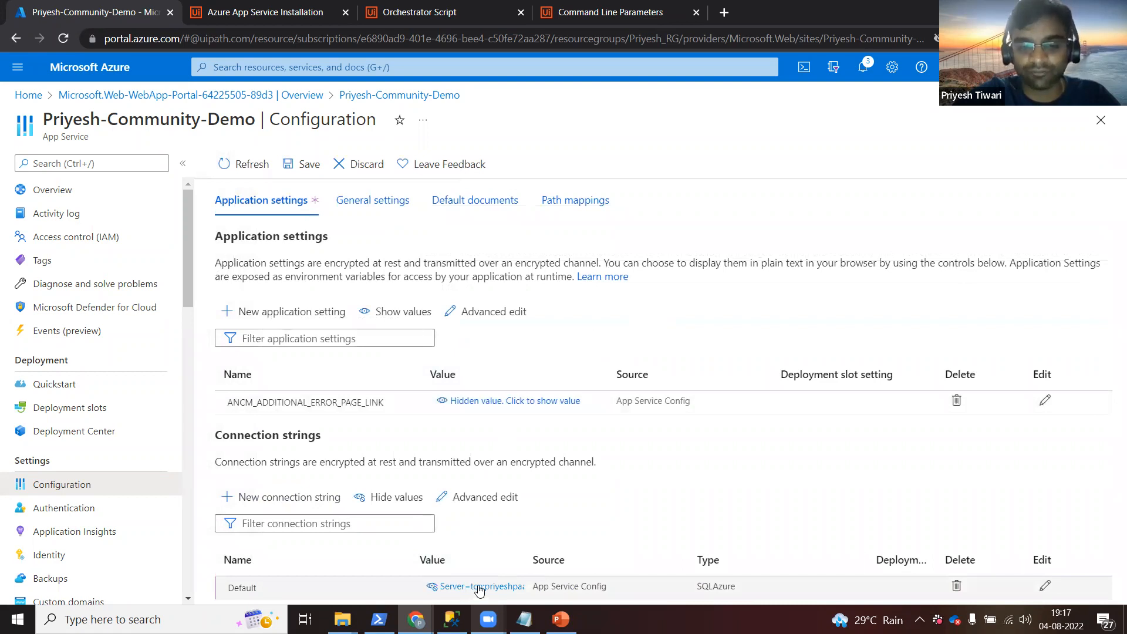
{"action": "left_click", "coordinate": [295, 165]}
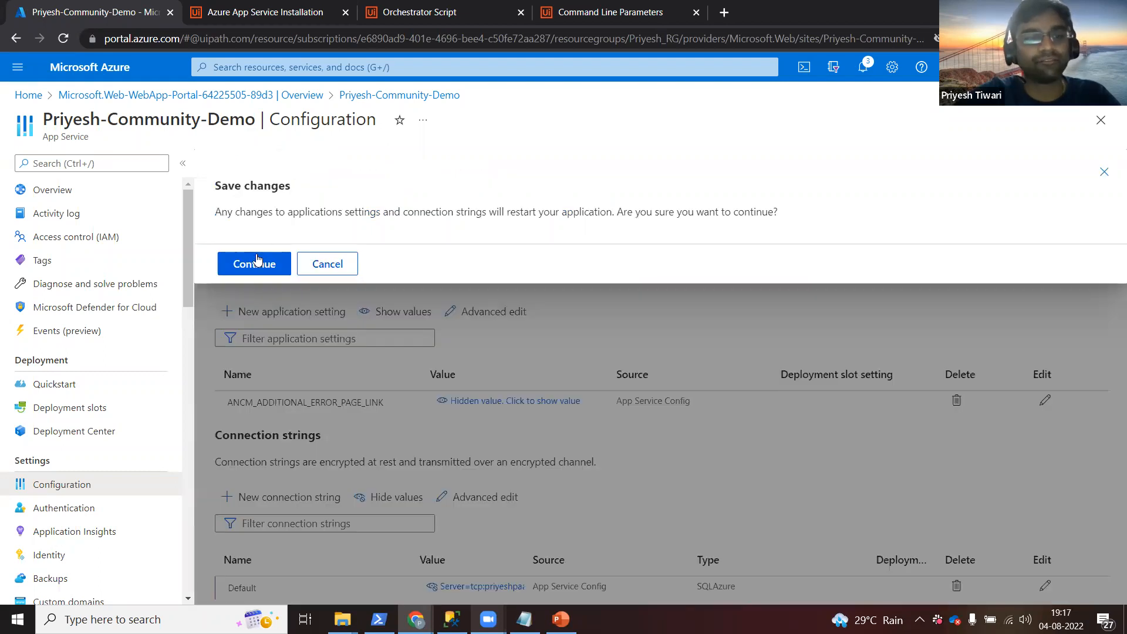
{"action": "left_click", "coordinate": [254, 263]}
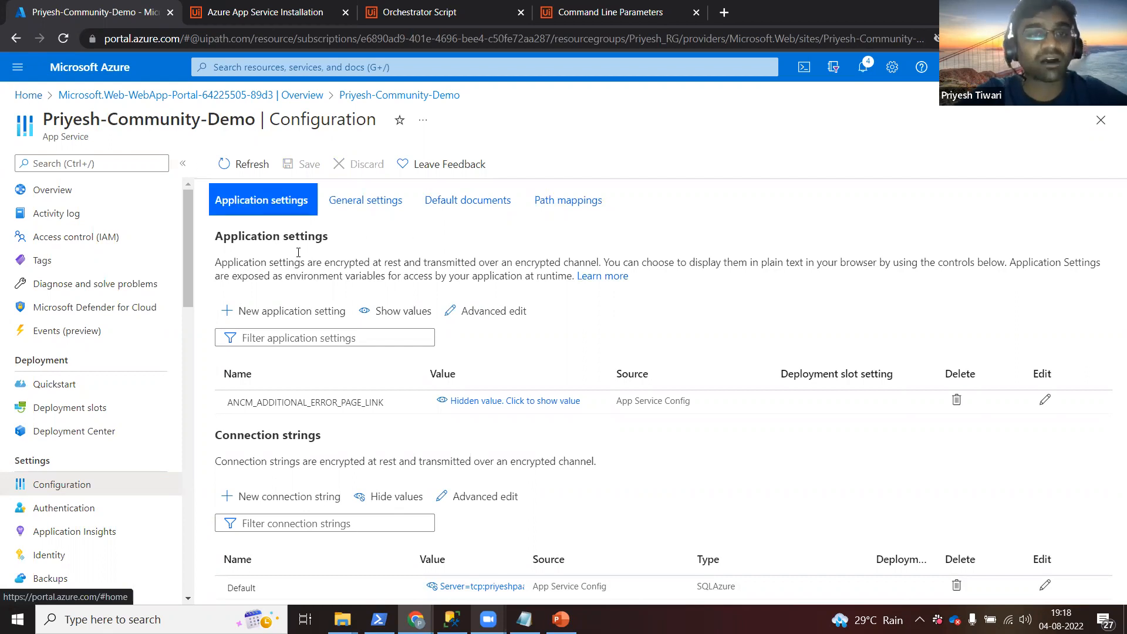
Search the portal for 'az', then go back to the Azure home page.
{"action": "left_click", "coordinate": [248, 66]}
{"action": "type", "text": "add"}
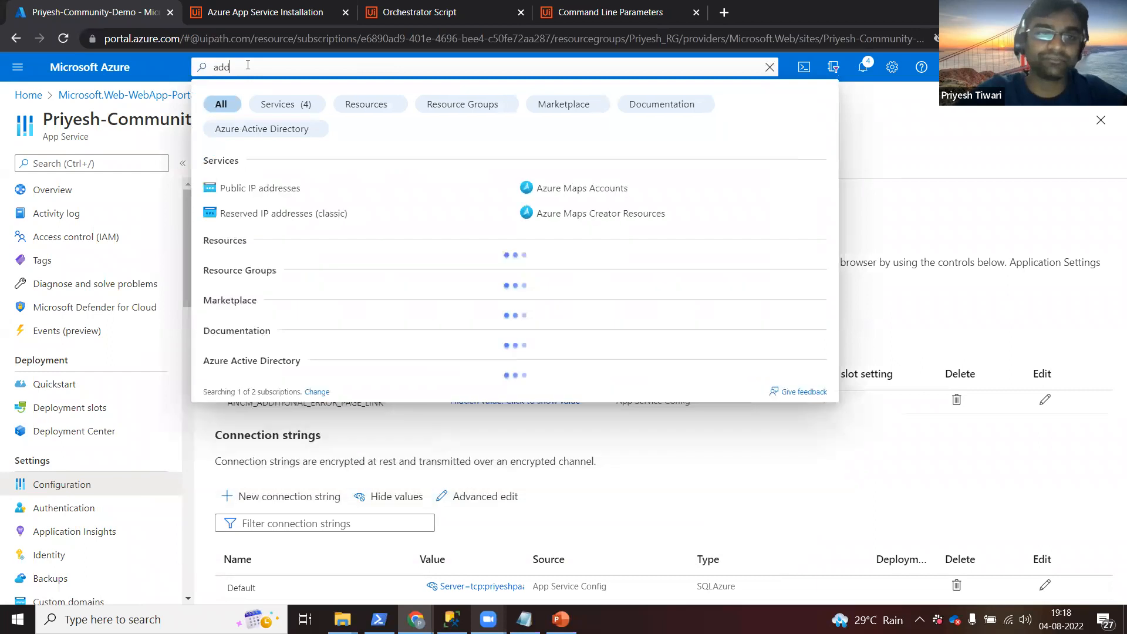
{"action": "key", "text": "BackSpace"}
{"action": "key", "text": "BackSpace"}
{"action": "type", "text": "z"}
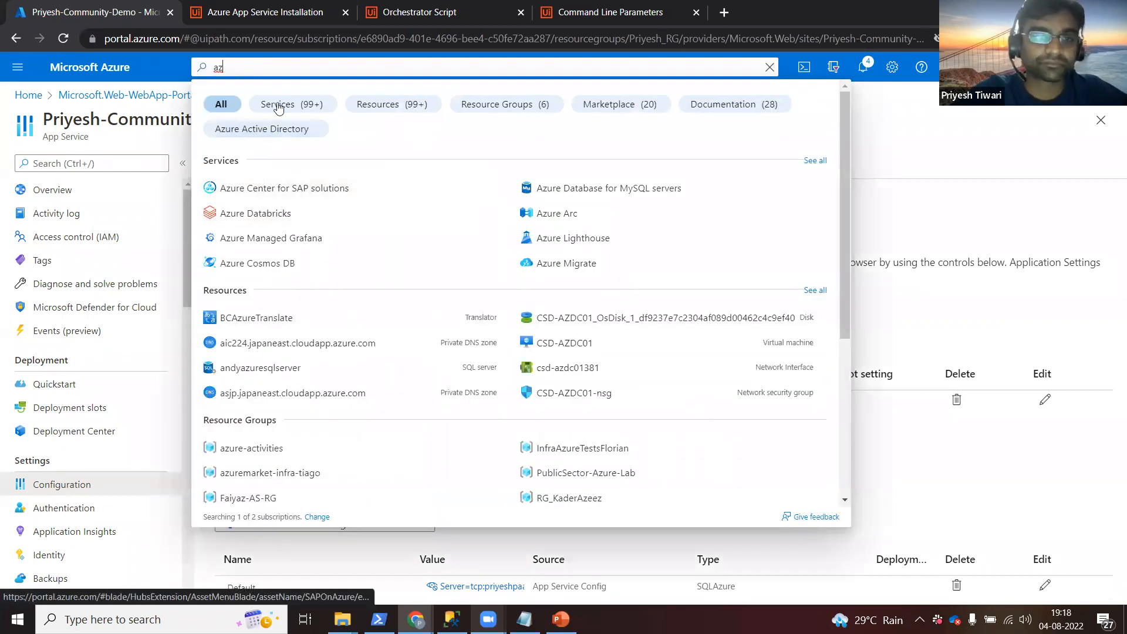
{"action": "left_click", "coordinate": [28, 96]}
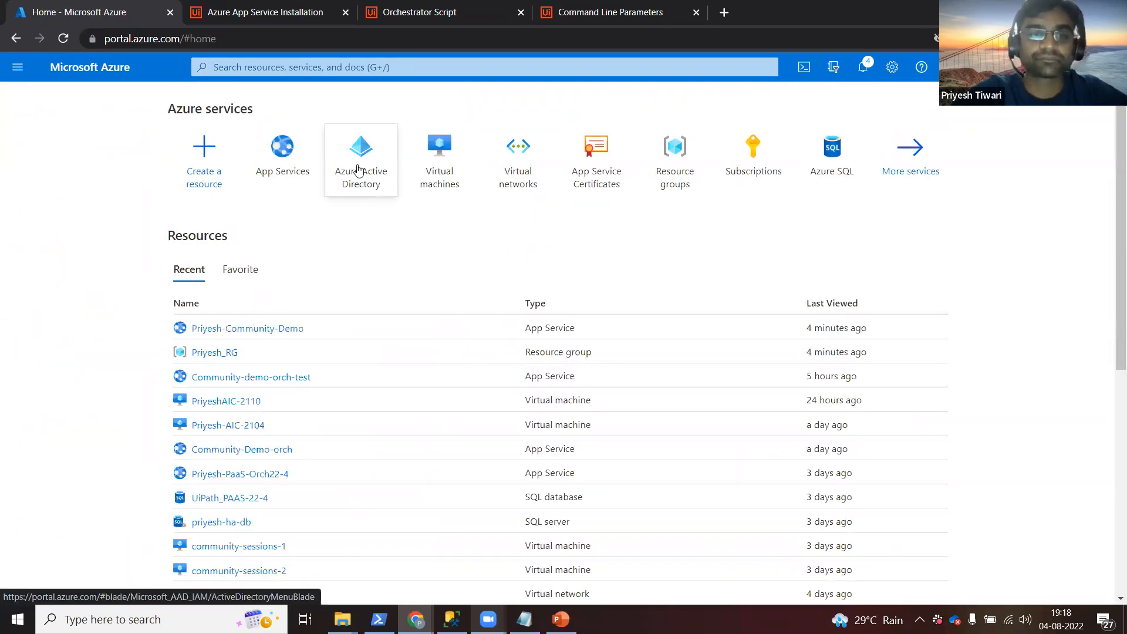
Open the UiPath Azure Active Directory tenant and its App registrations list.
{"action": "left_click", "coordinate": [360, 170]}
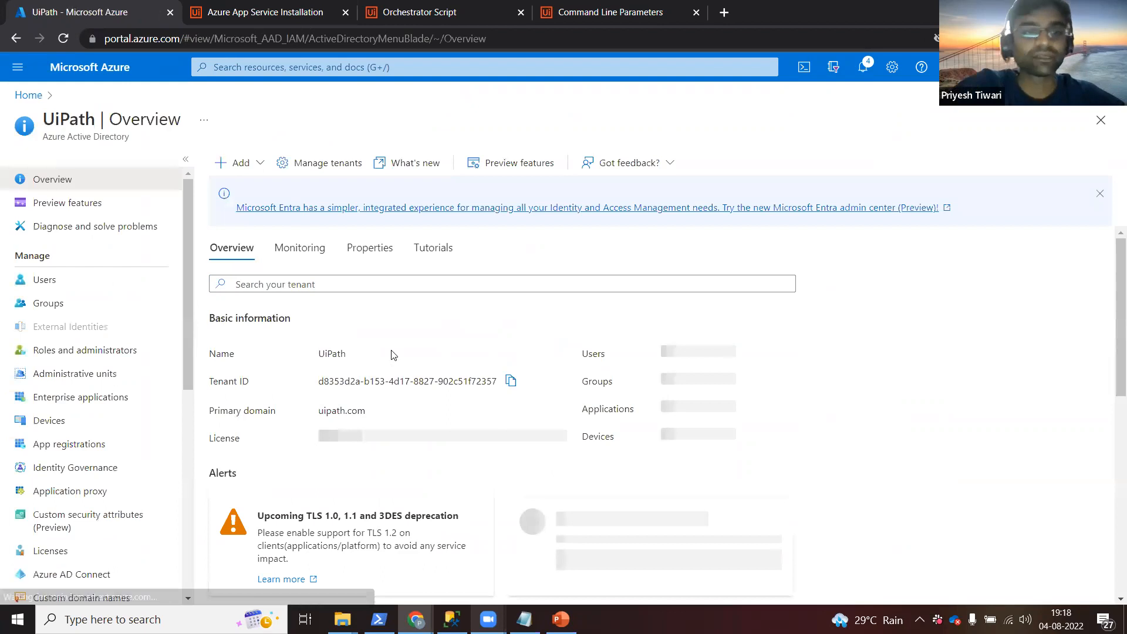
{"action": "double_click", "coordinate": [69, 119]}
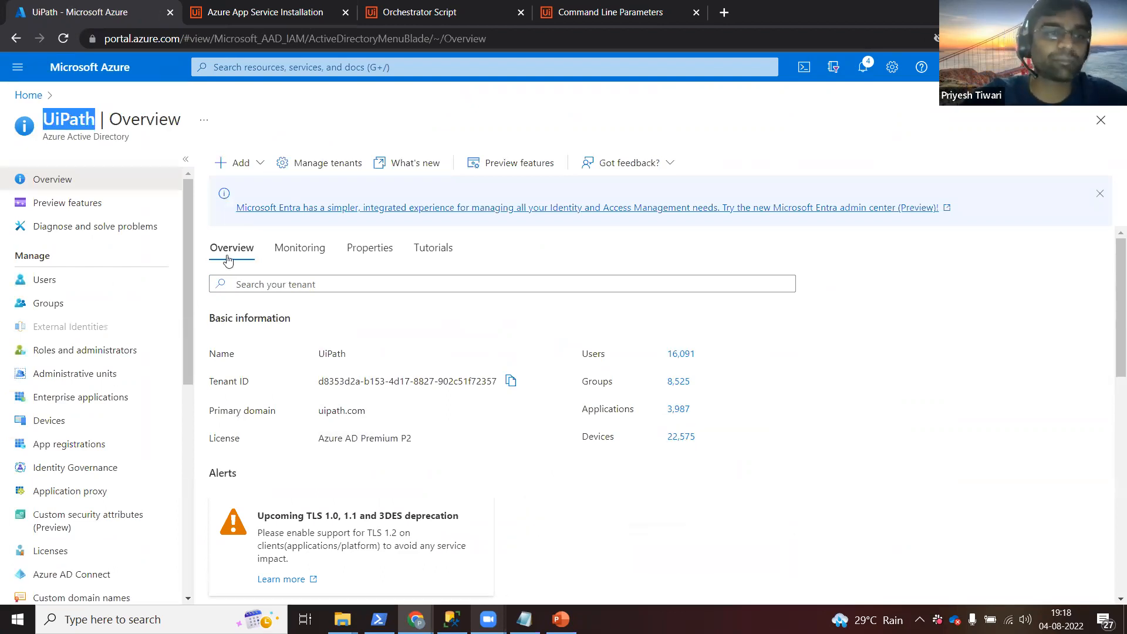
{"action": "left_click", "coordinate": [78, 445]}
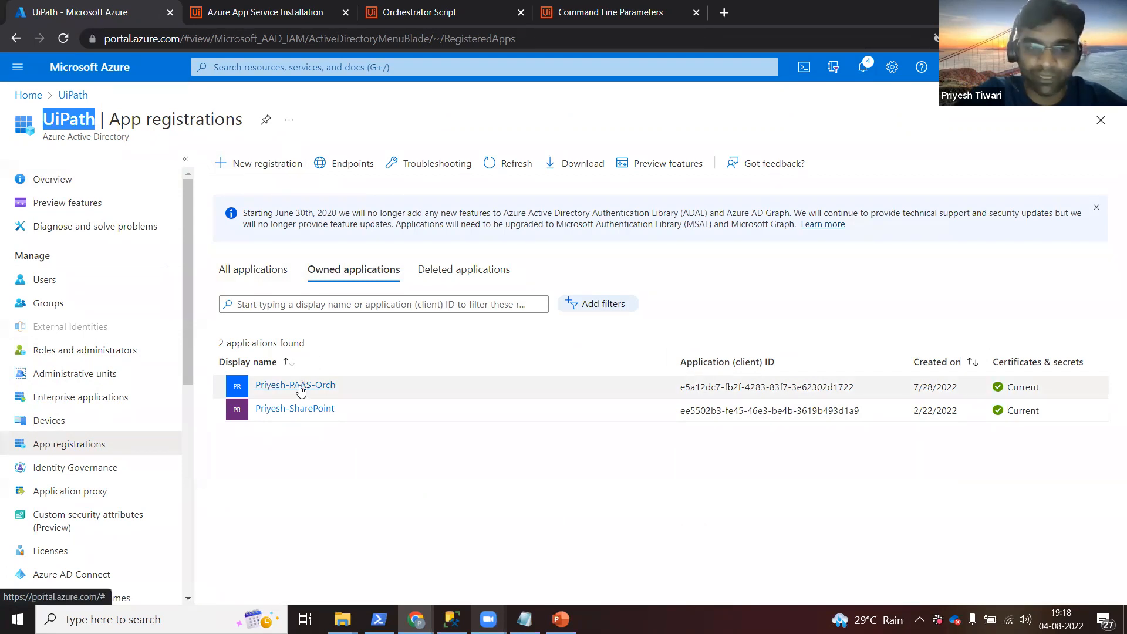
Open the Orchestrator app registration and copy its Directory (tenant) ID.
{"action": "left_click", "coordinate": [300, 388]}
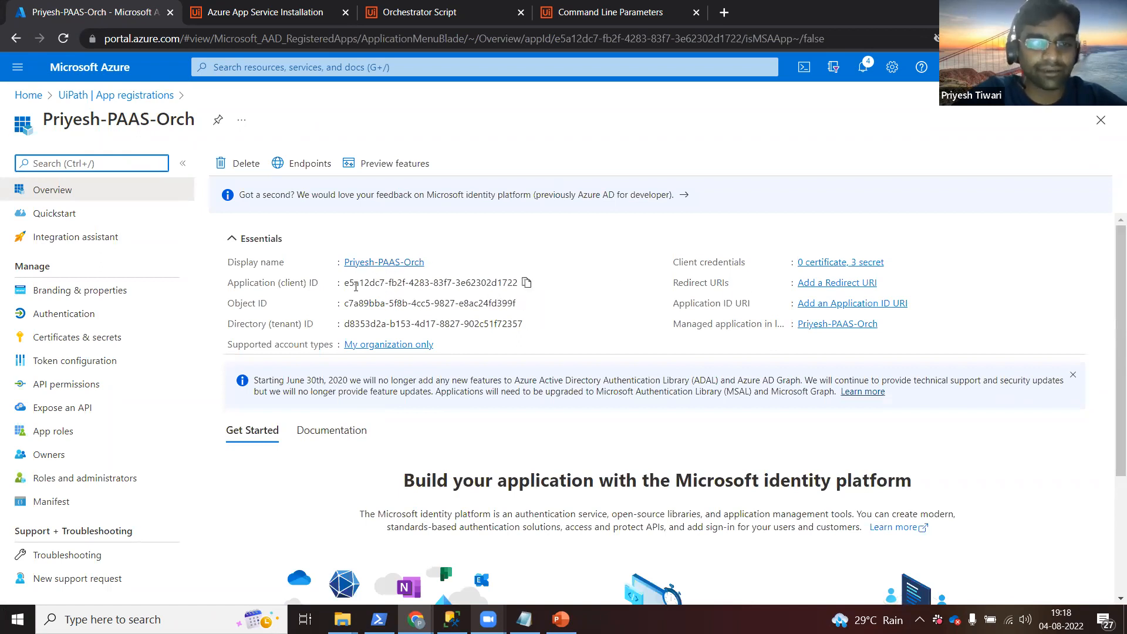
{"action": "double_click", "coordinate": [268, 285]}
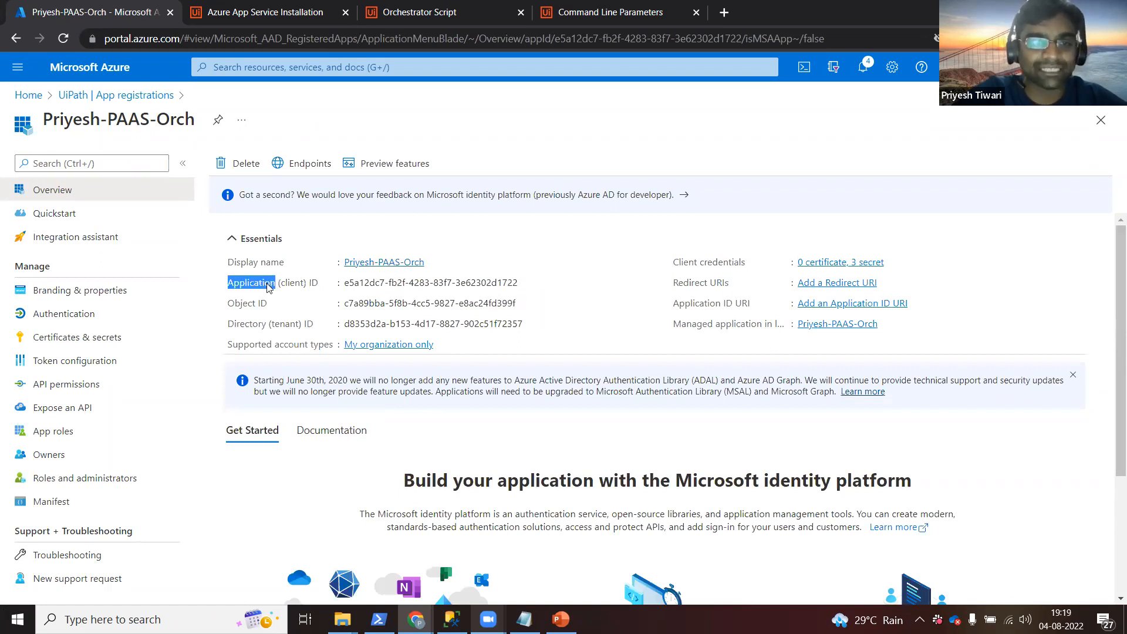
{"action": "double_click", "coordinate": [254, 324]}
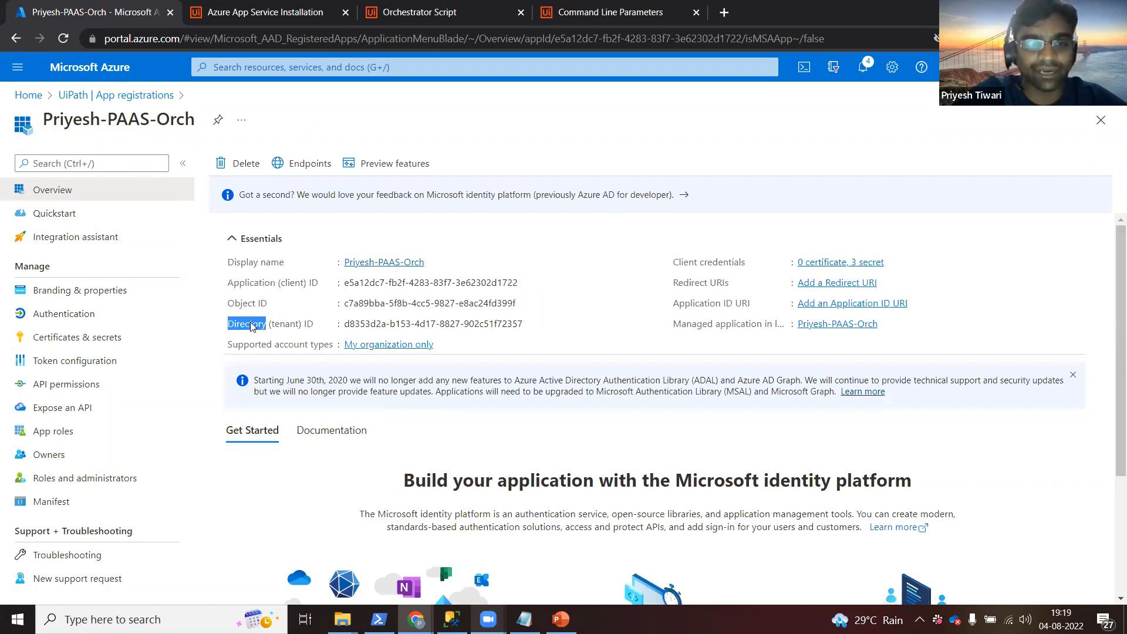
{"action": "double_click", "coordinate": [488, 324]}
{"action": "left_click", "coordinate": [532, 323]}
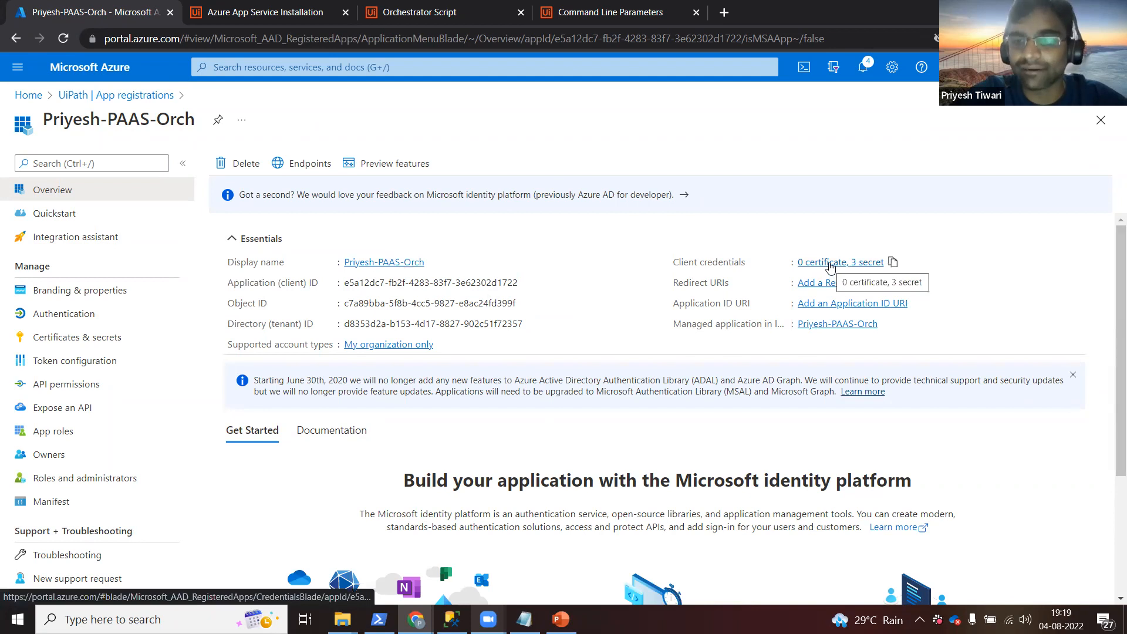
Create a new client secret Demo_CS_2 with the recommended 6-month expiry.
{"action": "left_click", "coordinate": [830, 264]}
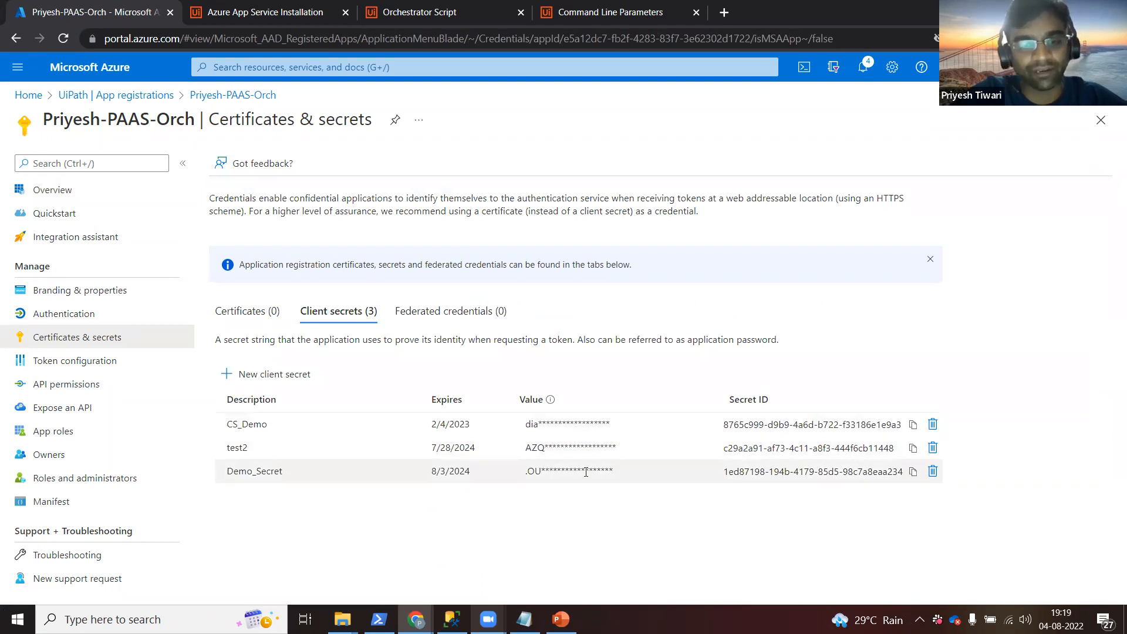
{"action": "left_click", "coordinate": [294, 377]}
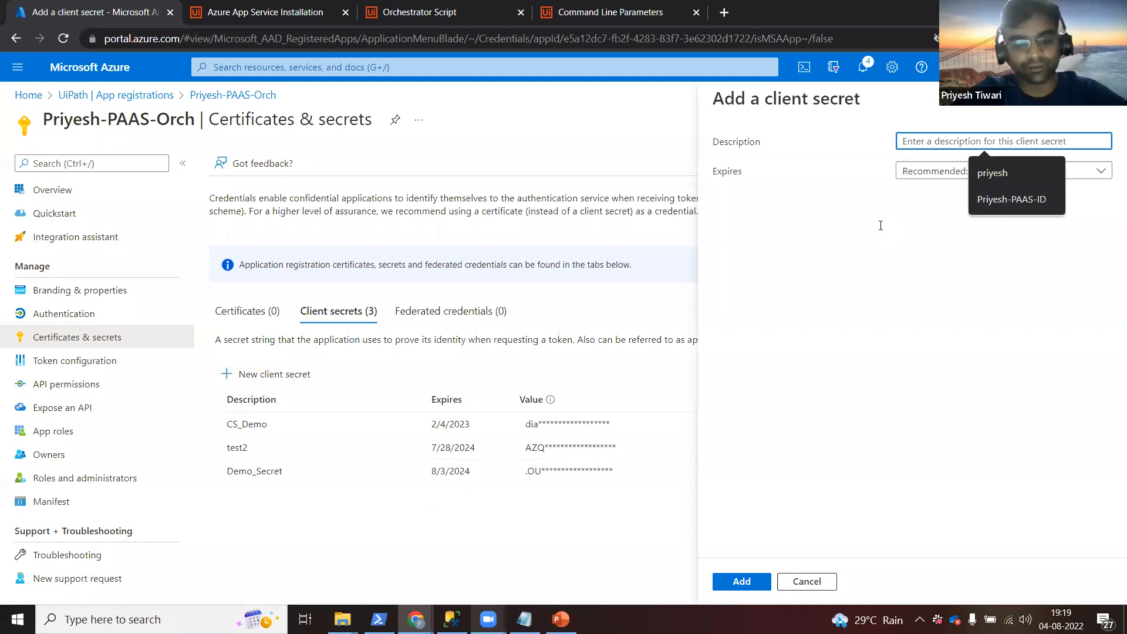
{"action": "type", "text": "Demo_CS_2"}
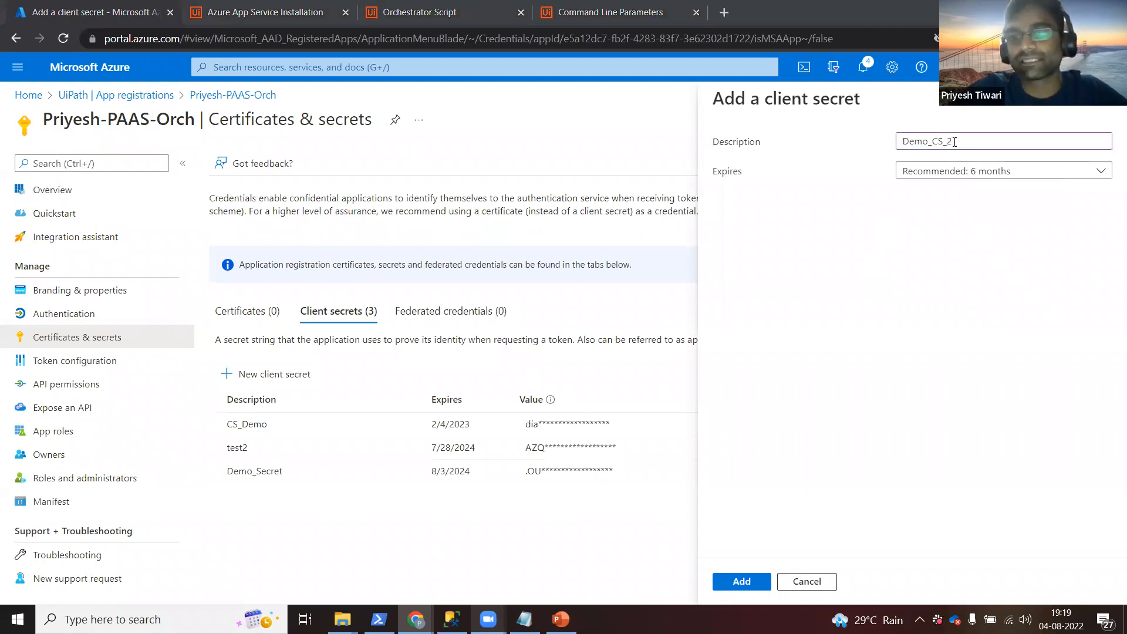
{"action": "left_click", "coordinate": [931, 175]}
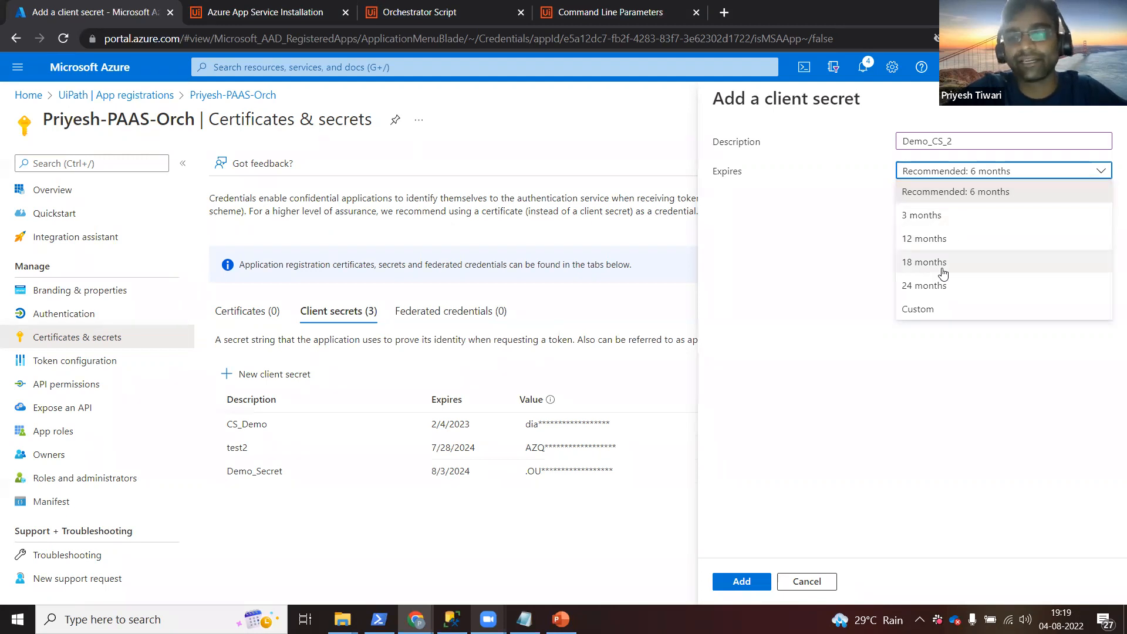
{"action": "left_click", "coordinate": [858, 275]}
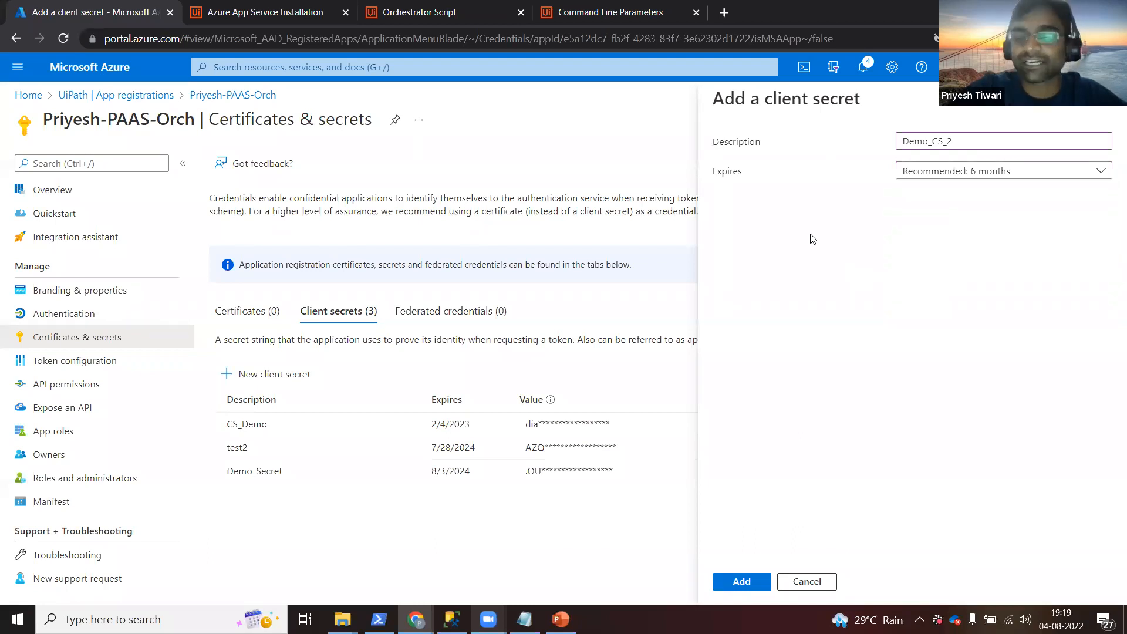
{"action": "left_click", "coordinate": [742, 582]}
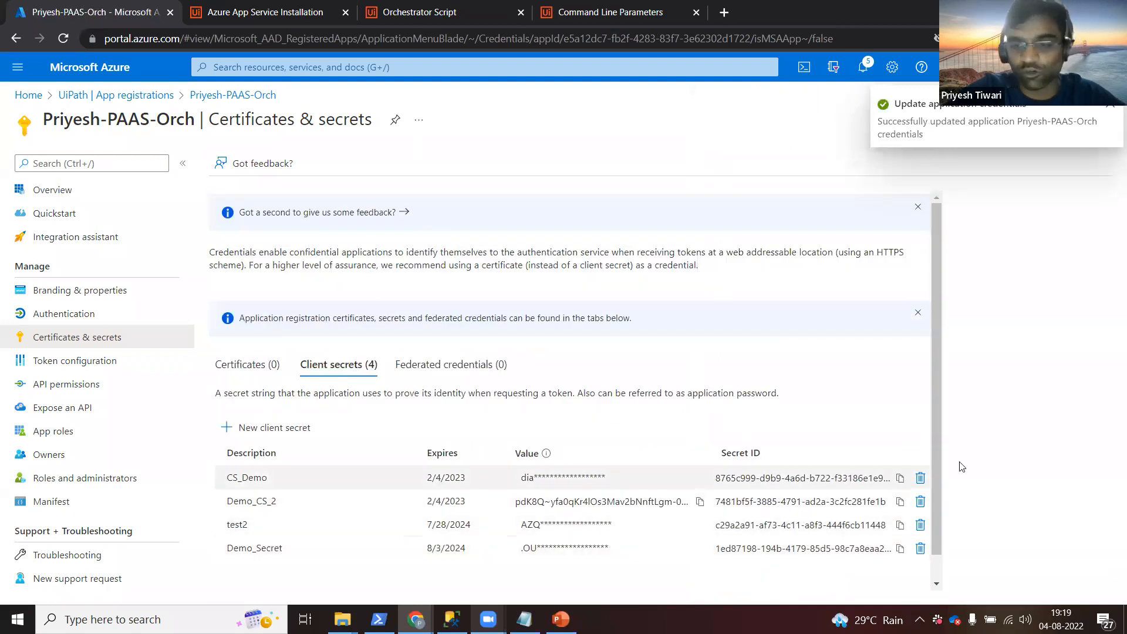
Copy the Demo_CS_2 secret value and bring the UiPathOrchestrator Explorer window forward.
{"action": "scroll", "coordinate": [938, 493], "scroll_direction": "down", "scroll_amount": 1}
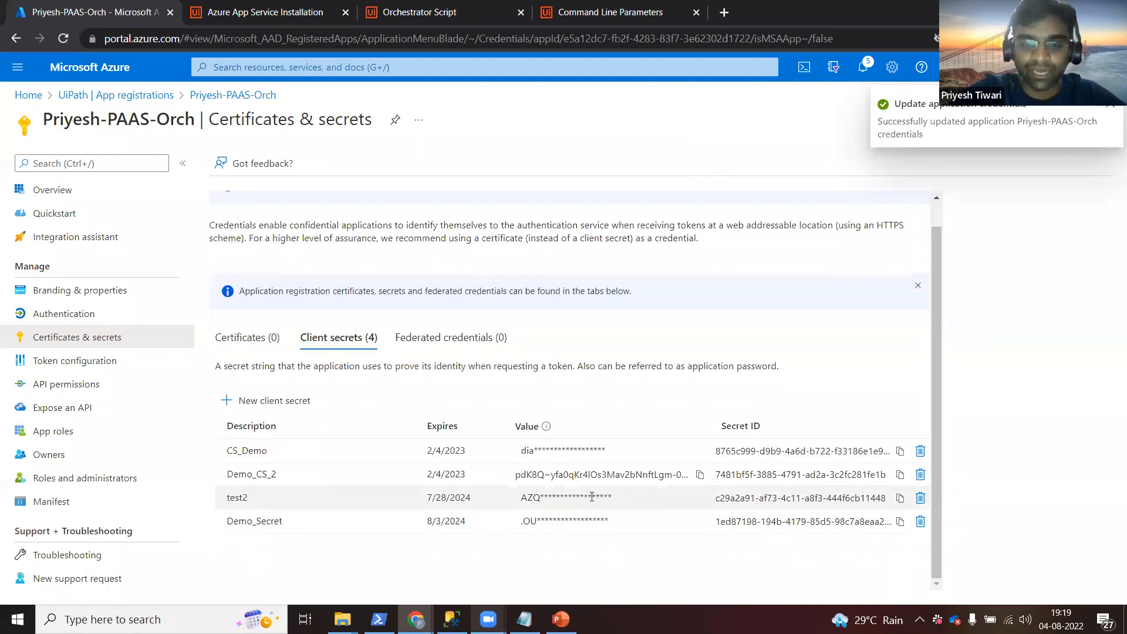
{"action": "left_click", "coordinate": [701, 477]}
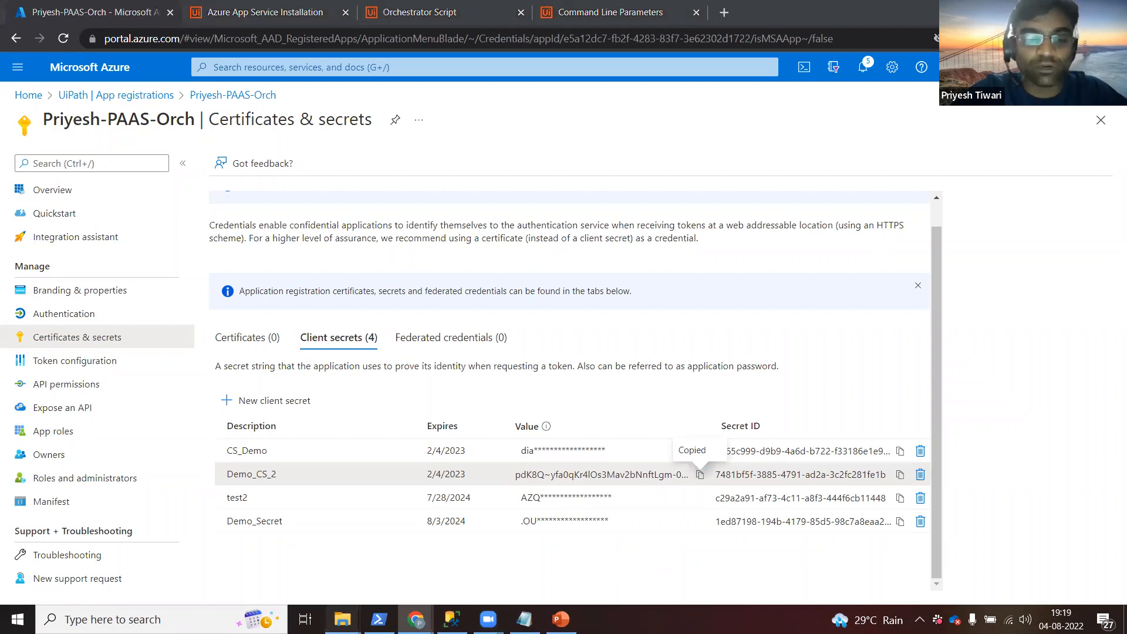
{"action": "mouse_move", "coordinate": [343, 619]}
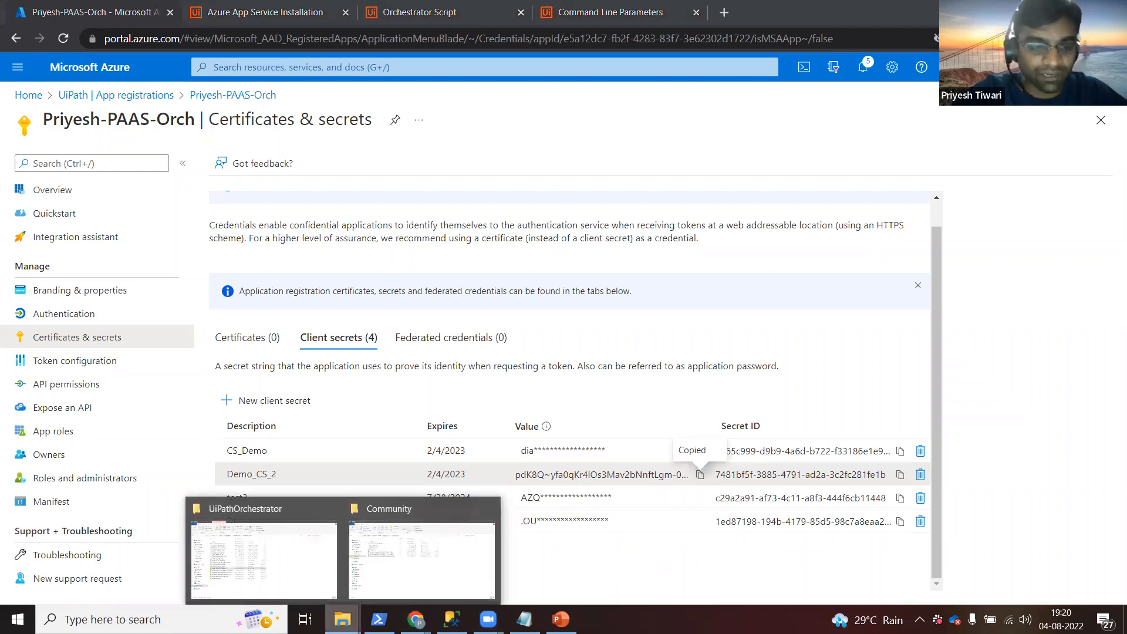
{"action": "left_click", "coordinate": [315, 566]}
Open the extracted UiPathOrchestrator folder under PaaS-Installation and widen the Name column.
{"action": "left_click", "coordinate": [352, 115]}
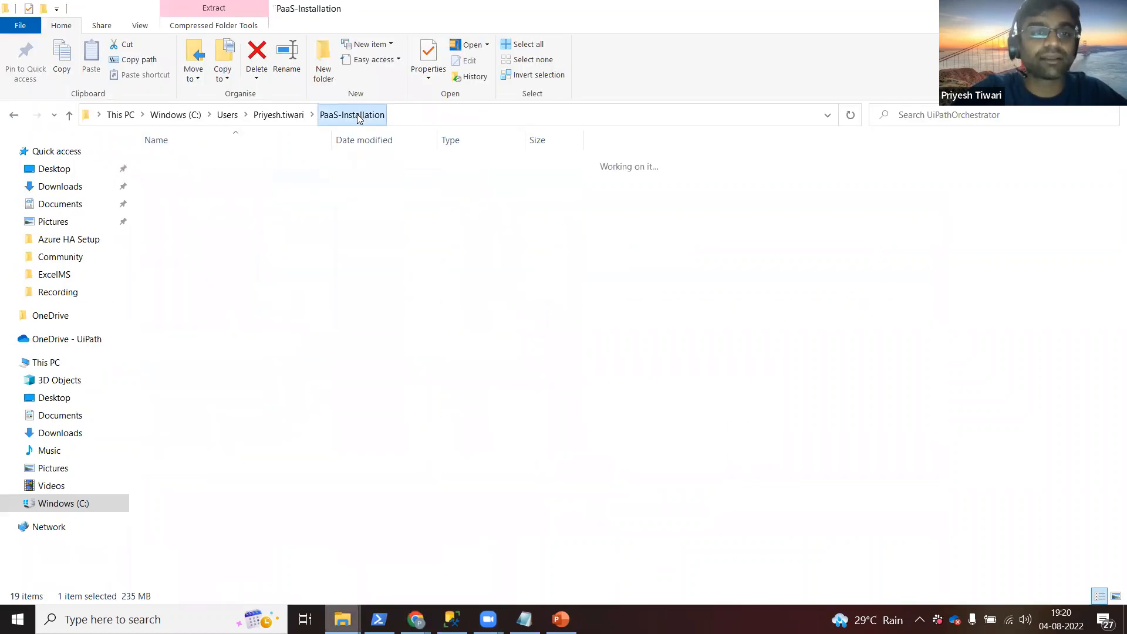
{"action": "left_click", "coordinate": [218, 181]}
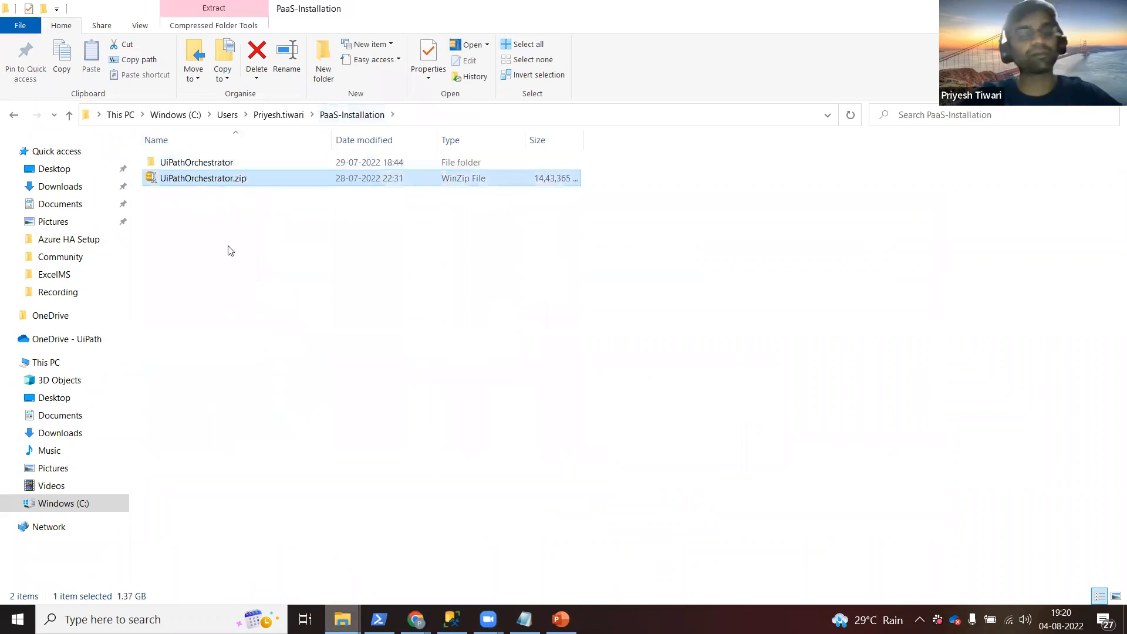
{"action": "double_click", "coordinate": [212, 162]}
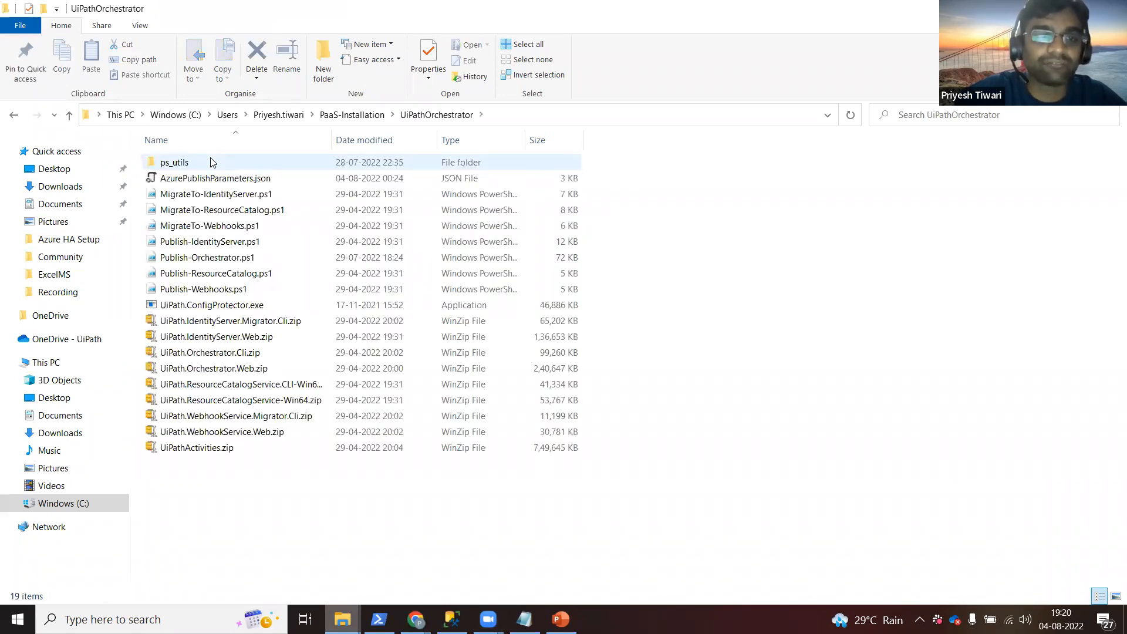
{"action": "left_click_drag", "start_coordinate": [331, 134], "coordinate": [384, 134]}
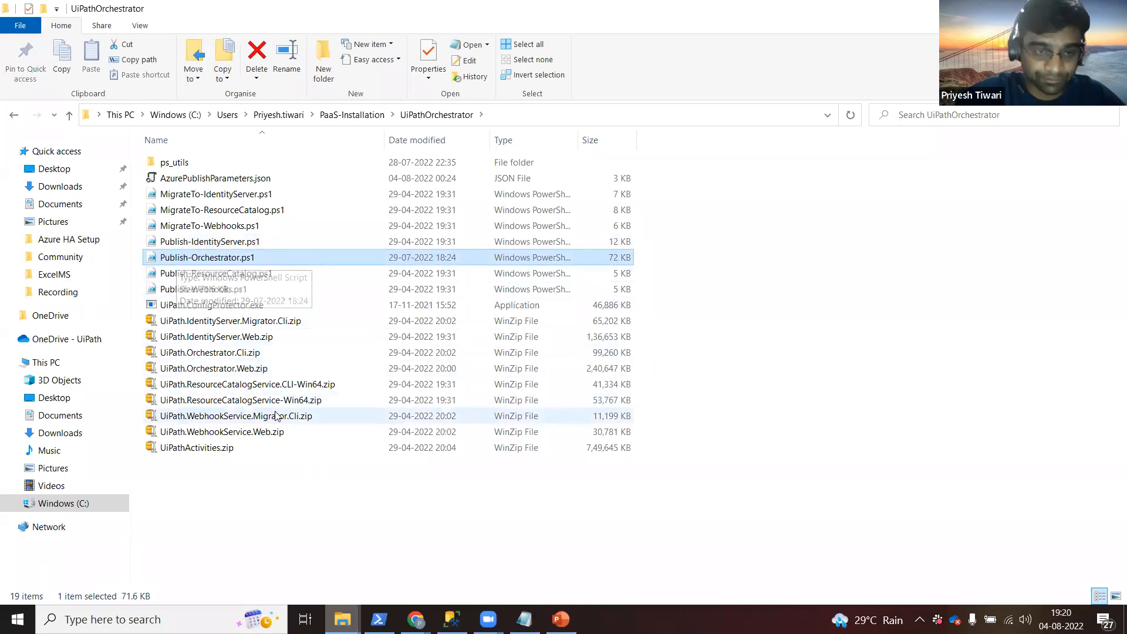
Inspect the UiPath.Orchestrator.Web.zip package, then switch back to the Azure portal.
{"action": "left_click", "coordinate": [247, 370]}
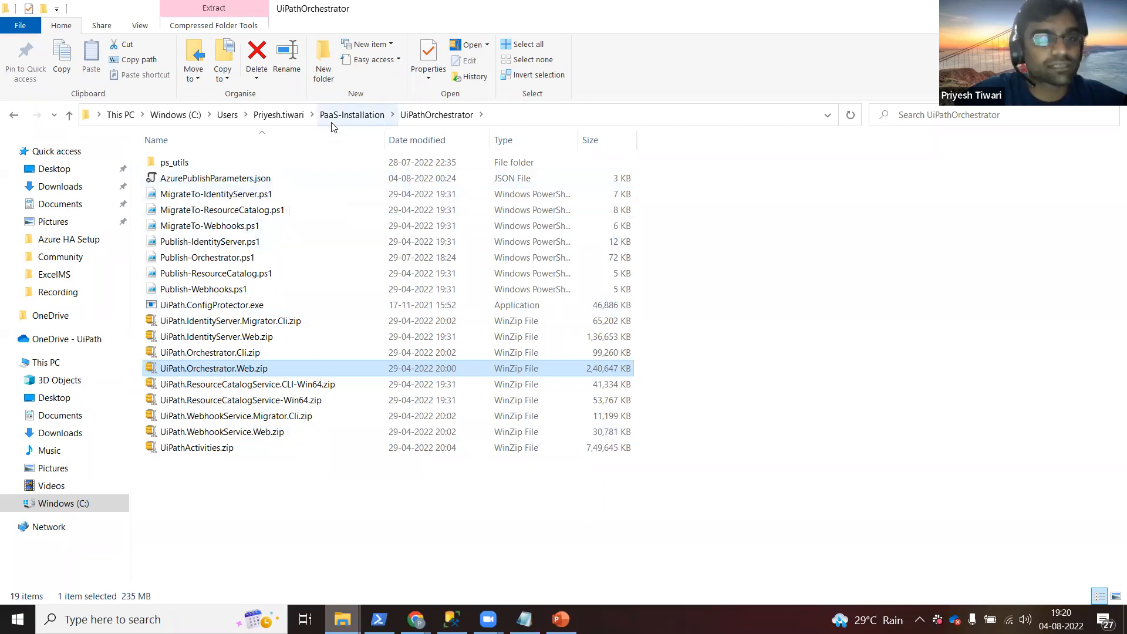
{"action": "left_click", "coordinate": [249, 492]}
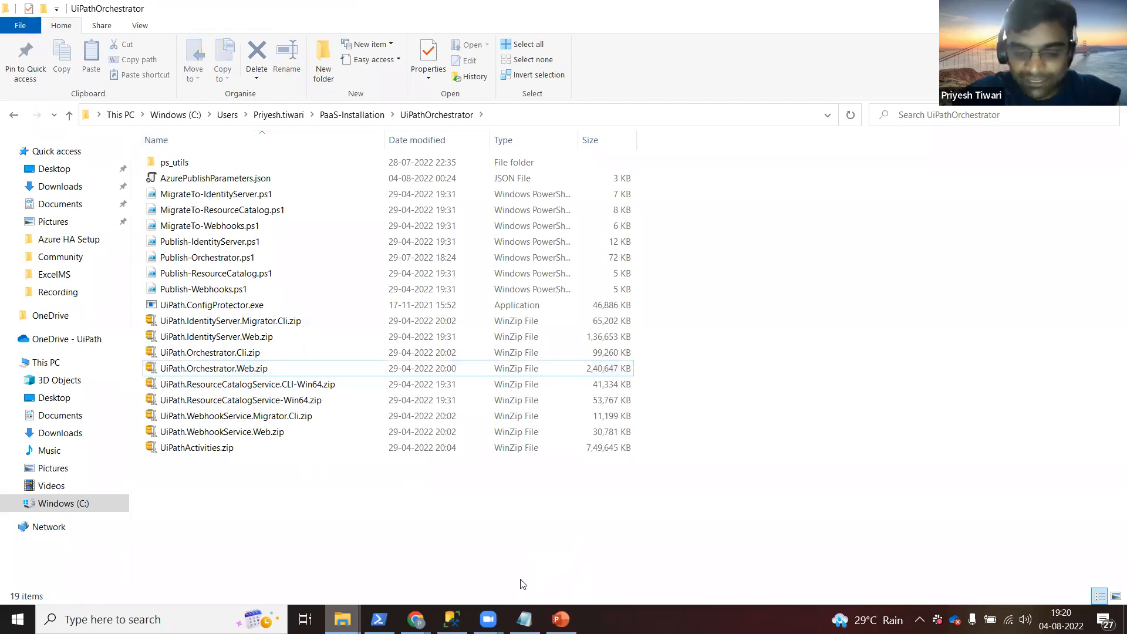
{"action": "mouse_move", "coordinate": [521, 615]}
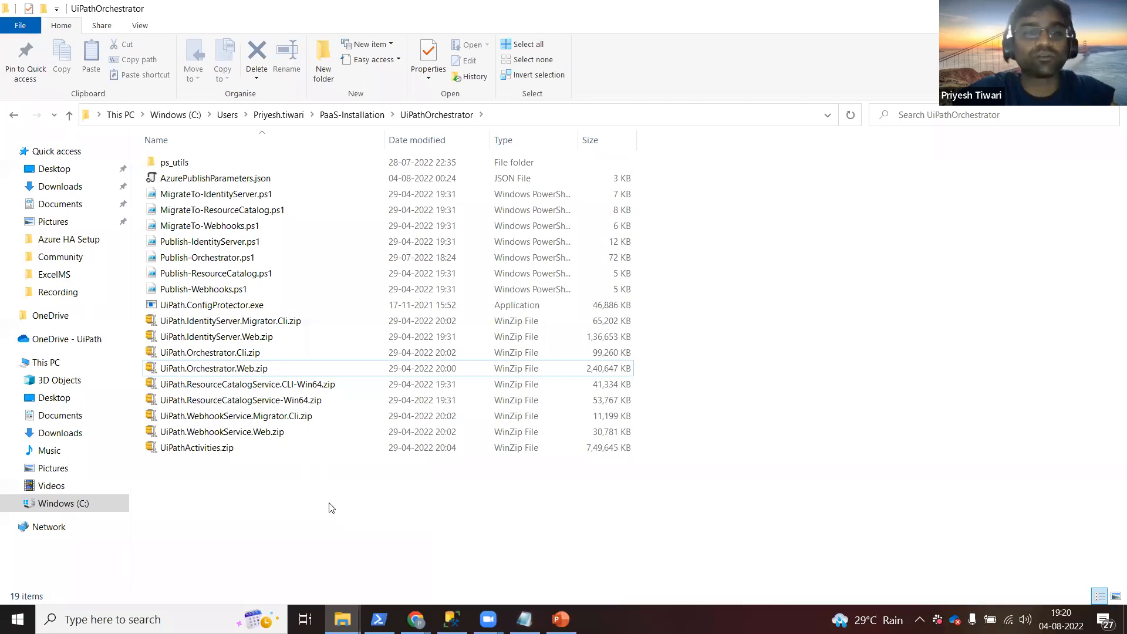
{"action": "key", "text": "alt+Tab"}
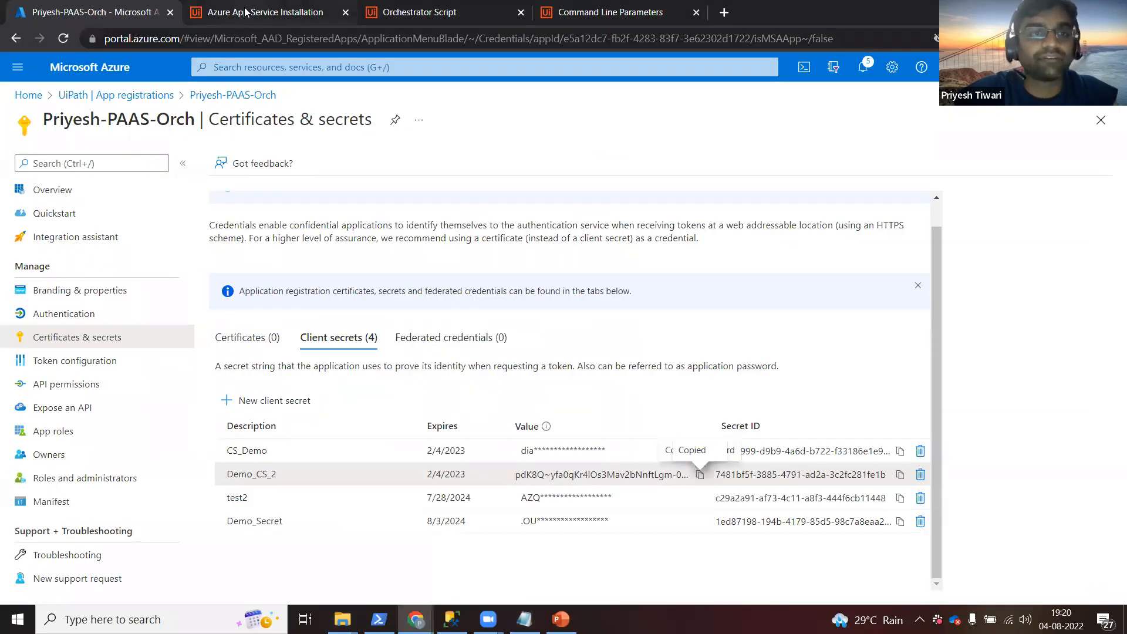
Open the Orchestrator Script docs page and mark the whole single-node example command.
{"action": "left_click", "coordinate": [245, 12]}
{"action": "left_click", "coordinate": [378, 13]}
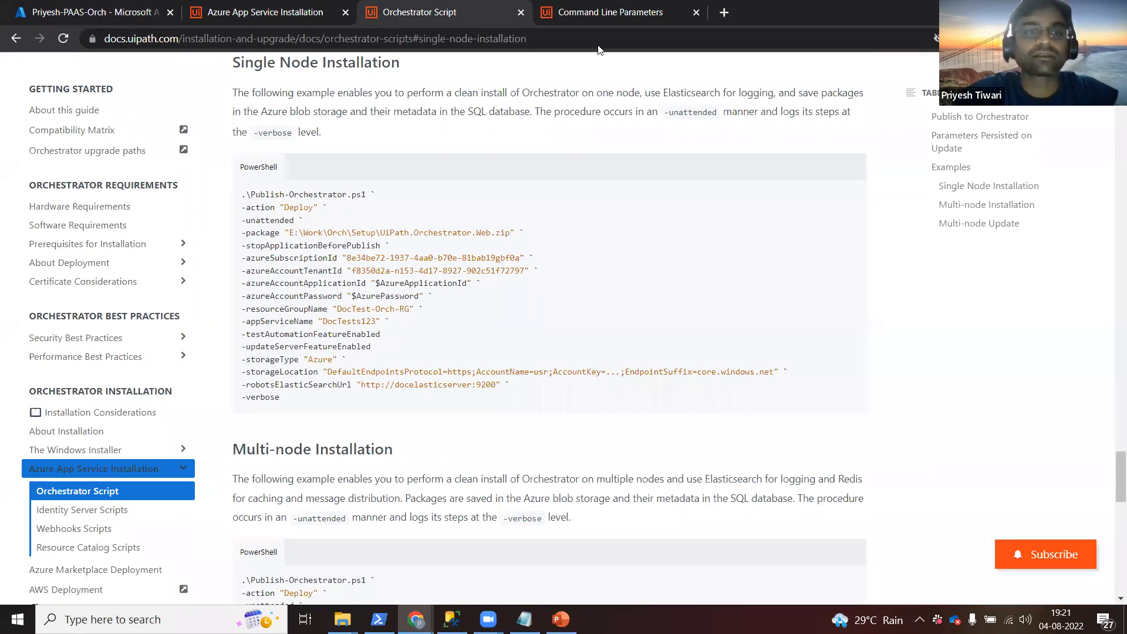
{"action": "left_click_drag", "start_coordinate": [244, 194], "coordinate": [505, 401]}
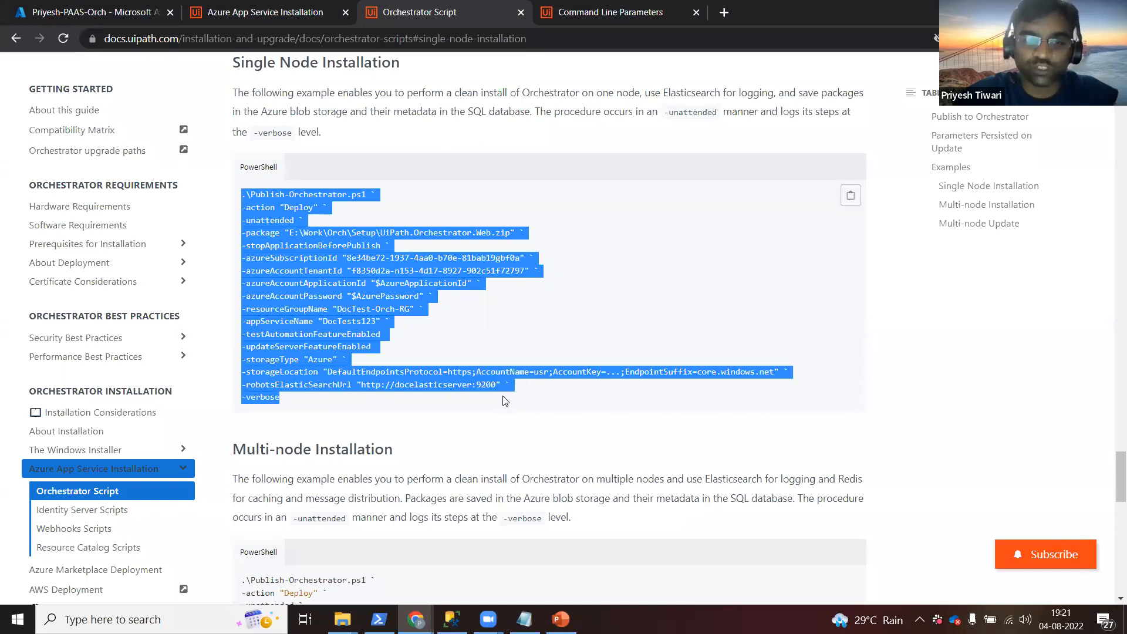
{"action": "left_click", "coordinate": [505, 401]}
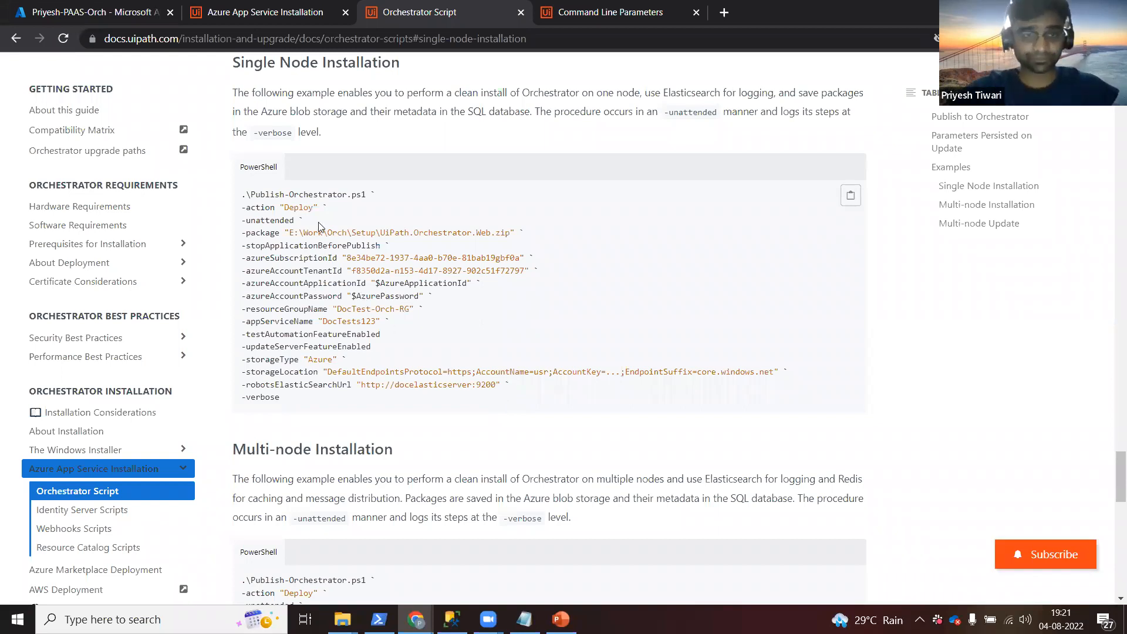
Highlight the Publish-Orchestrator.ps1 name, Deploy action and package path, then switch to File Explorer.
{"action": "double_click", "coordinate": [285, 194]}
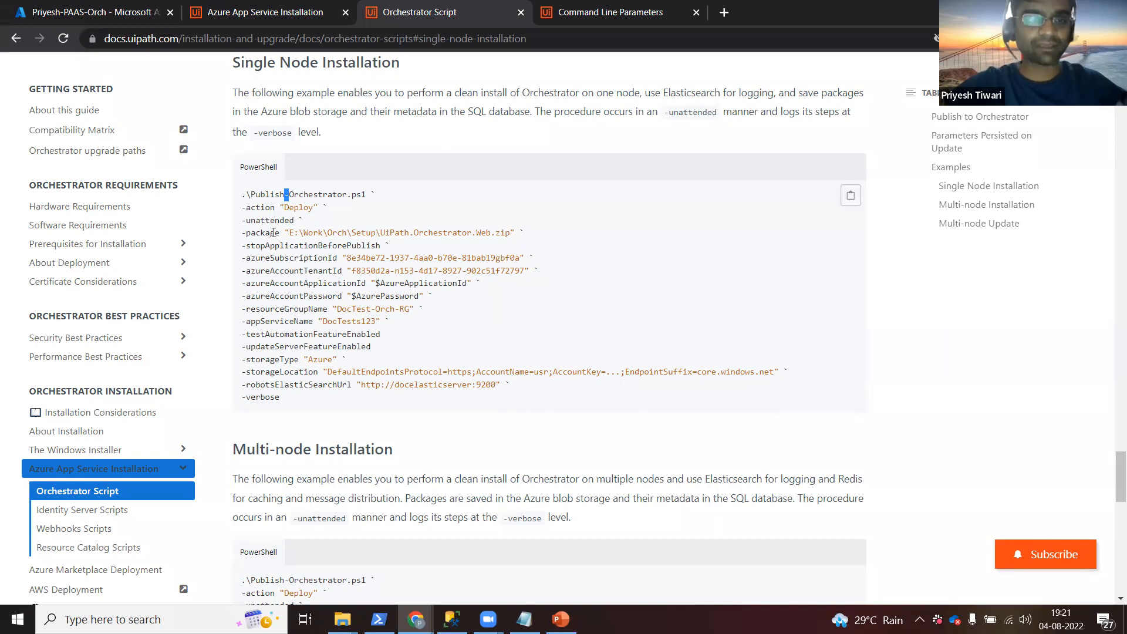
{"action": "double_click", "coordinate": [304, 206]}
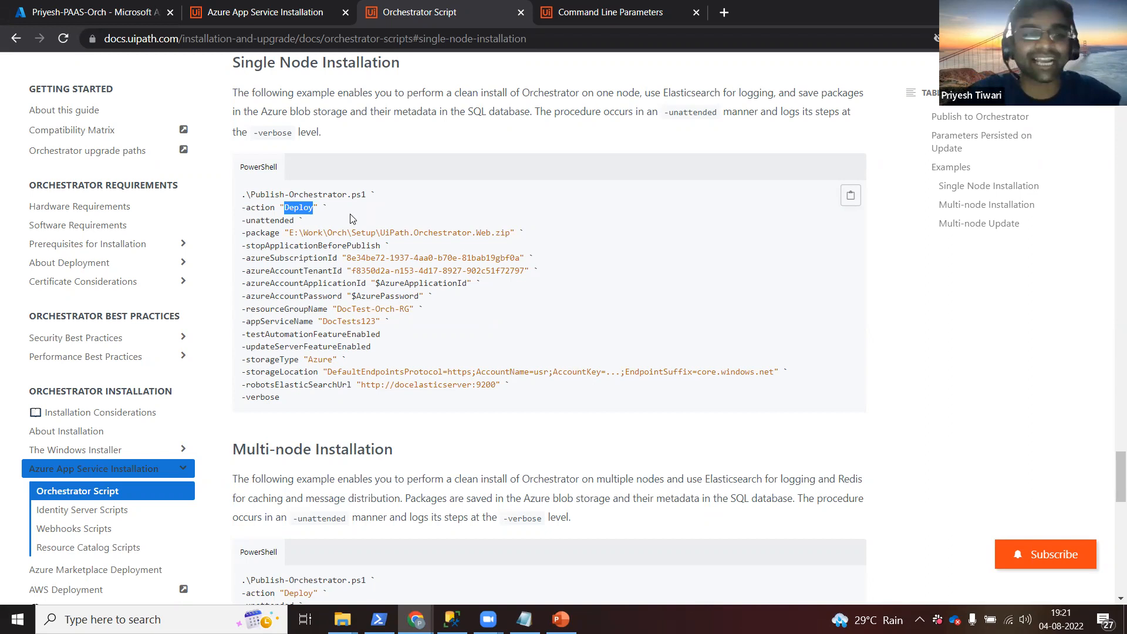
{"action": "double_click", "coordinate": [270, 234]}
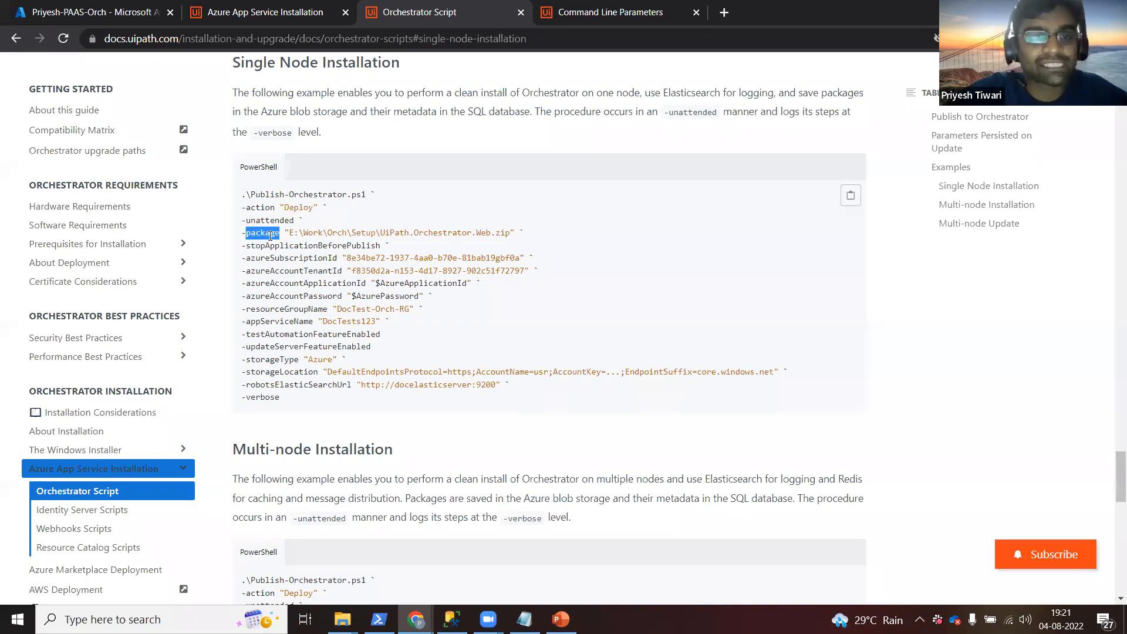
{"action": "left_click_drag", "start_coordinate": [289, 233], "coordinate": [511, 233]}
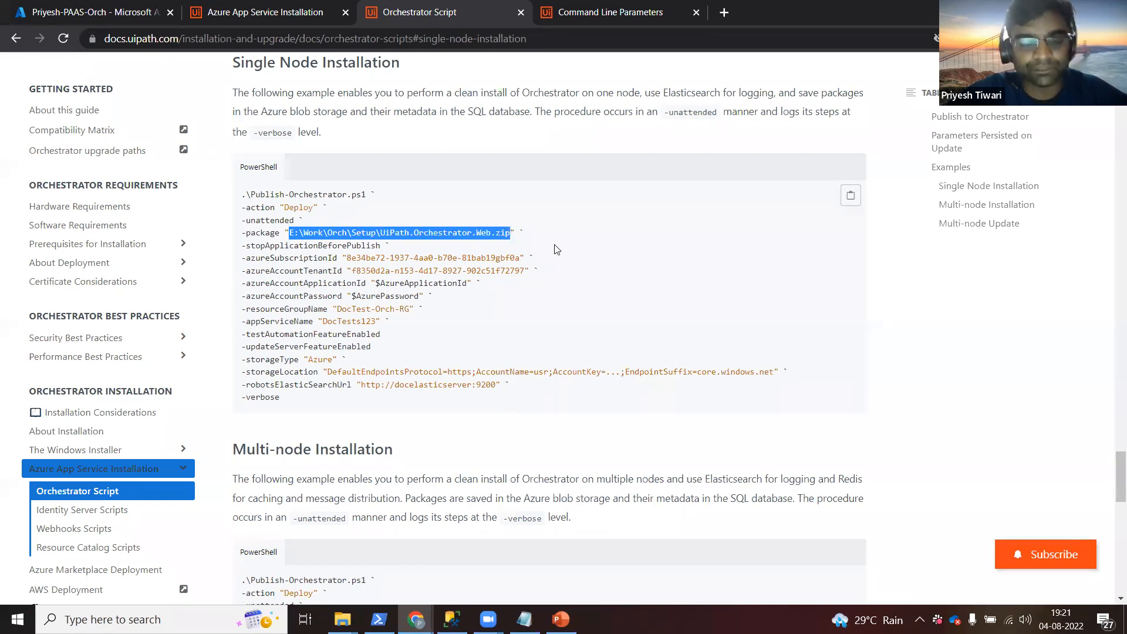
{"action": "key", "text": "alt+Tab"}
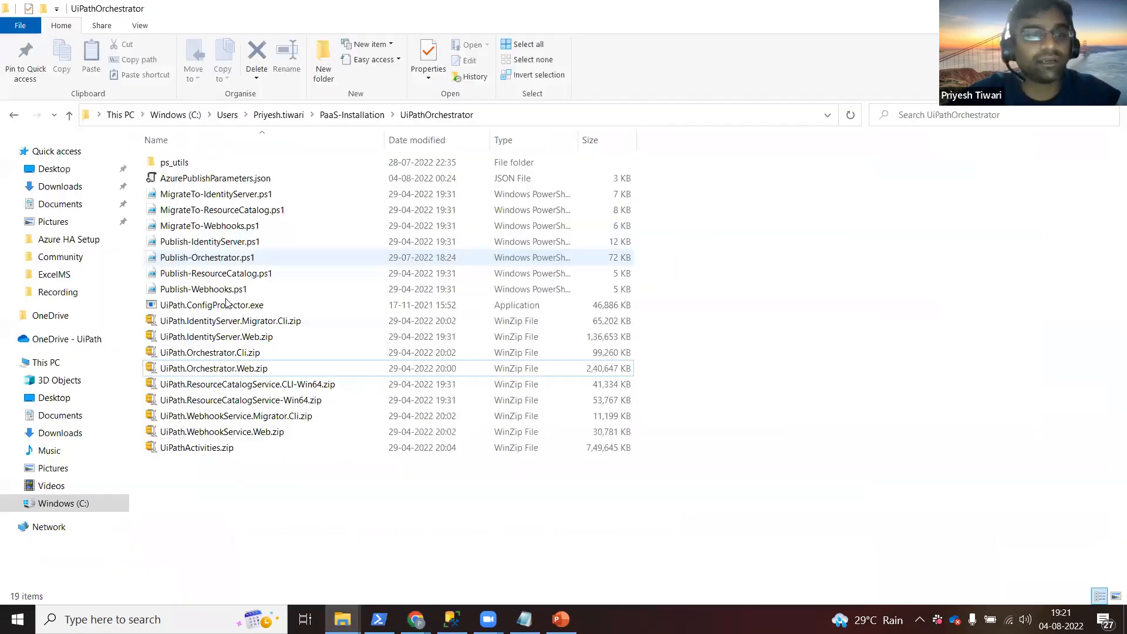
Select UiPath.Orchestrator.Web.zip, expose the folder's full path, then highlight the docs' azureSubscriptionId parameter.
{"action": "left_click", "coordinate": [222, 368]}
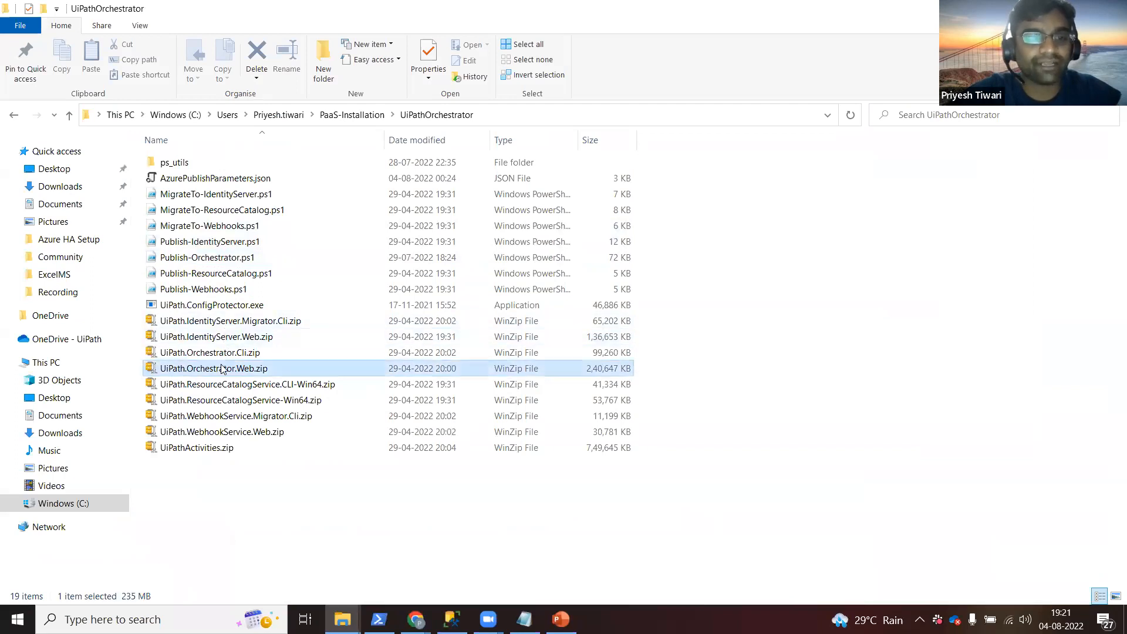
{"action": "left_click", "coordinate": [501, 116]}
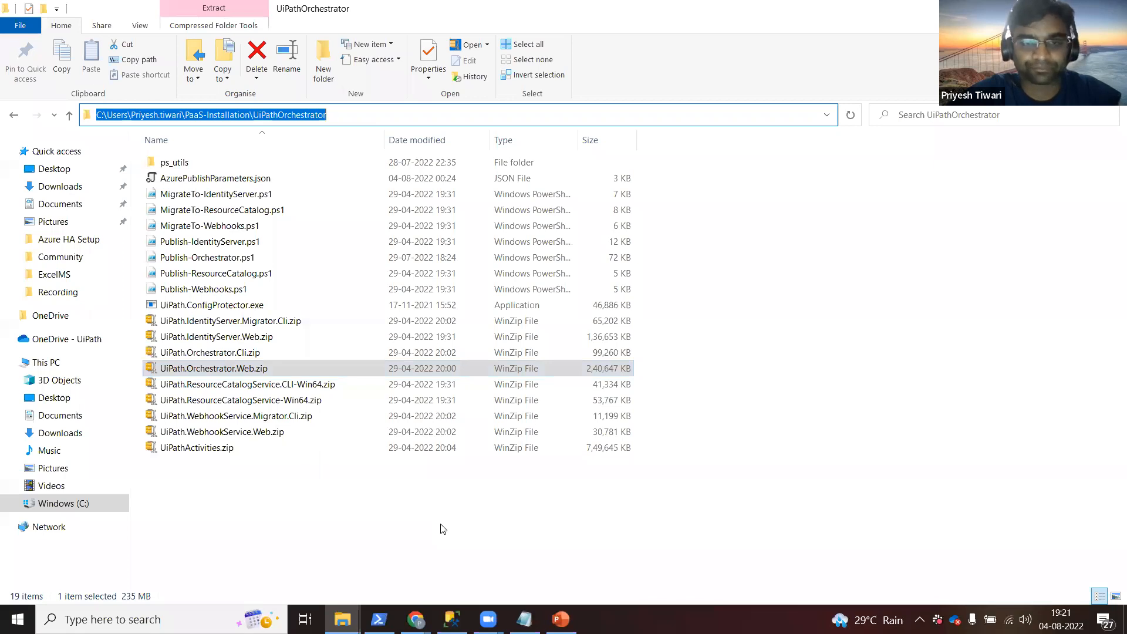
{"action": "key", "text": "alt+Tab"}
{"action": "double_click", "coordinate": [292, 257]}
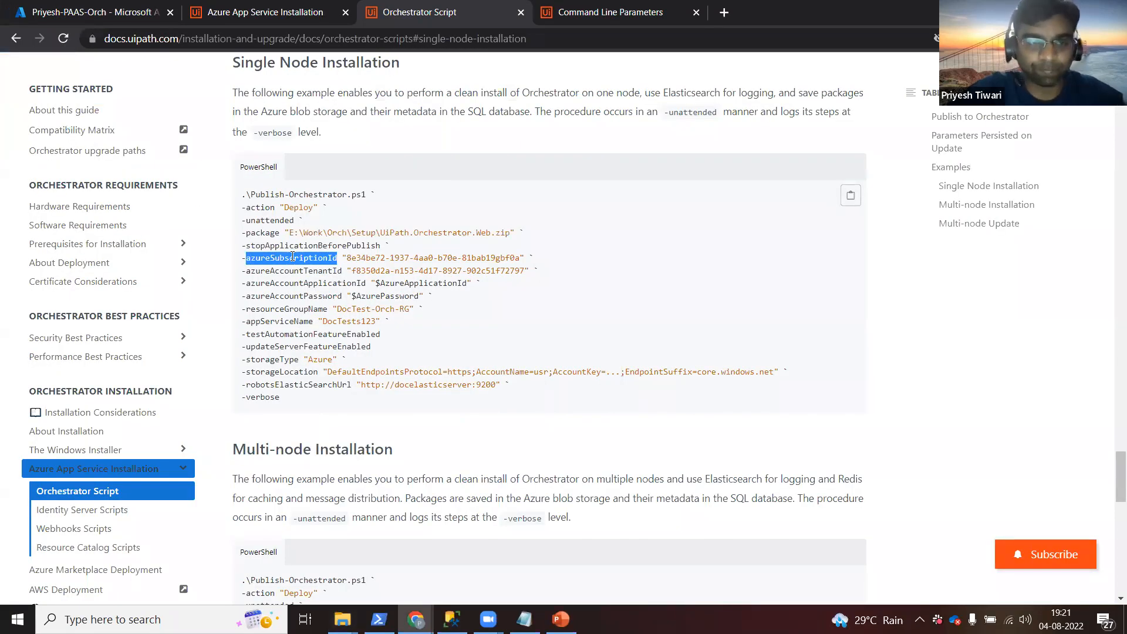
Open the most recent App Service from Azure home and highlight its Subscription ID.
{"action": "left_click", "coordinate": [104, 16]}
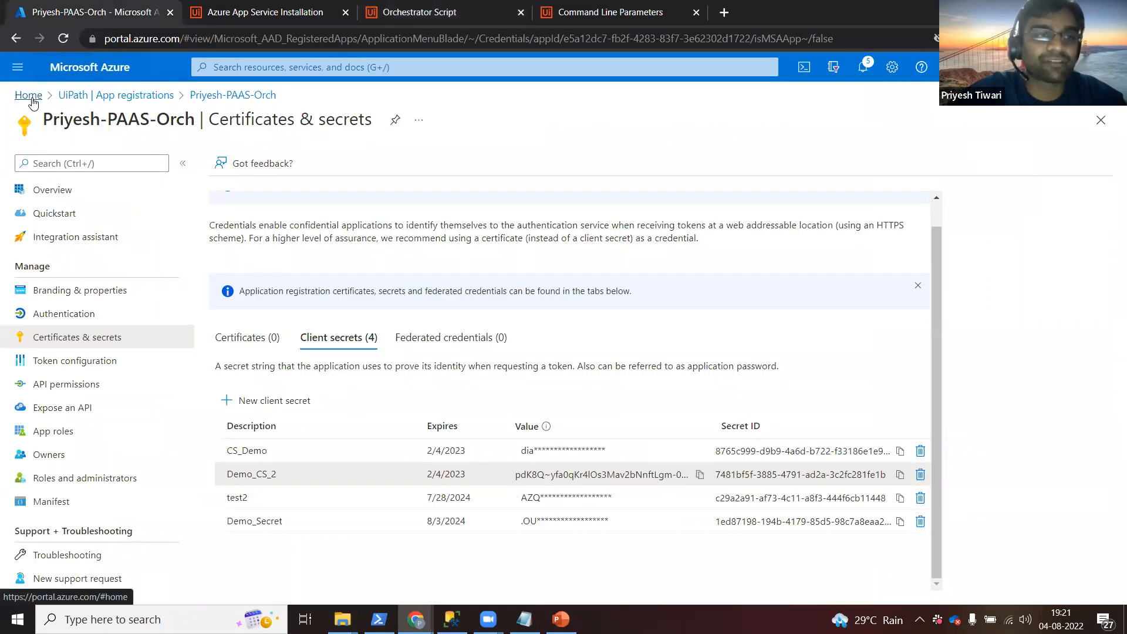
{"action": "left_click", "coordinate": [28, 96]}
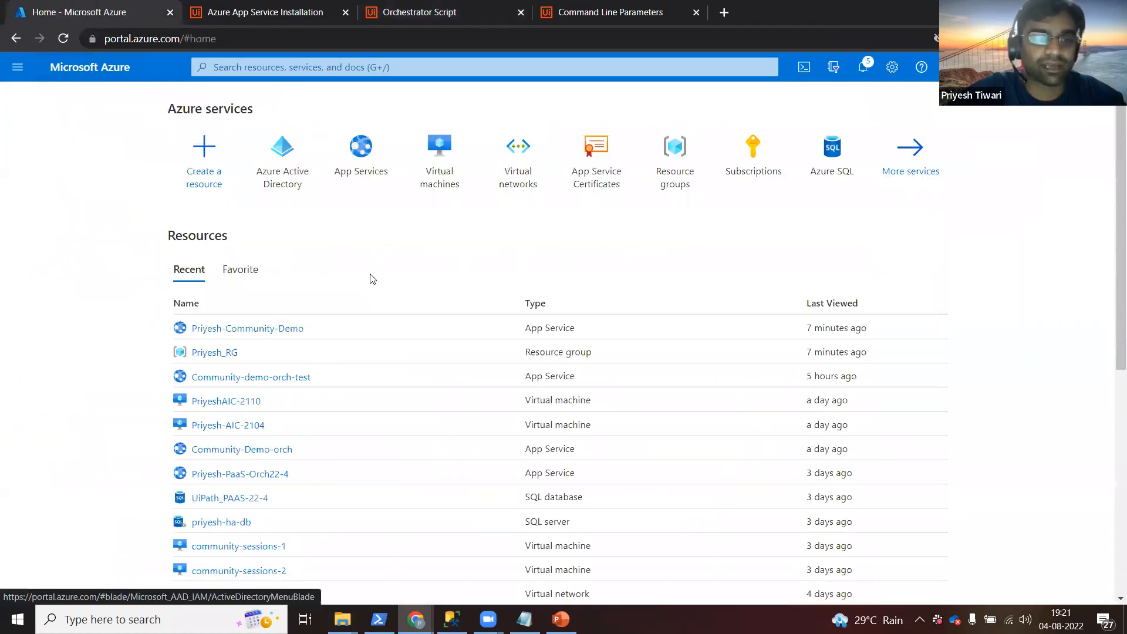
{"action": "left_click", "coordinate": [263, 333]}
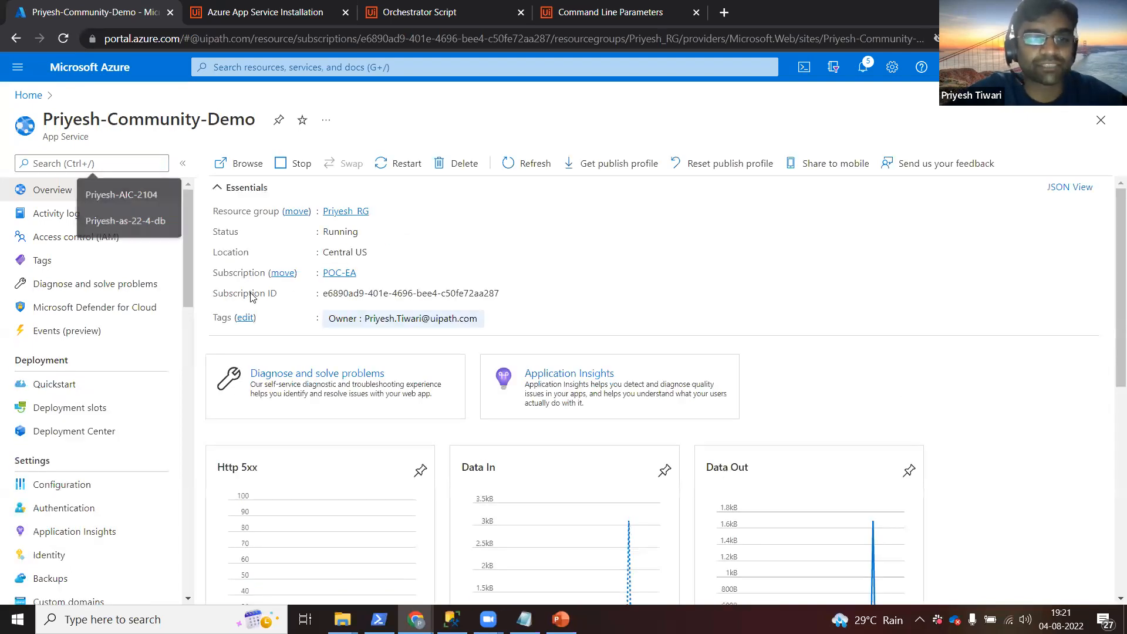
{"action": "double_click", "coordinate": [254, 293]}
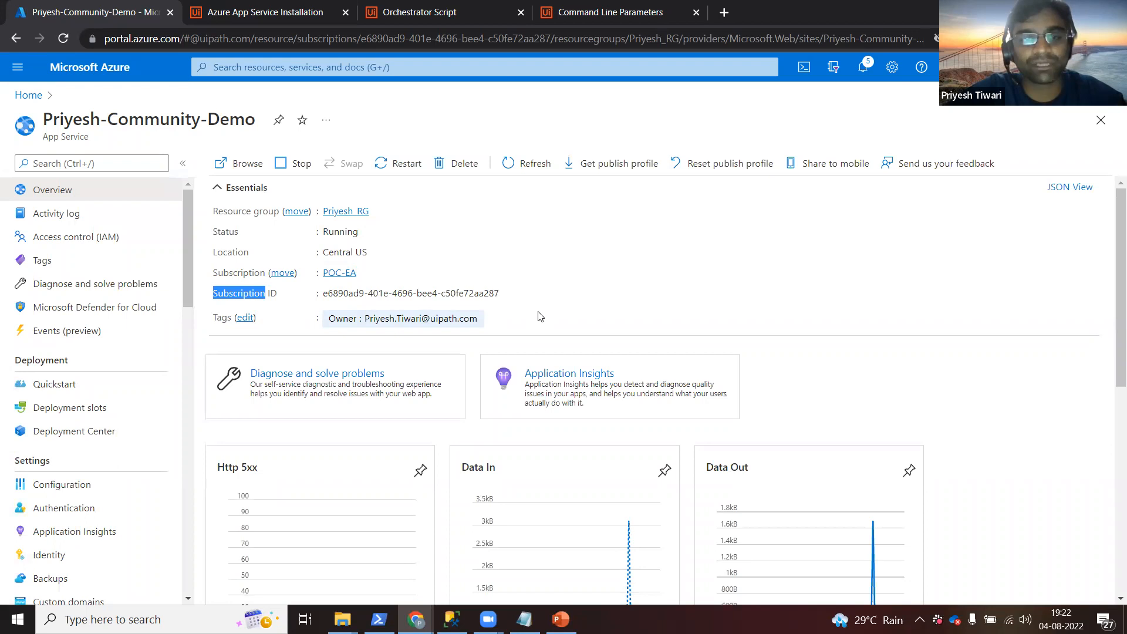
In the Orchestrator Script docs, highlight the example subscription ID and azureAccountTenantId parameter.
{"action": "key", "text": "alt+Tab"}
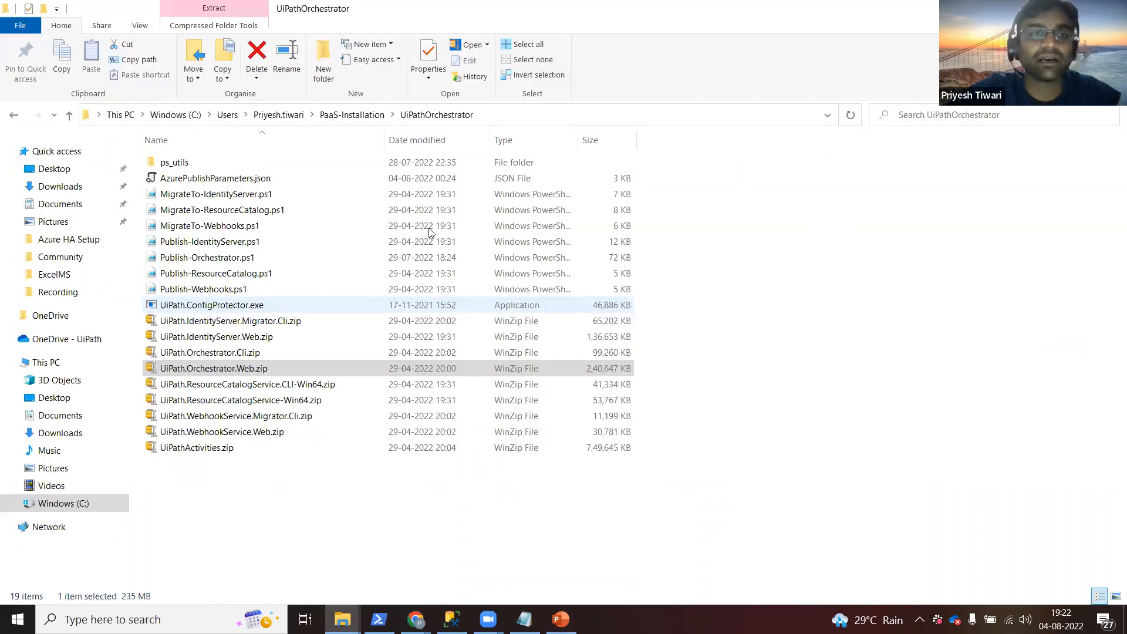
{"action": "key", "text": "alt+Tab"}
{"action": "left_click", "coordinate": [244, 13]}
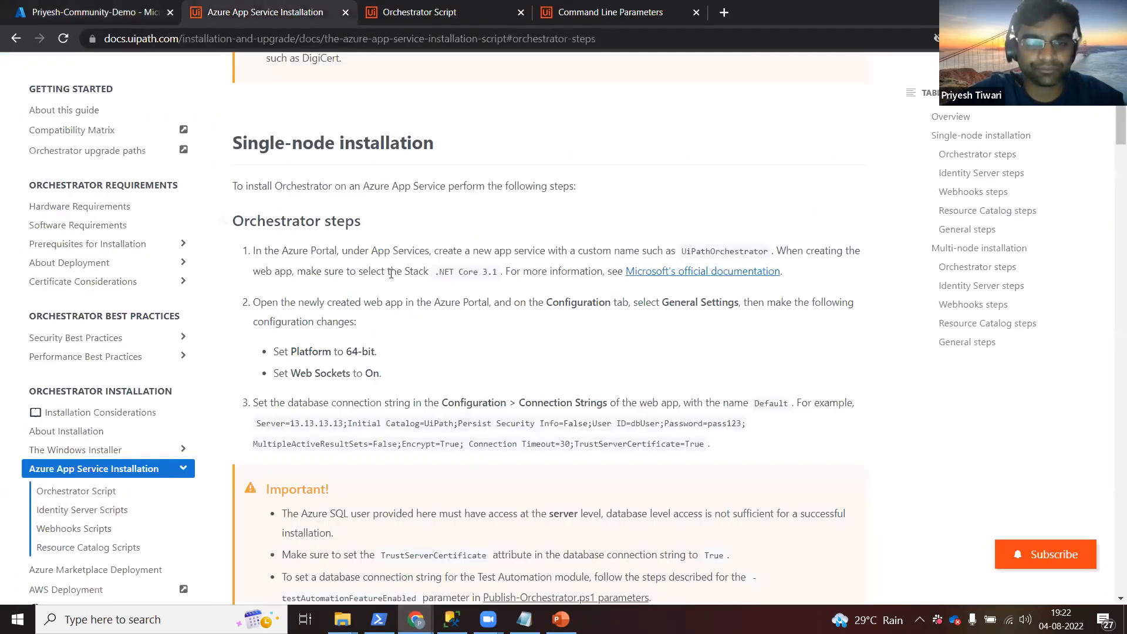
{"action": "left_click", "coordinate": [417, 12]}
{"action": "double_click", "coordinate": [387, 258]}
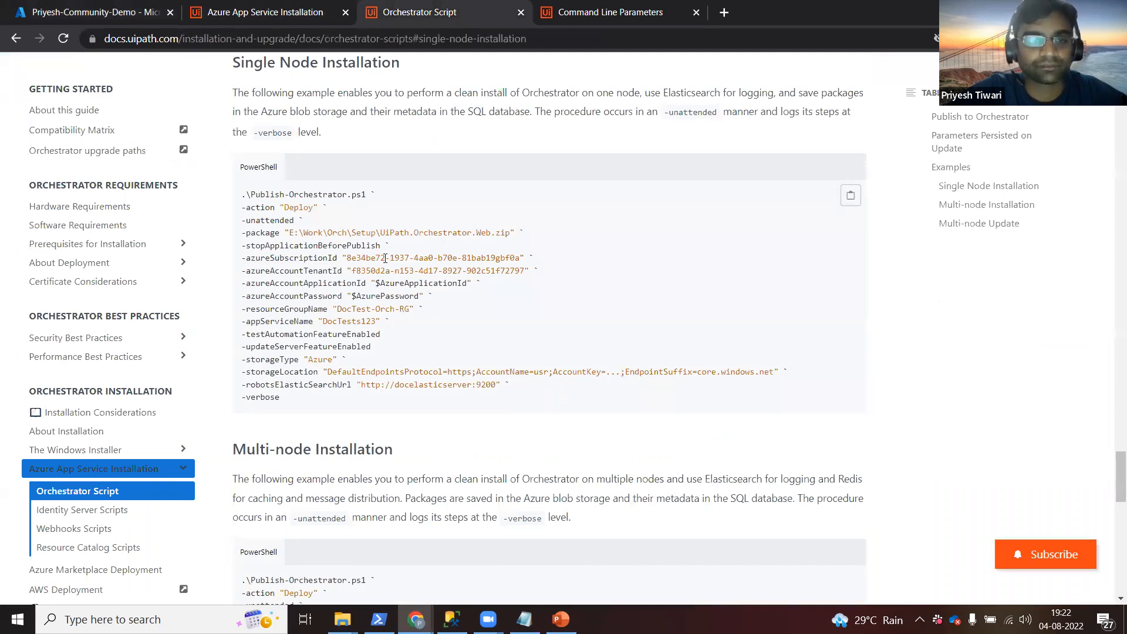
{"action": "double_click", "coordinate": [318, 270]}
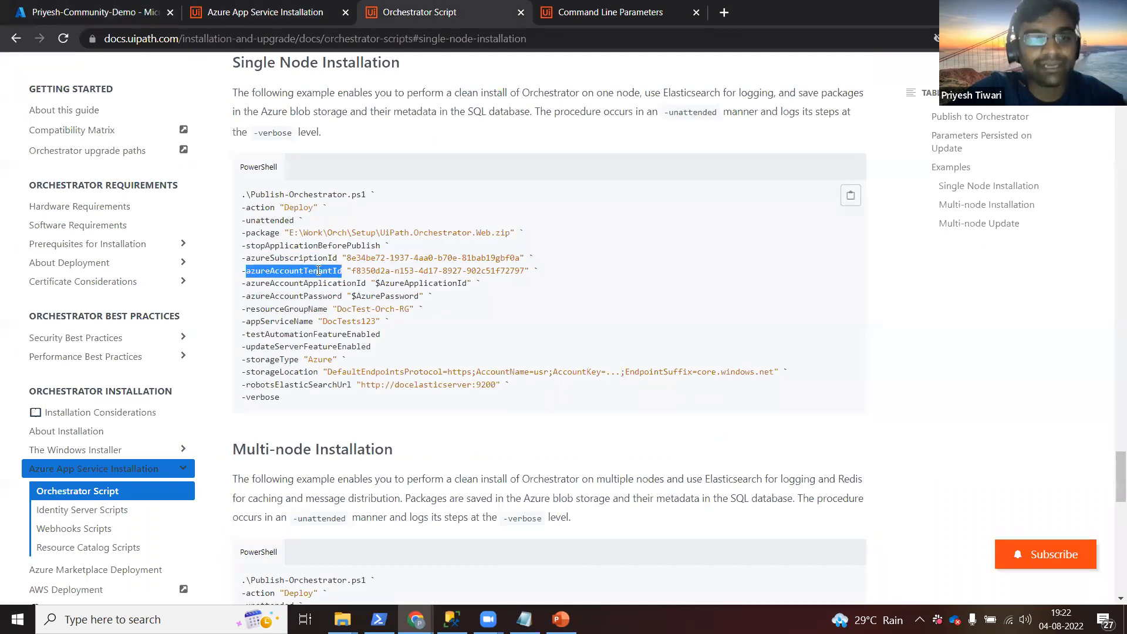
Open the Orchestrator app registration in Azure Active Directory and review its client and tenant IDs.
{"action": "left_click", "coordinate": [114, 14]}
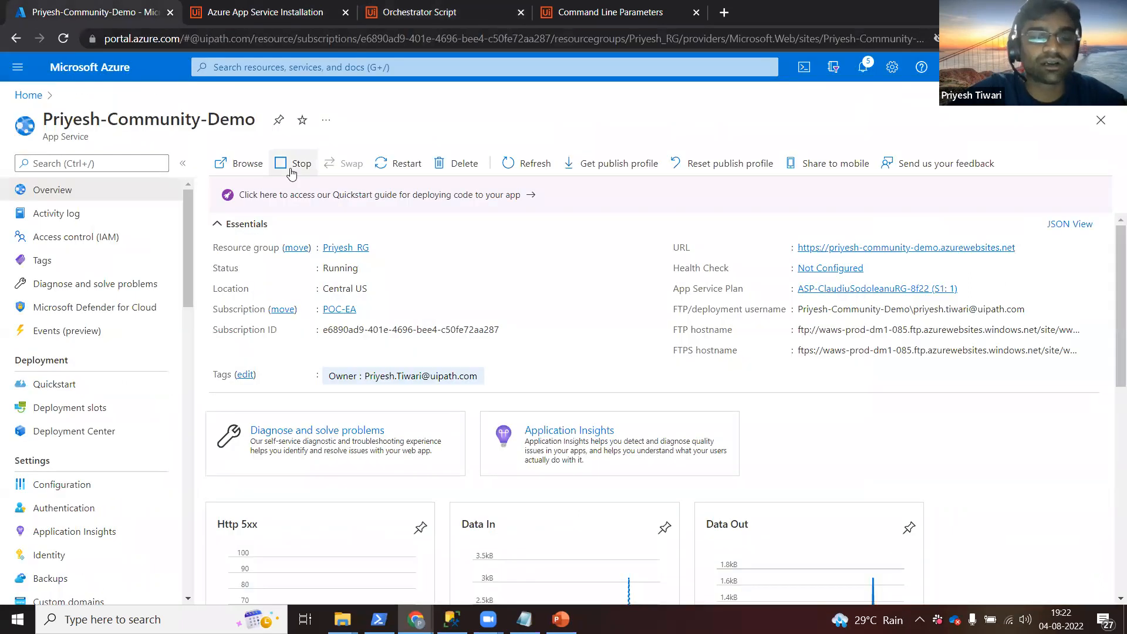
{"action": "left_click", "coordinate": [34, 101]}
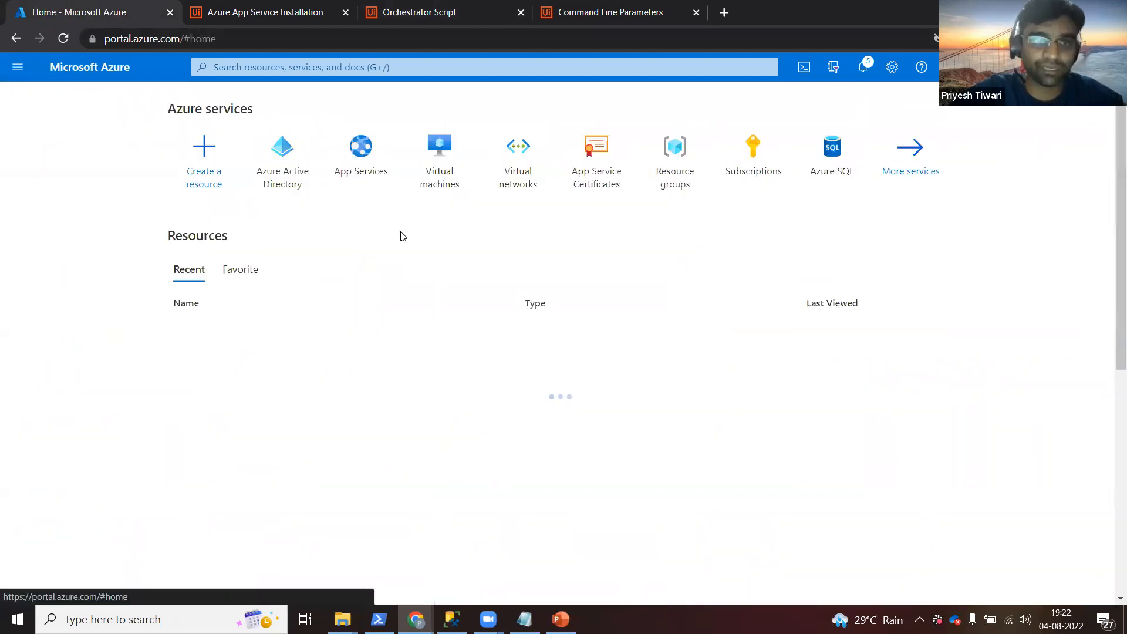
{"action": "left_click", "coordinate": [288, 188]}
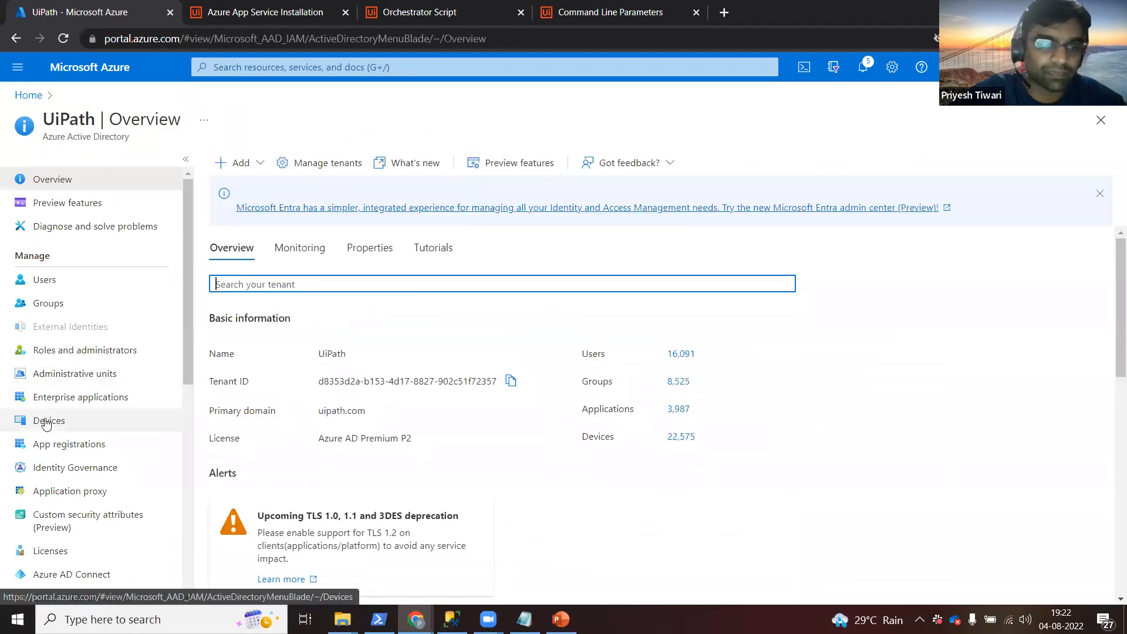
{"action": "left_click", "coordinate": [60, 446]}
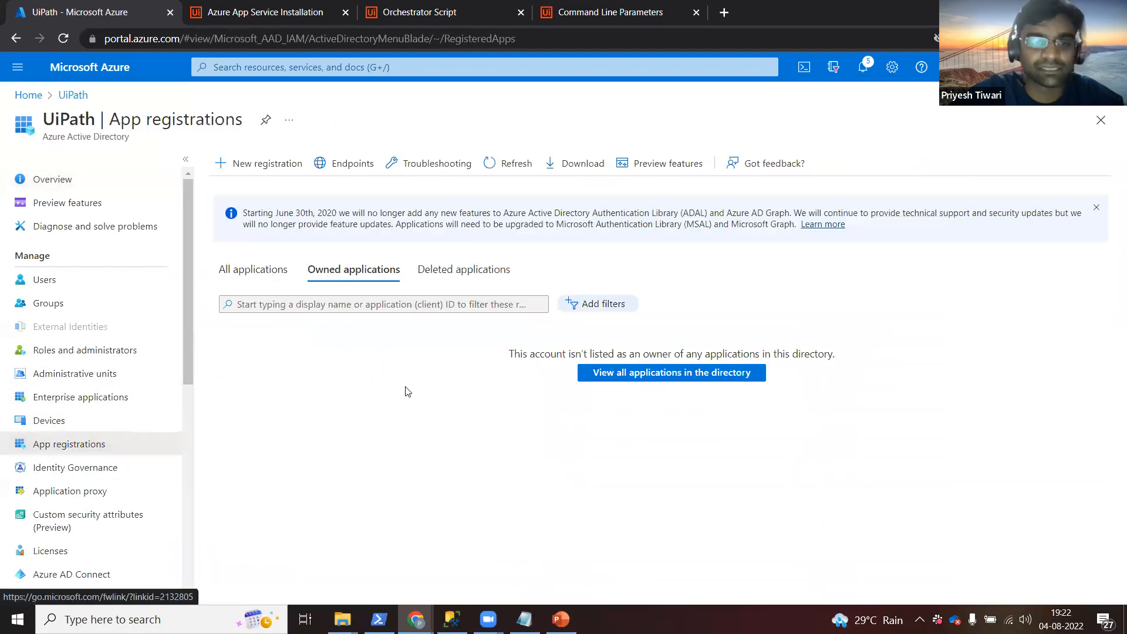
{"action": "left_click", "coordinate": [323, 389]}
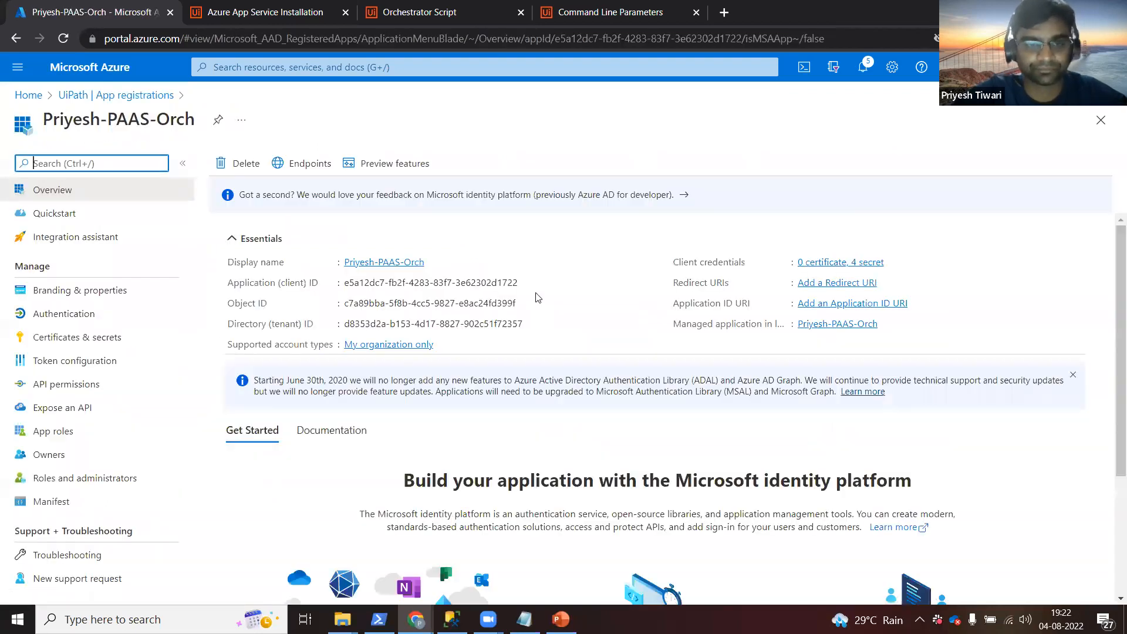
{"action": "double_click", "coordinate": [242, 284]}
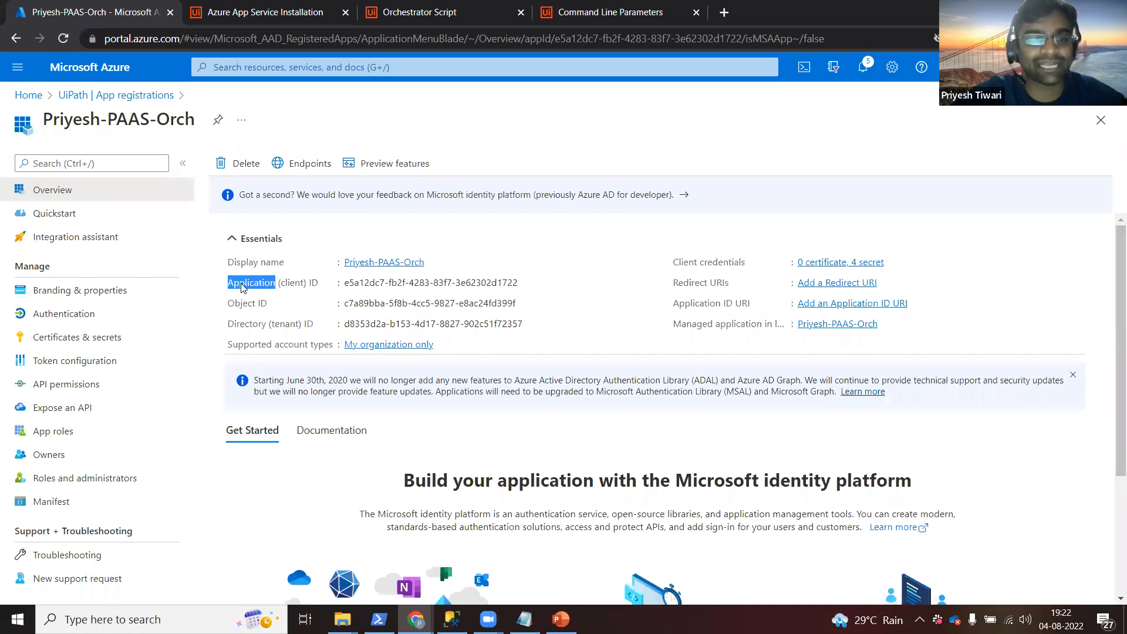
{"action": "double_click", "coordinate": [244, 325]}
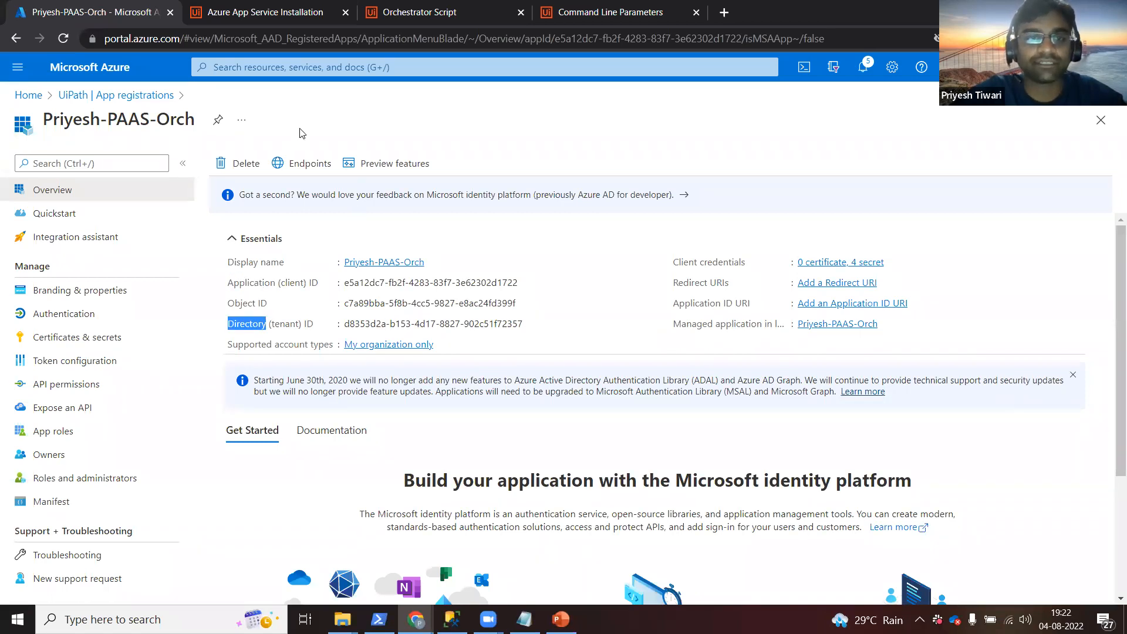
Highlight the AzureApplicationId and azureAccountPassword (AzurePassword) placeholders in the Orchestrator script example.
{"action": "left_click", "coordinate": [398, 16]}
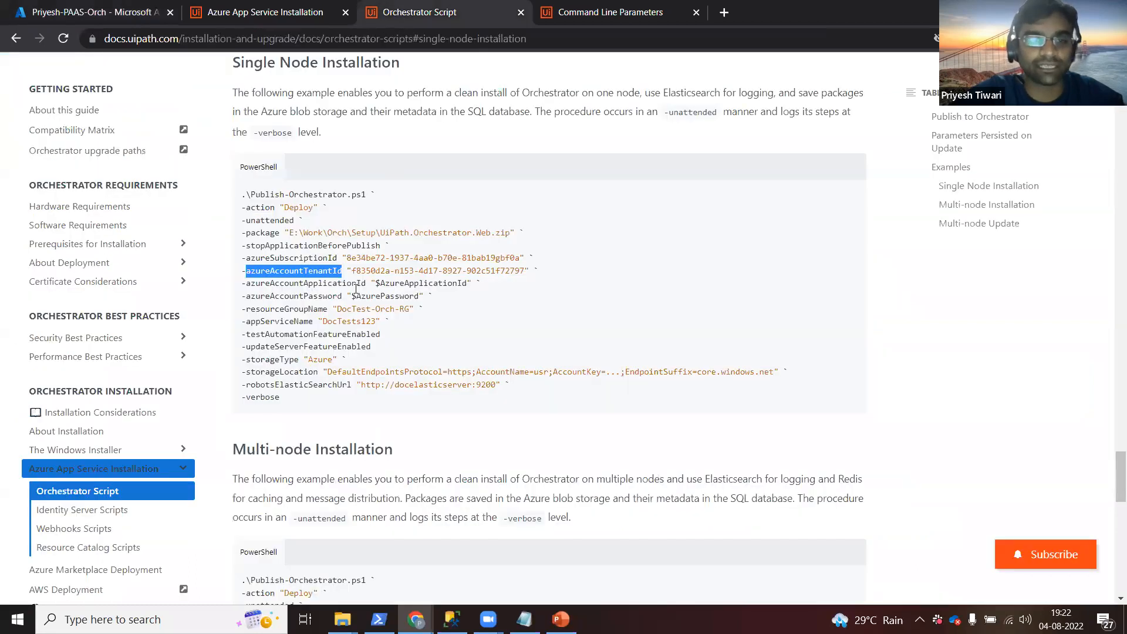
{"action": "double_click", "coordinate": [402, 283]}
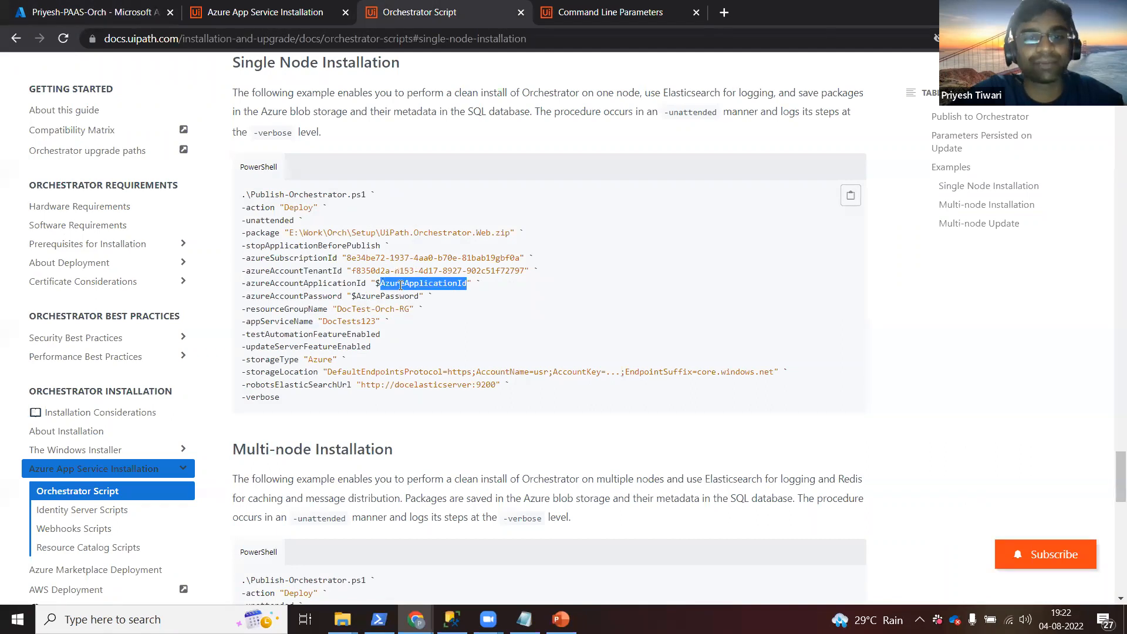
{"action": "double_click", "coordinate": [316, 295]}
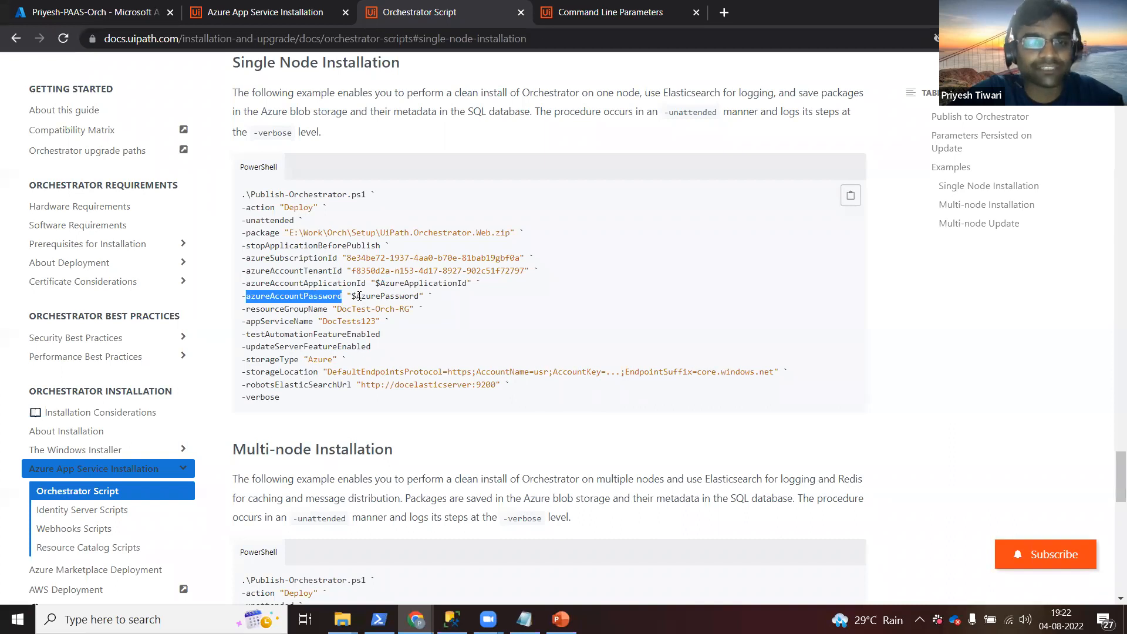
{"action": "left_click_drag", "start_coordinate": [354, 296], "coordinate": [422, 296]}
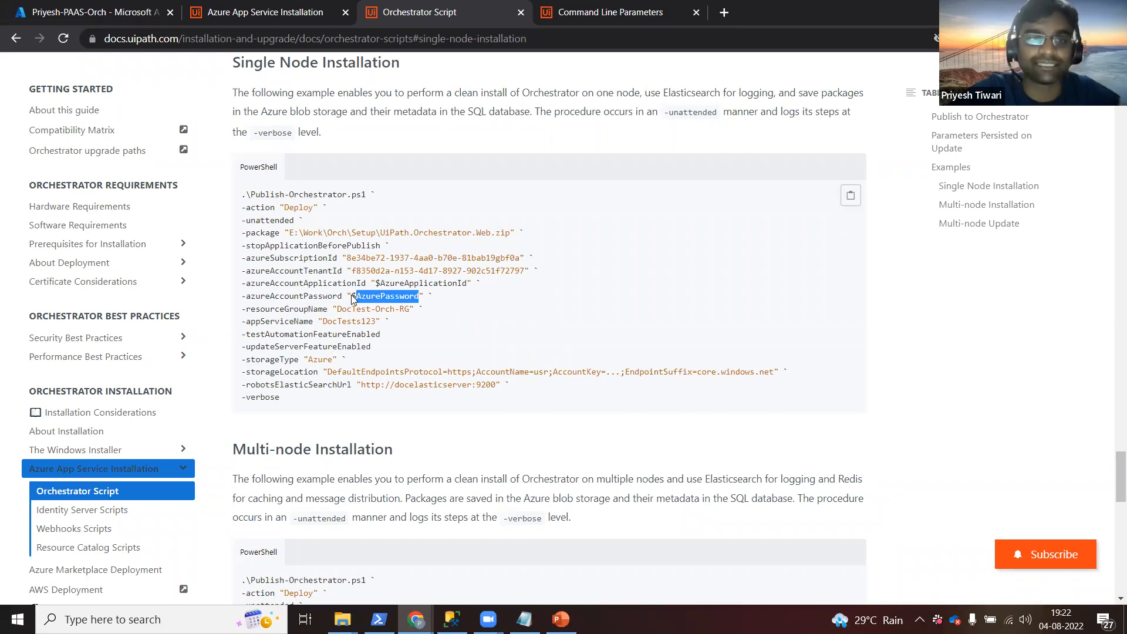
Copy the Demo_CS_2 client secret value from the app's Certificates & secrets page.
{"action": "left_click", "coordinate": [101, 24]}
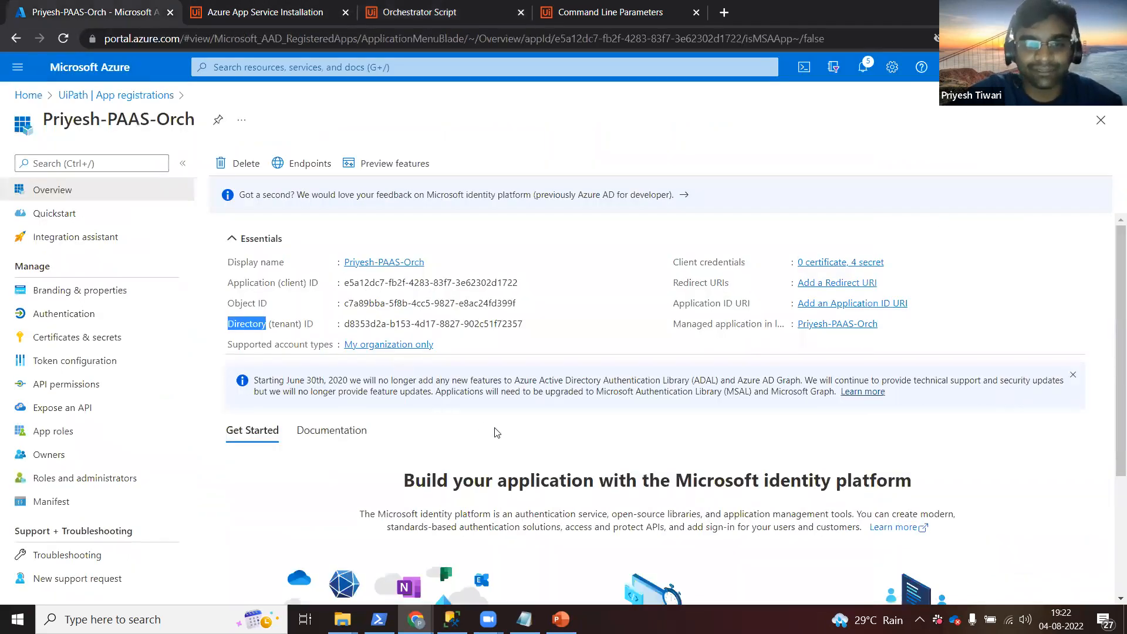
{"action": "left_click", "coordinate": [831, 262]}
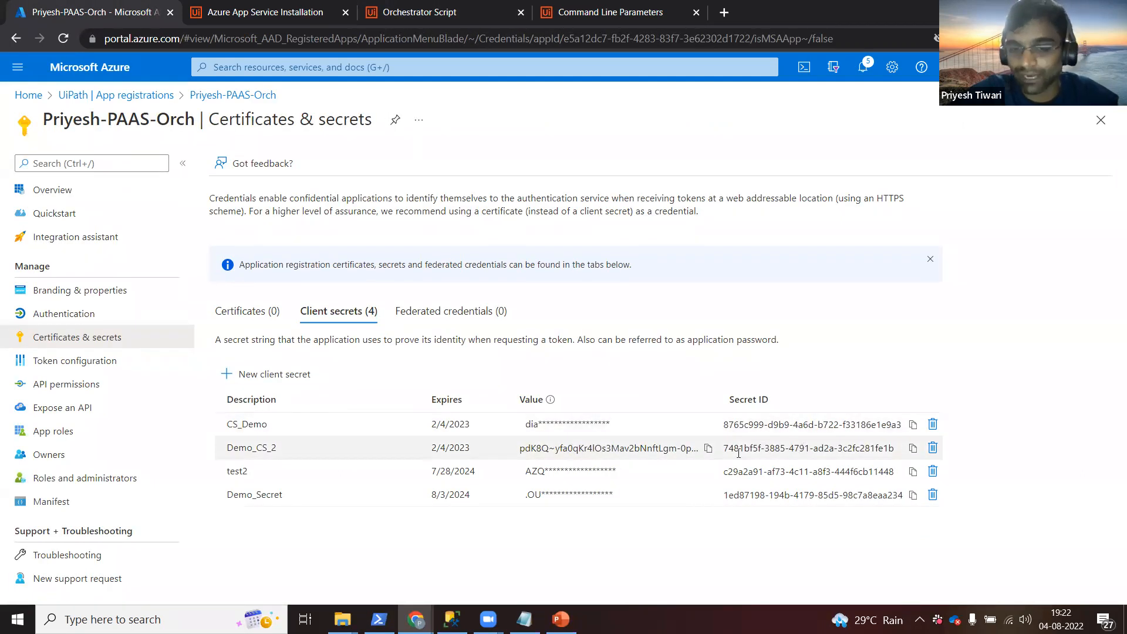
{"action": "left_click", "coordinate": [708, 447]}
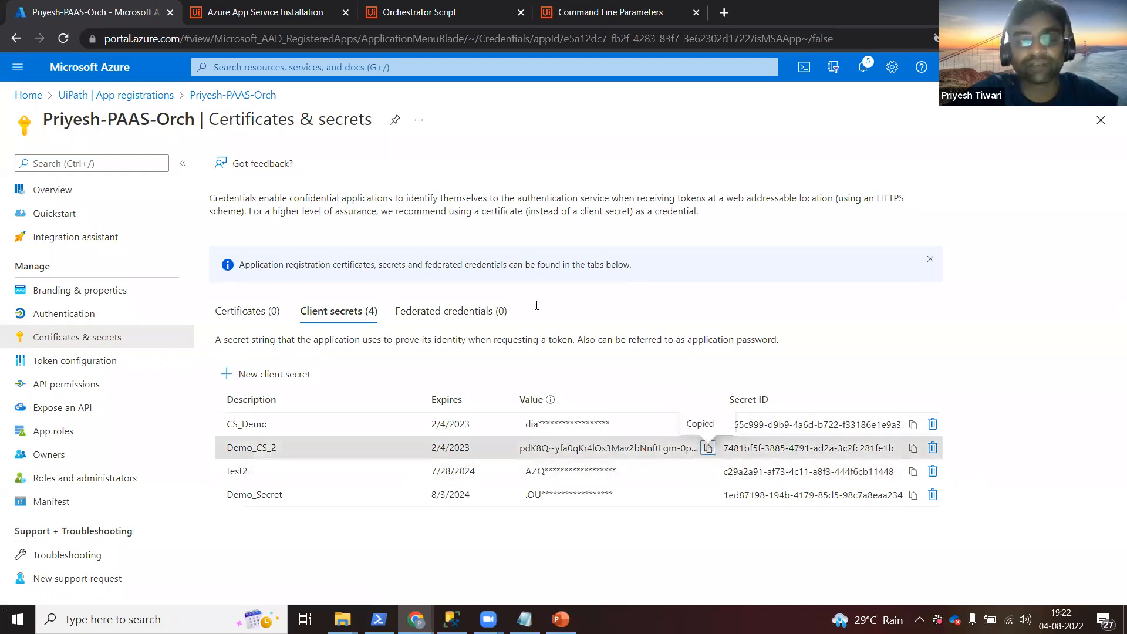
Highlight the DocTest-Orch-RG resourceGroupName value in the script documentation.
{"action": "left_click", "coordinate": [458, 13]}
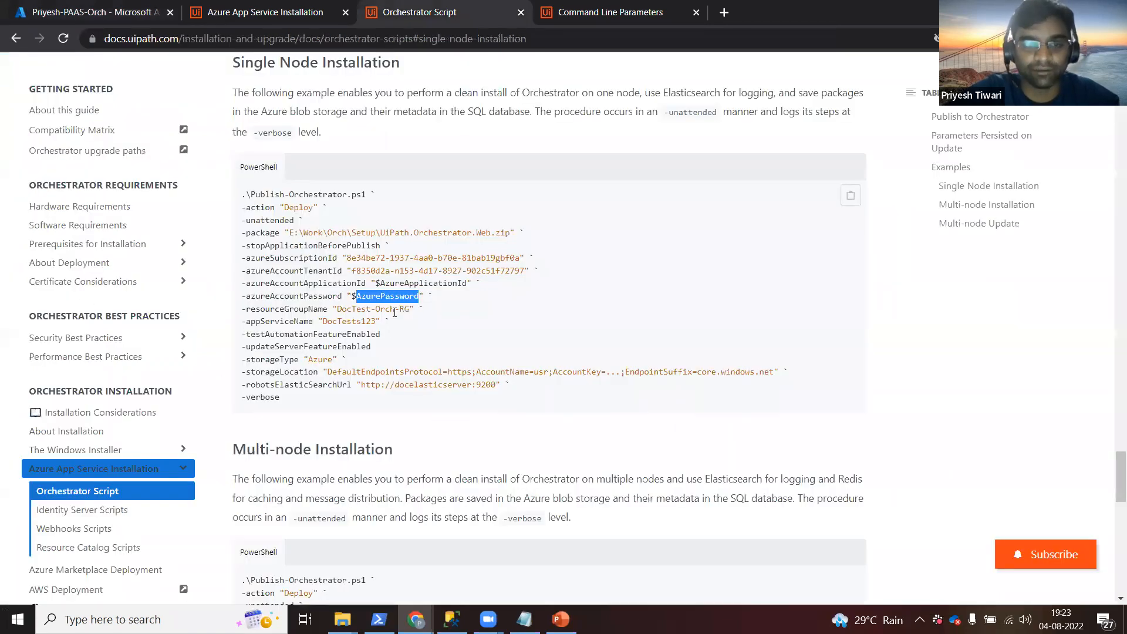
{"action": "double_click", "coordinate": [380, 310]}
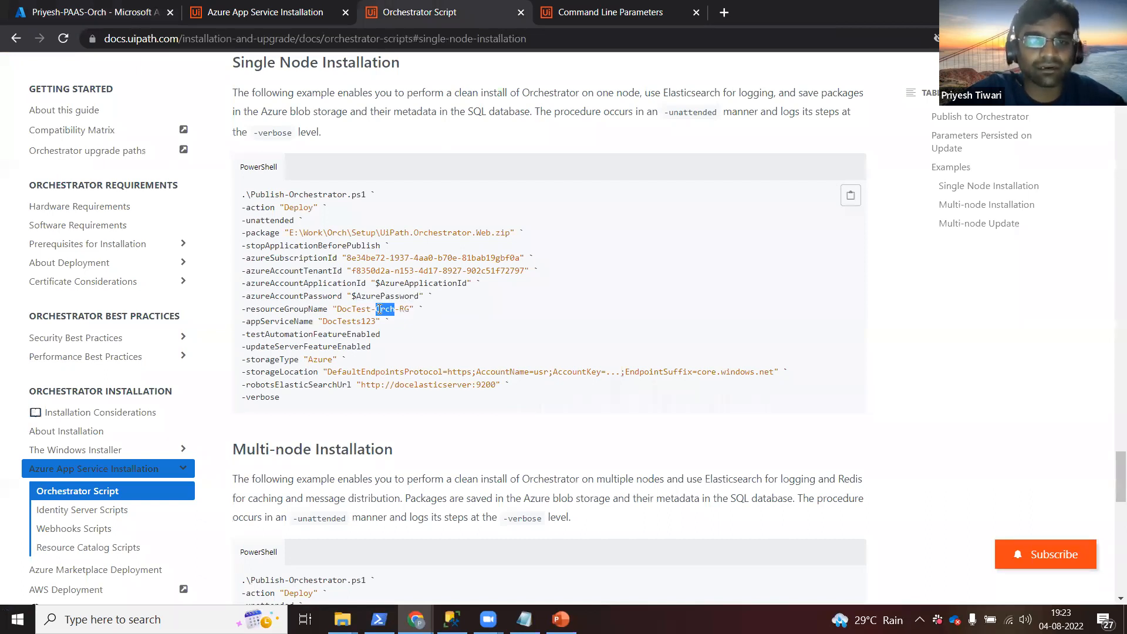
{"action": "left_click_drag", "start_coordinate": [333, 309], "coordinate": [410, 309]}
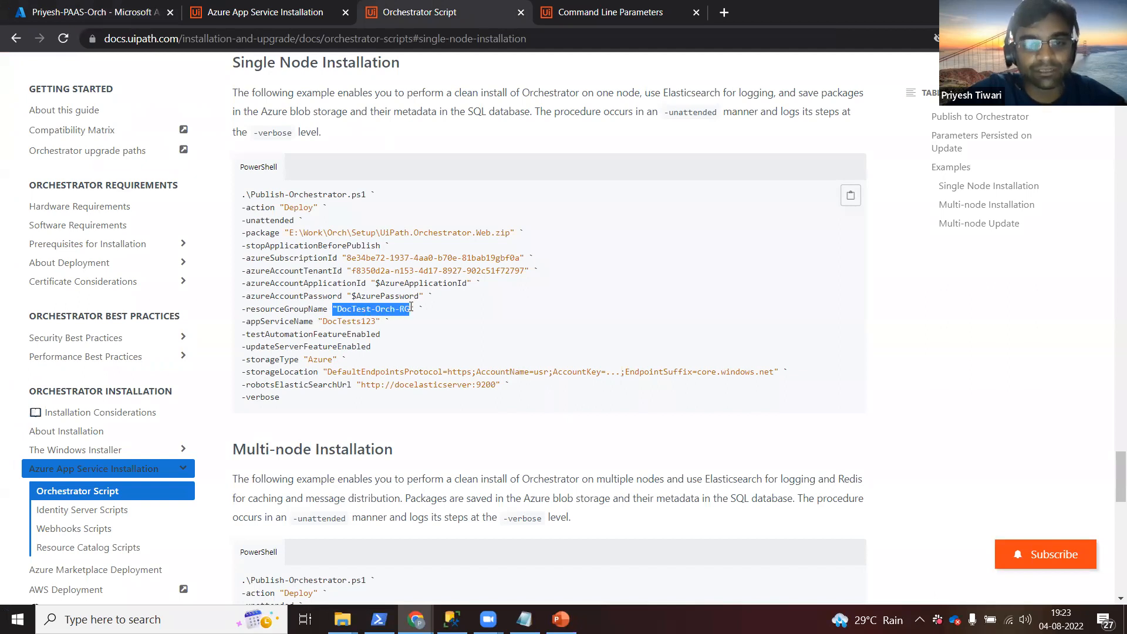
Open the most recently viewed App Service from the Azure home page.
{"action": "left_click", "coordinate": [113, 23]}
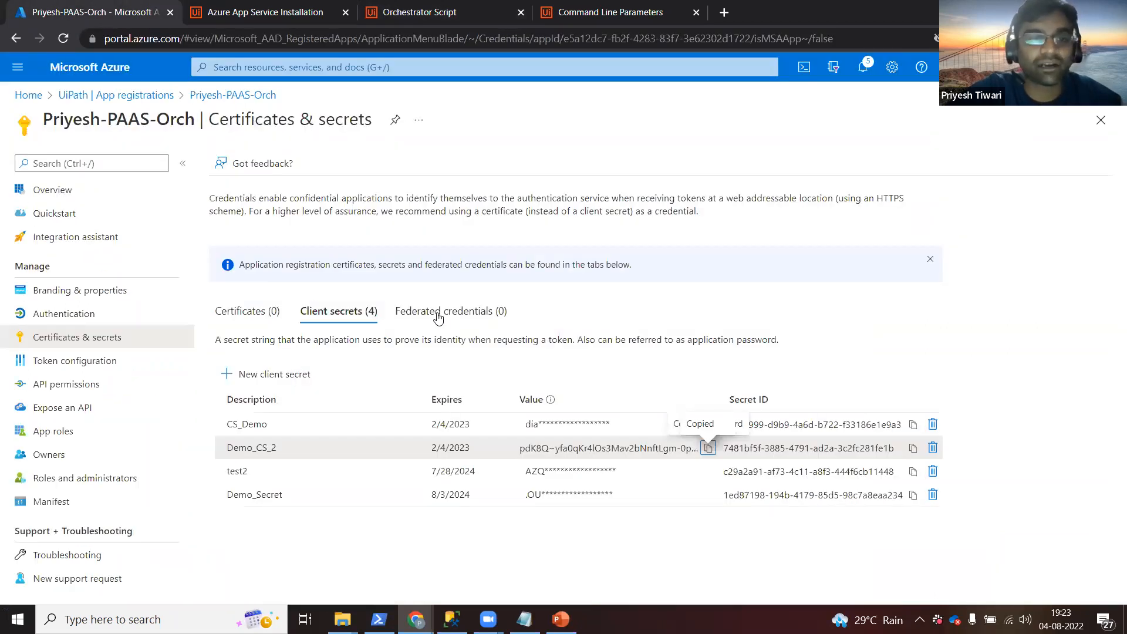
{"action": "left_click", "coordinate": [57, 70]}
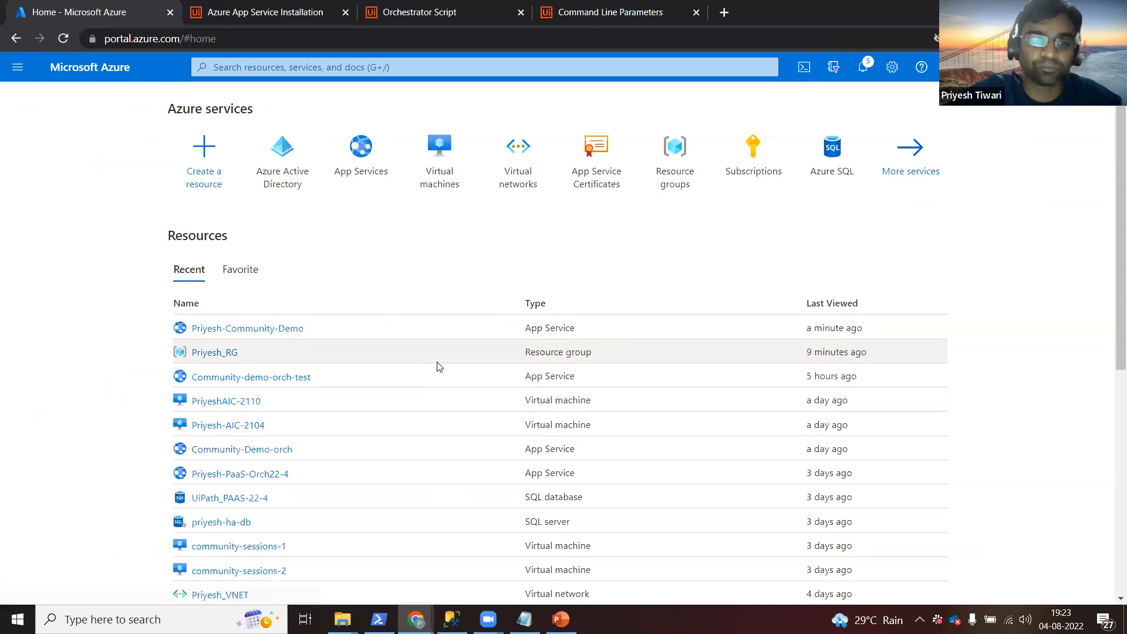
{"action": "left_click", "coordinate": [289, 329]}
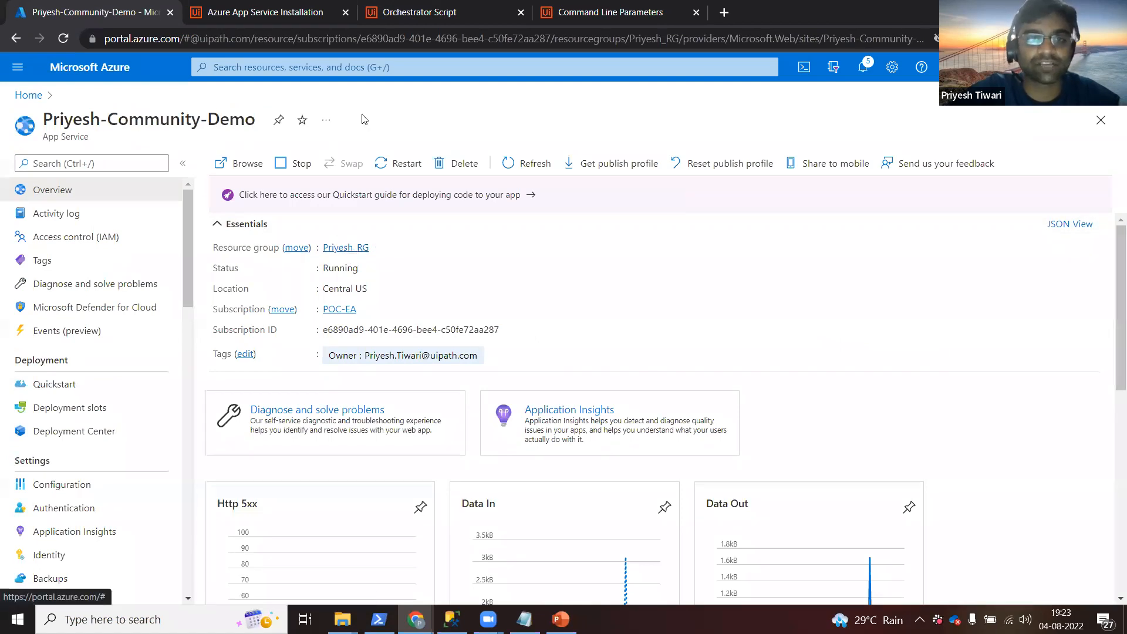
Highlight the appServiceName value DocTests123 in the script, then select the App Service's name in the portal.
{"action": "left_click", "coordinate": [452, 12]}
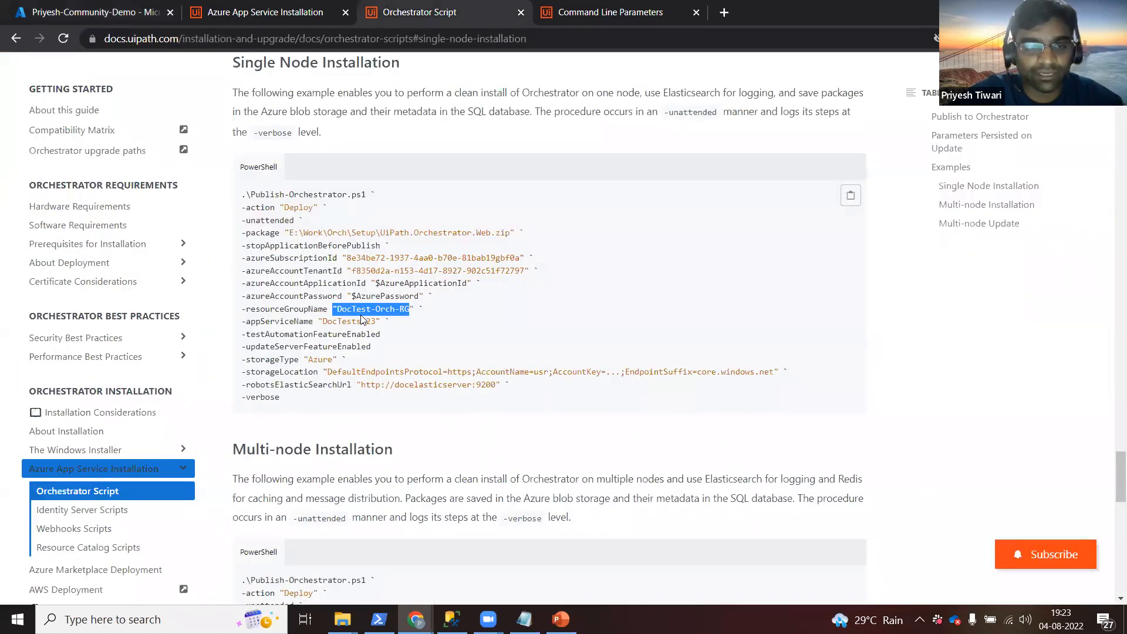
{"action": "double_click", "coordinate": [267, 322]}
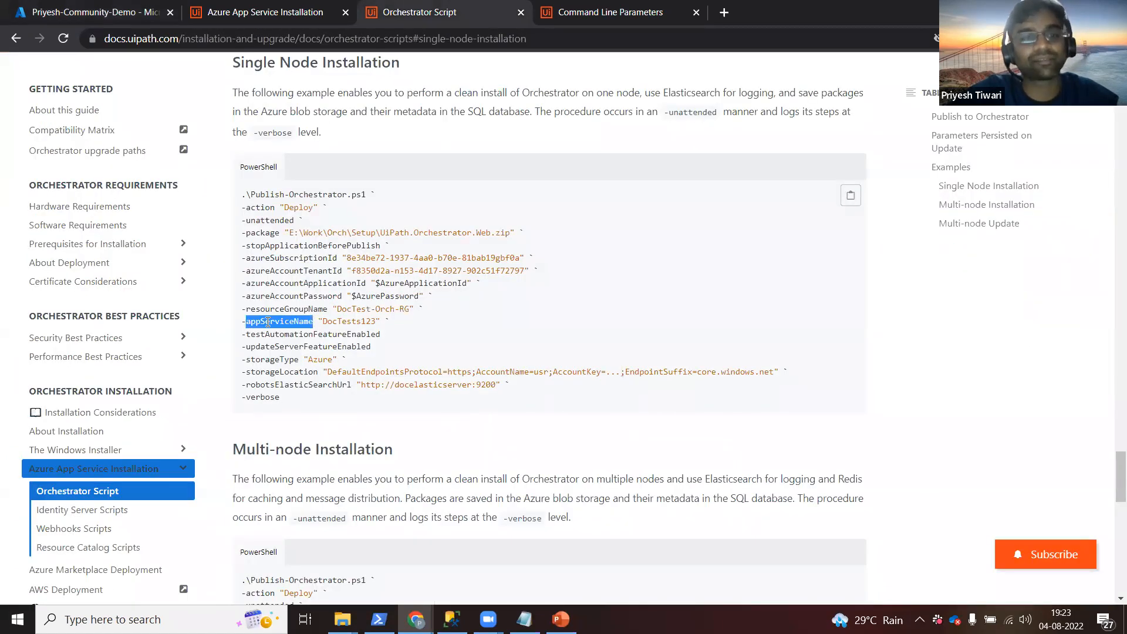
{"action": "double_click", "coordinate": [347, 321]}
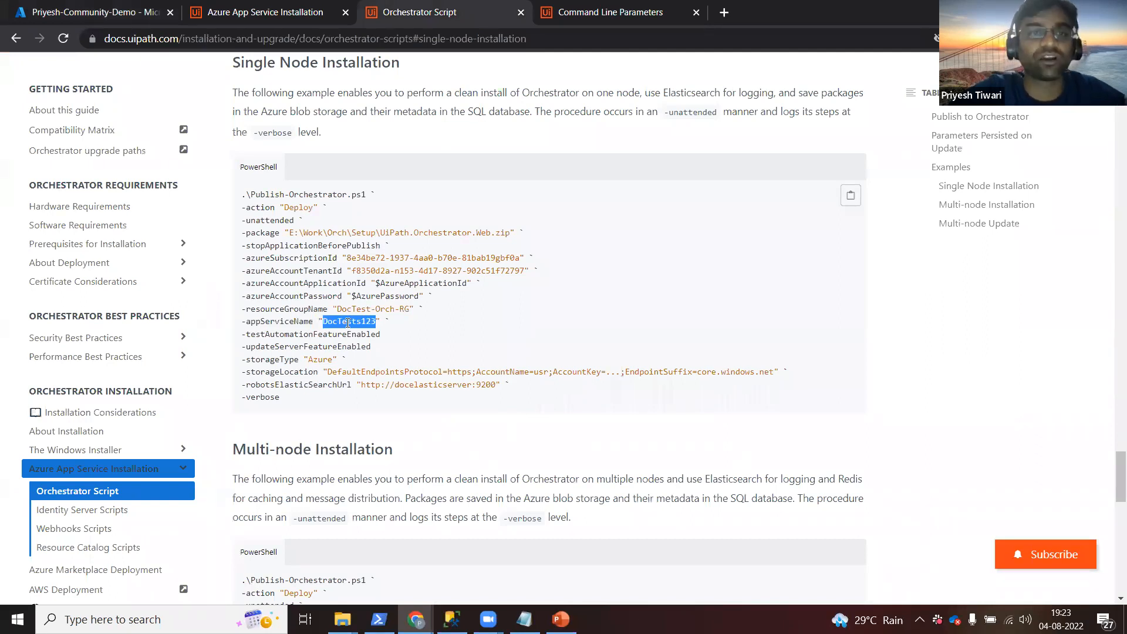
{"action": "left_click", "coordinate": [79, 21]}
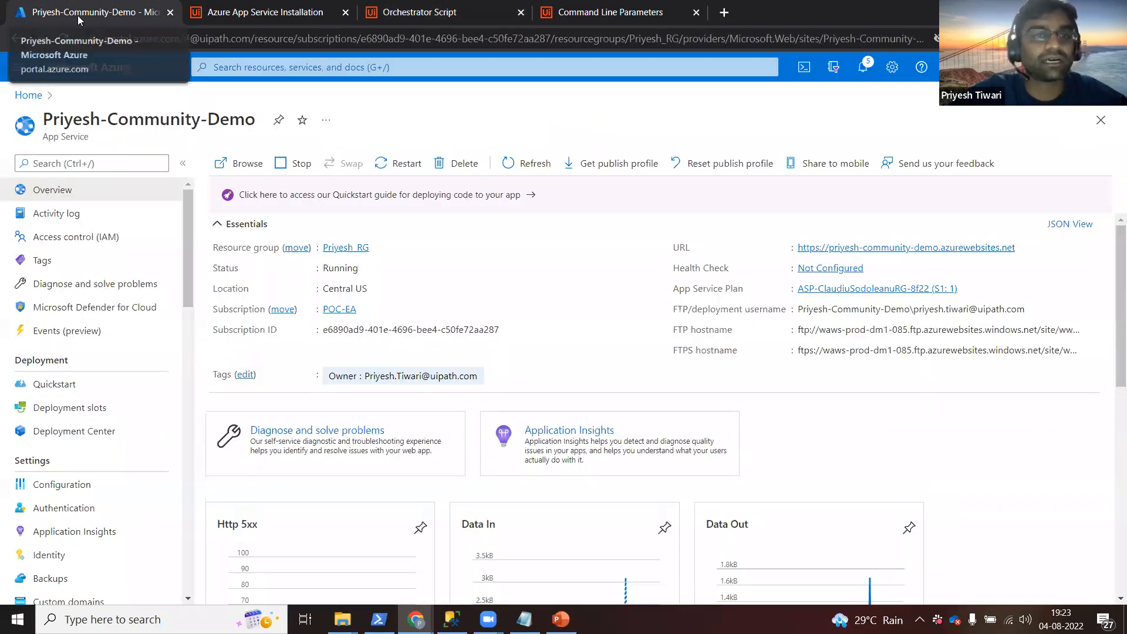
{"action": "left_click_drag", "start_coordinate": [256, 119], "coordinate": [33, 115]}
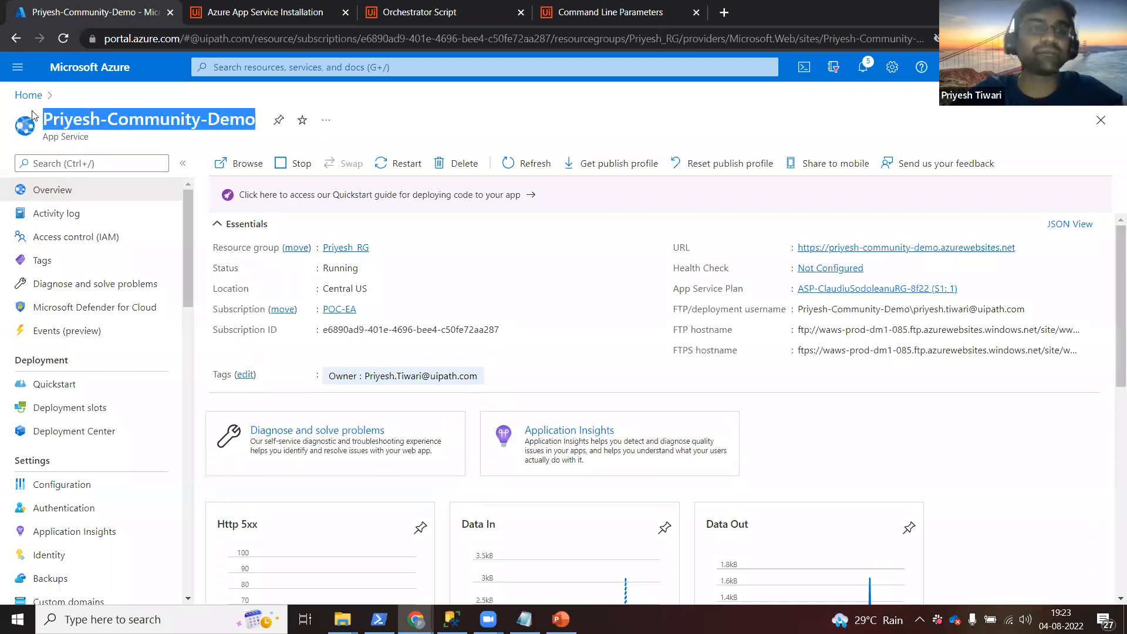
Highlight the script lines from -action through -appServiceName, the feature switches, and storage/Elasticsearch parameters.
{"action": "left_click", "coordinate": [419, 13]}
{"action": "left_click_drag", "start_coordinate": [405, 323], "coordinate": [243, 194]}
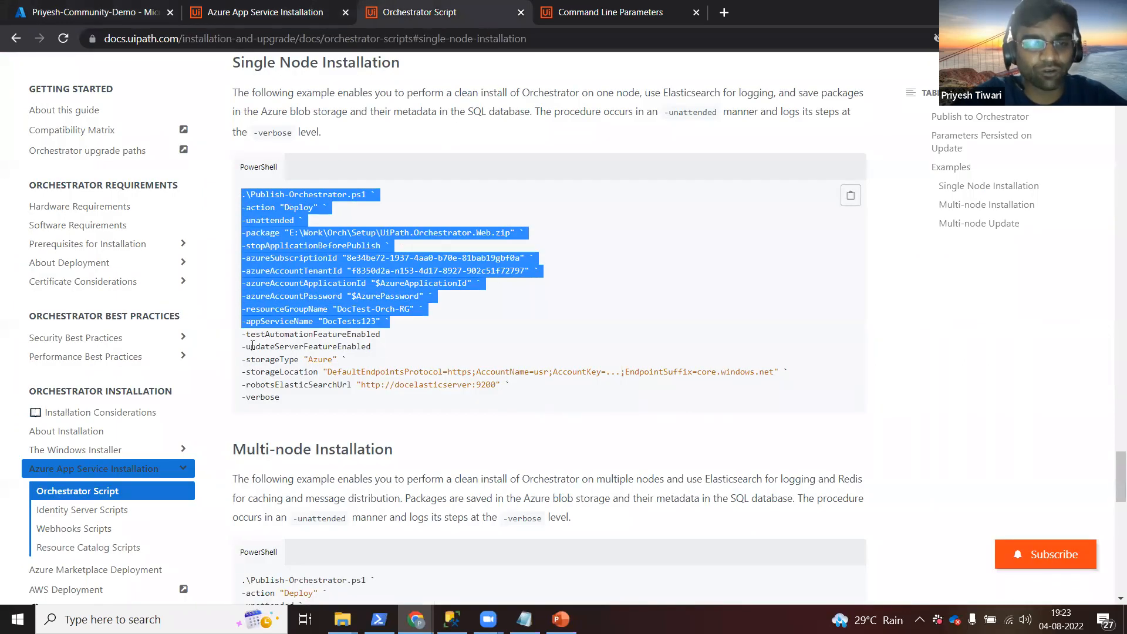
{"action": "left_click_drag", "start_coordinate": [244, 334], "coordinate": [387, 351]}
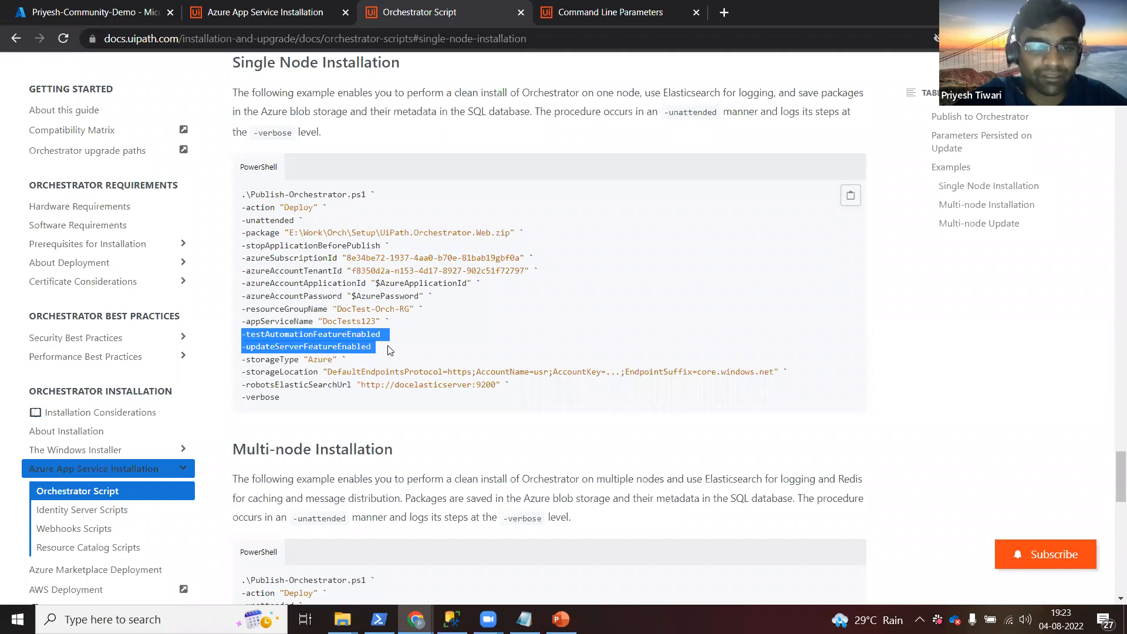
{"action": "left_click_drag", "start_coordinate": [243, 359], "coordinate": [514, 386]}
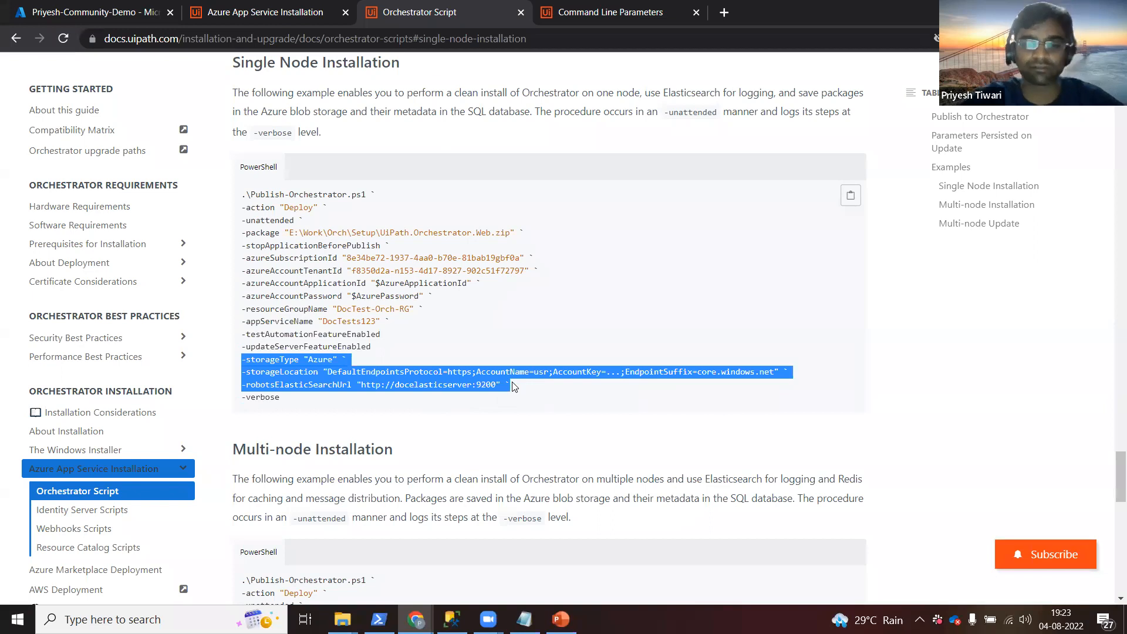
{"action": "left_click", "coordinate": [383, 317]}
{"action": "left_click_drag", "start_coordinate": [394, 323], "coordinate": [216, 196]}
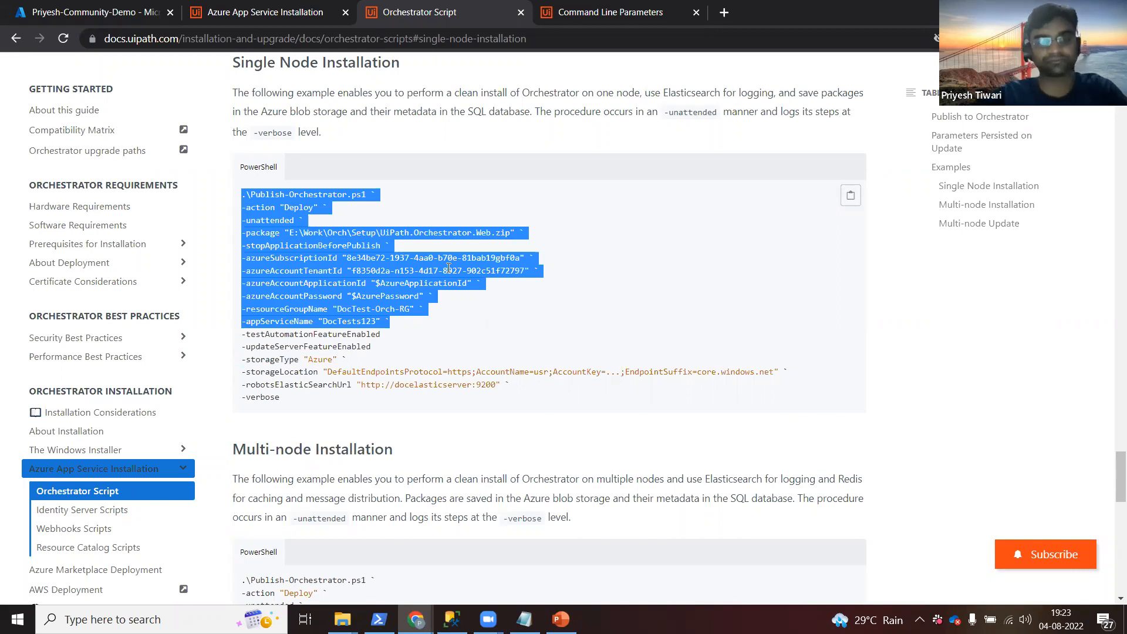
Select the one-line publish command in the session notes file.
{"action": "left_click", "coordinate": [524, 619]}
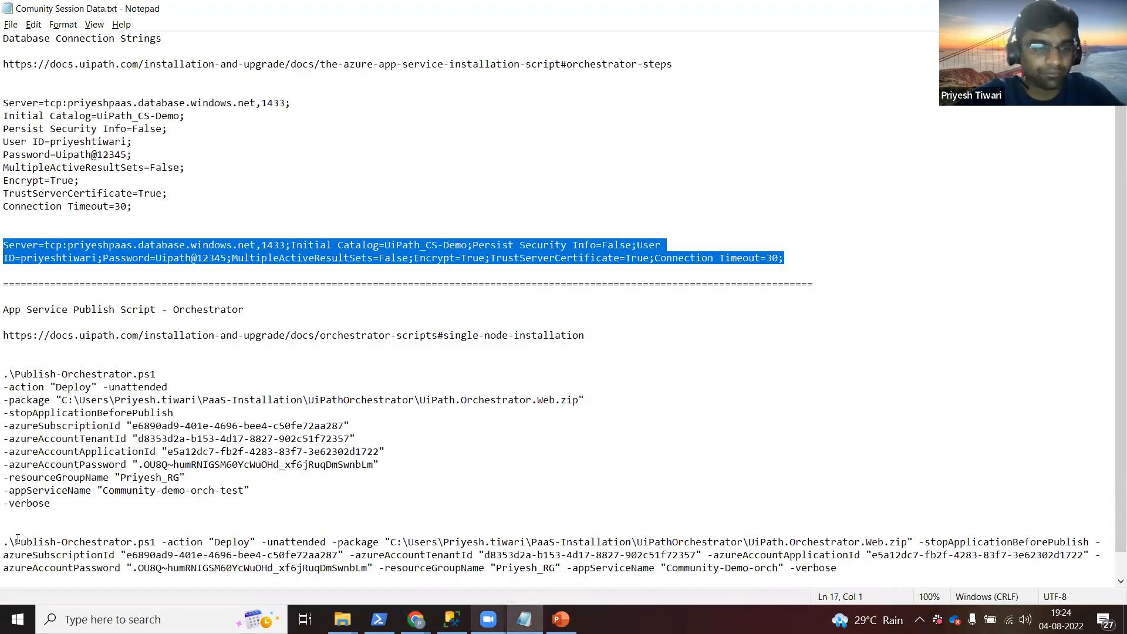
{"action": "left_click", "coordinate": [5, 541]}
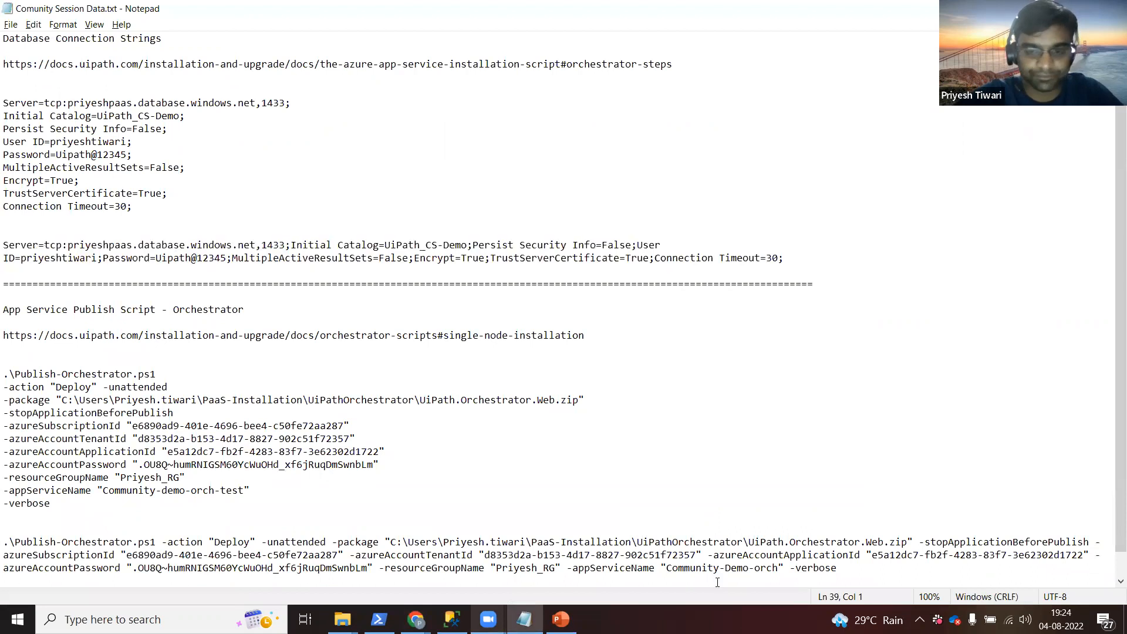
{"action": "left_click", "coordinate": [841, 568], "text": "shift"}
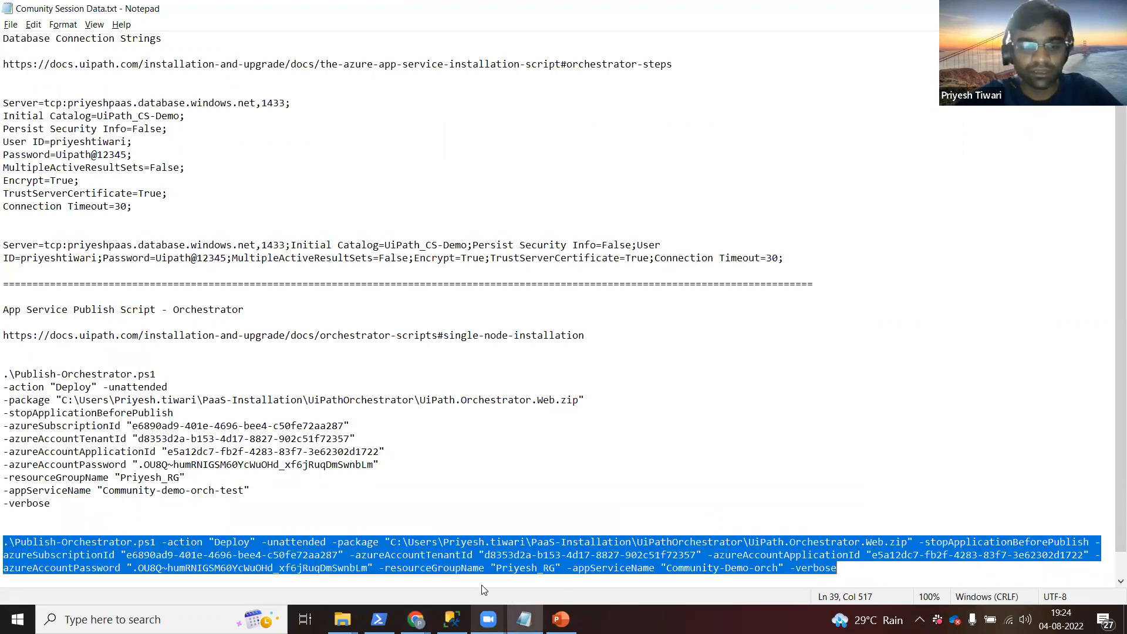
Clear the PowerShell console with the clear command.
{"action": "left_click", "coordinate": [379, 619]}
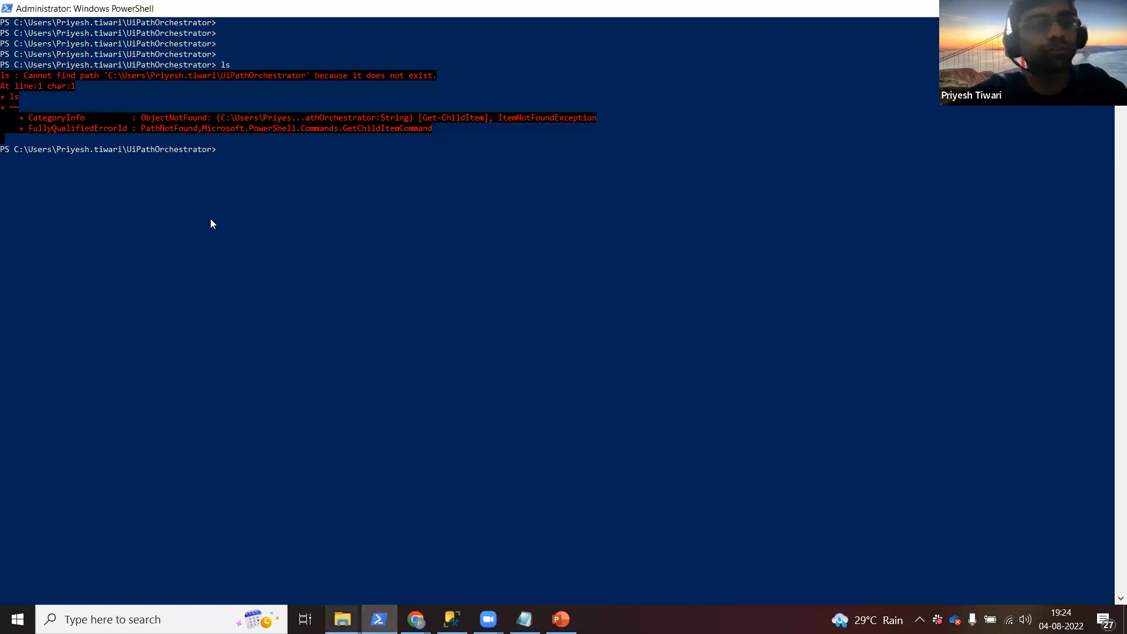
{"action": "type", "text": "clar"}
{"action": "key", "text": "BackSpace"}
{"action": "key", "text": "BackSpace"}
{"action": "type", "text": "ear"}
{"action": "key", "text": "Return"}
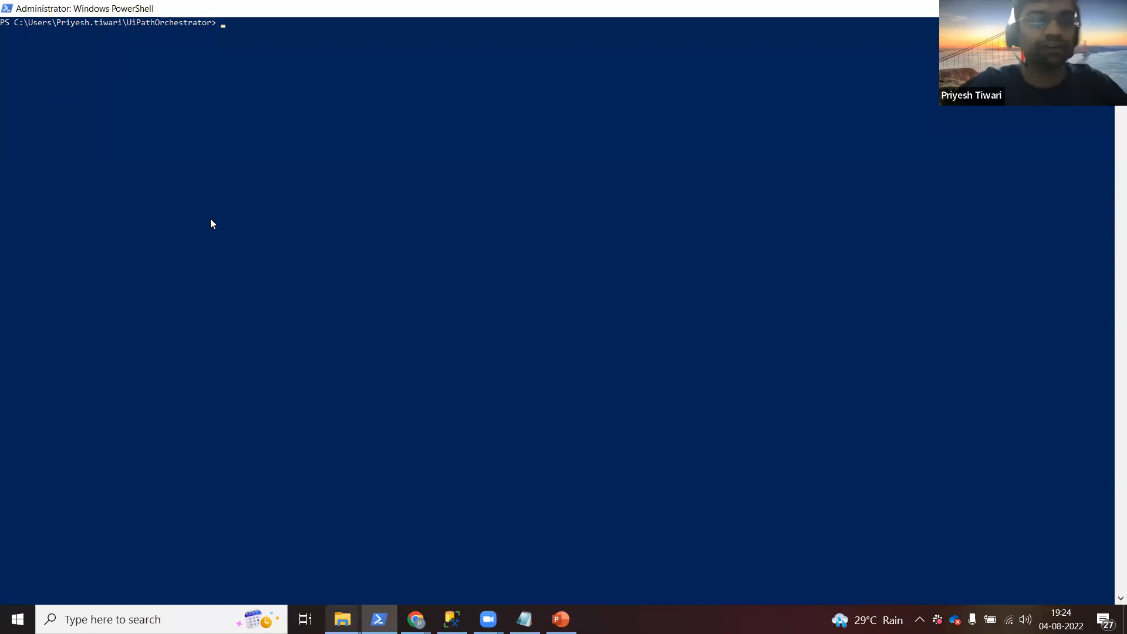
{"action": "key", "text": "Return"}
{"action": "key", "text": "Return"}
{"action": "key", "text": "Return"}
{"action": "key", "text": "Return"}
Change directory into the UiPathOrchestrator folder using the path copied from File Explorer.
{"action": "type", "text": "cd"}
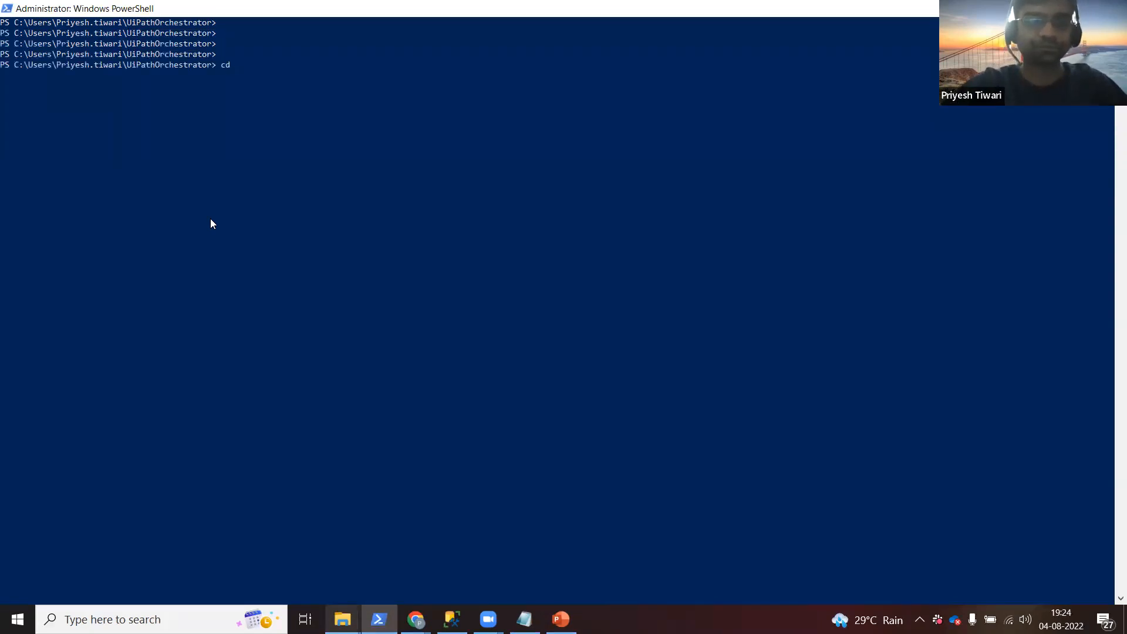
{"action": "key", "text": "alt+Tab"}
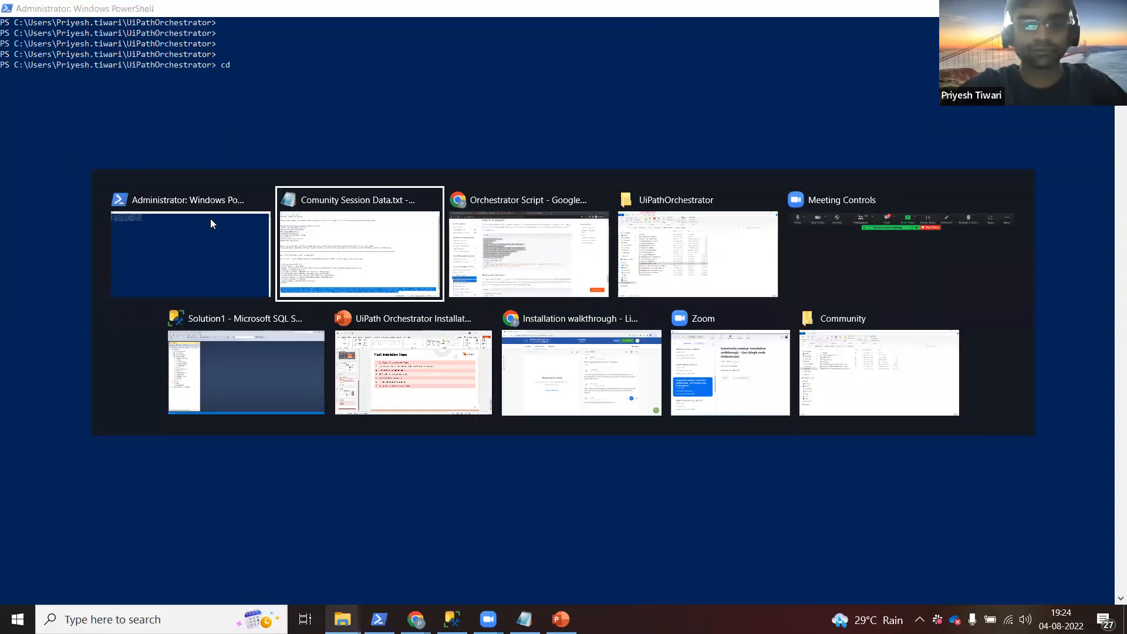
{"action": "left_click", "coordinate": [697, 252]}
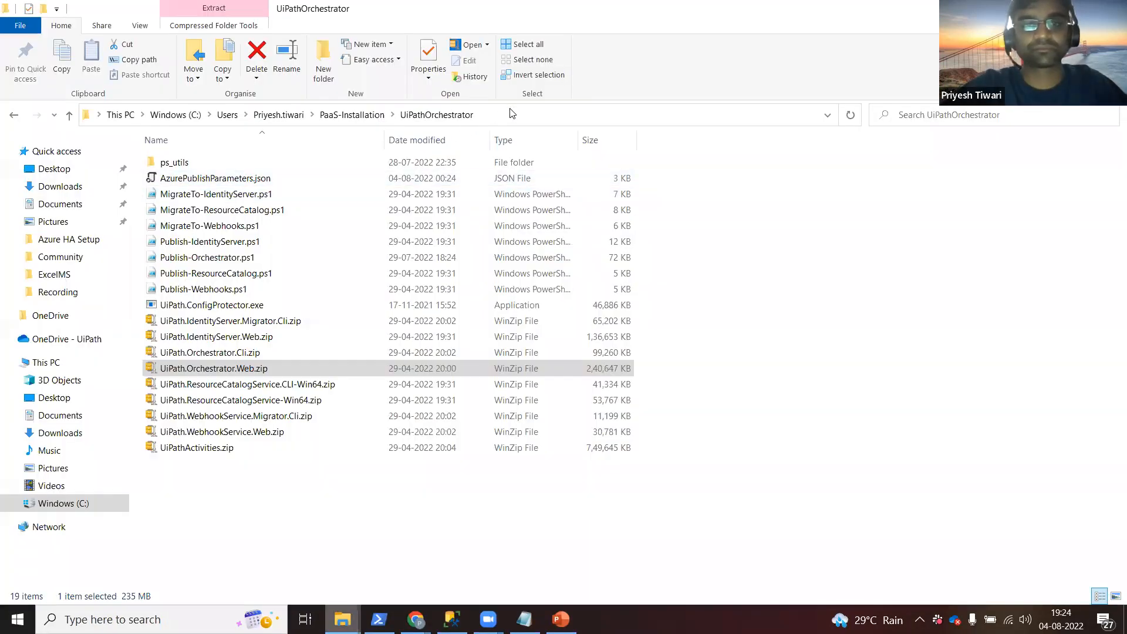
{"action": "left_click", "coordinate": [511, 109]}
{"action": "key", "text": "ctrl+c"}
{"action": "key", "text": "alt+Tab"}
{"action": "key", "text": "ctrl+v"}
{"action": "key", "text": "Return"}
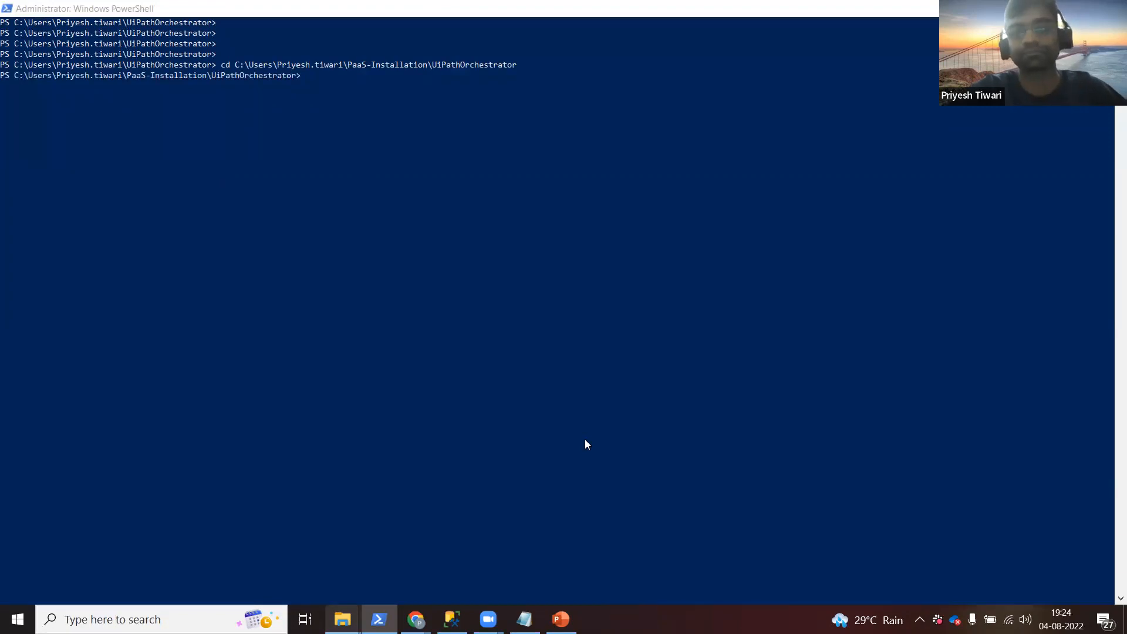
Paste the one-line Publish-Orchestrator.ps1 Deploy command into PowerShell and run it.
{"action": "key", "text": "alt+Tab"}
{"action": "key", "text": "alt+Tab"}
{"action": "key", "text": "alt+Tab"}
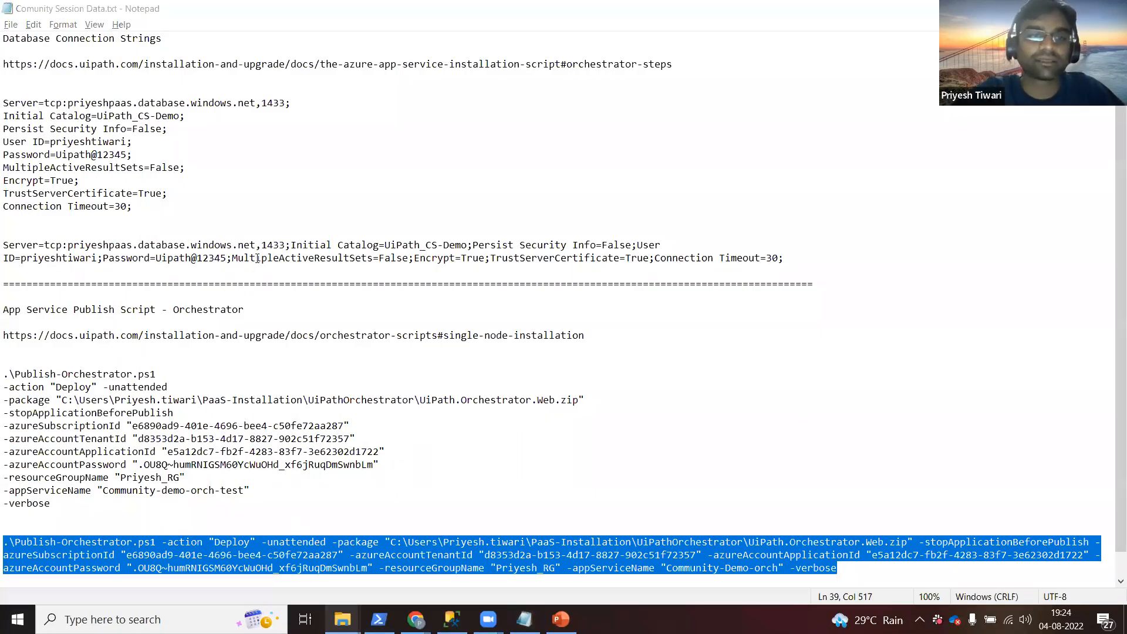
{"action": "key", "text": "alt+Tab"}
{"action": "key", "text": "alt+Tab"}
{"action": "key", "text": "ctrl+v"}
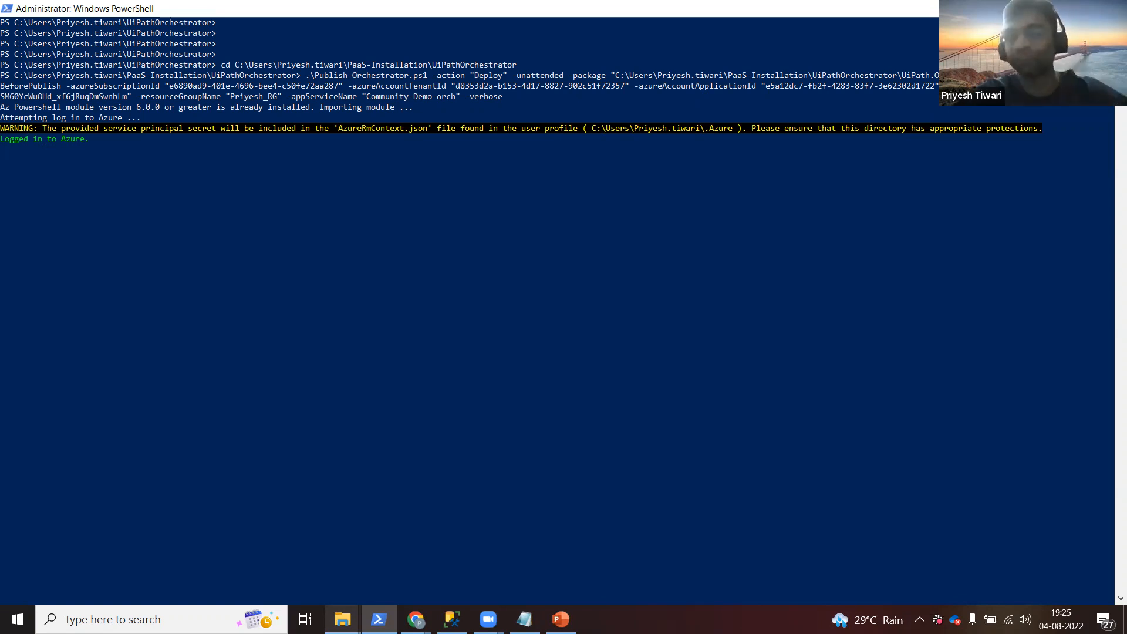
{"action": "key", "text": "alt+Tab"}
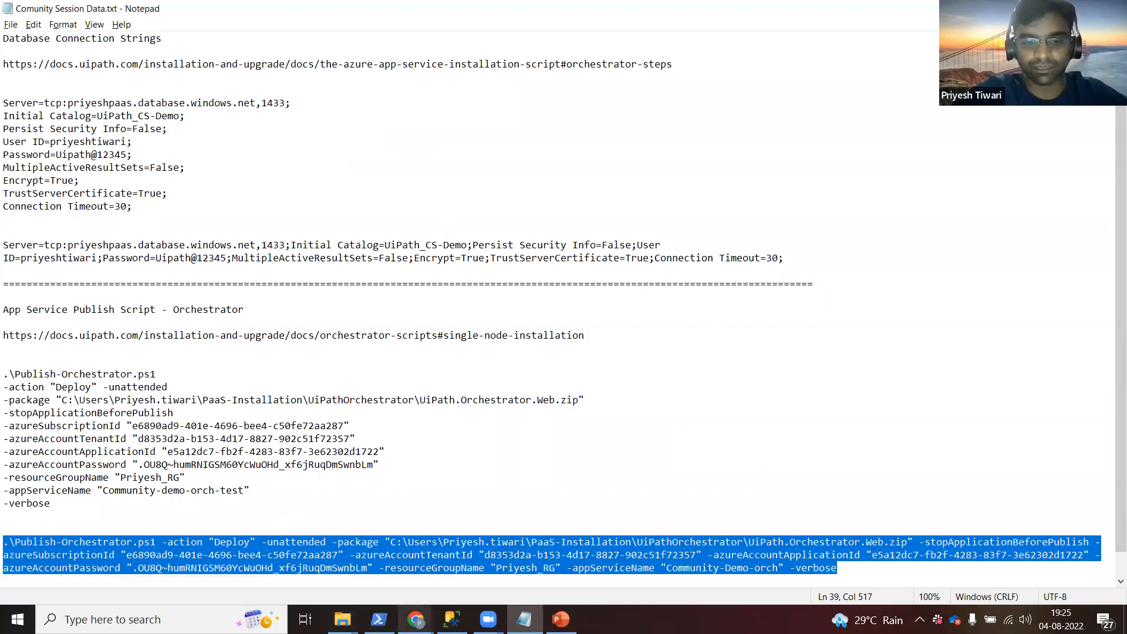
Open a new browser tab with the suggested Orchestrator address and clear the docs code selection.
{"action": "left_click", "coordinate": [416, 620]}
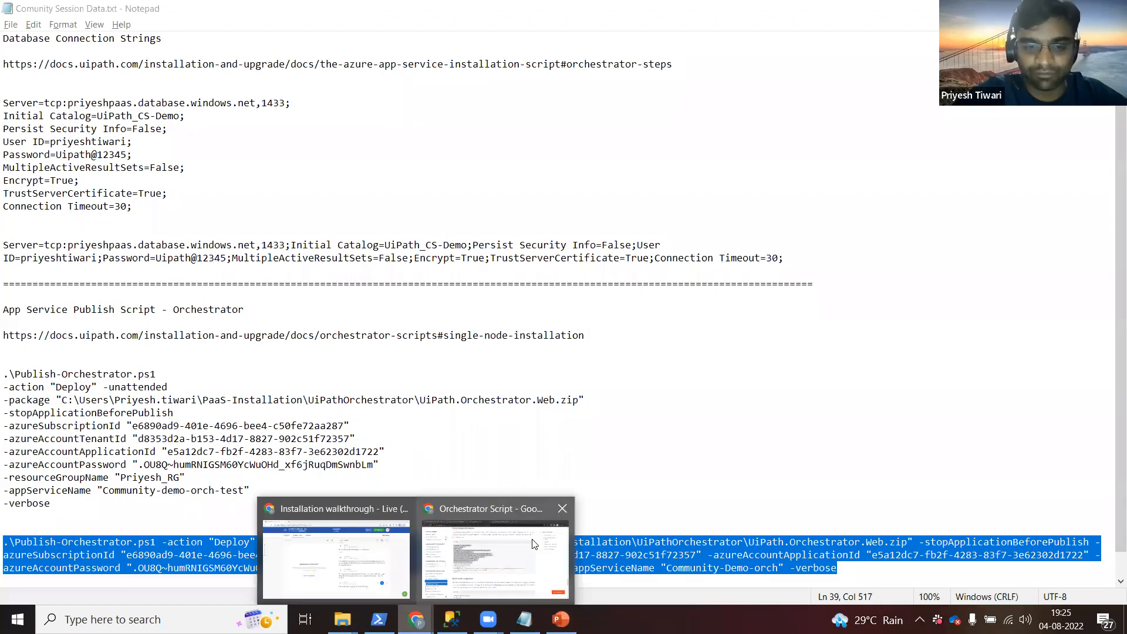
{"action": "left_click", "coordinate": [494, 555]}
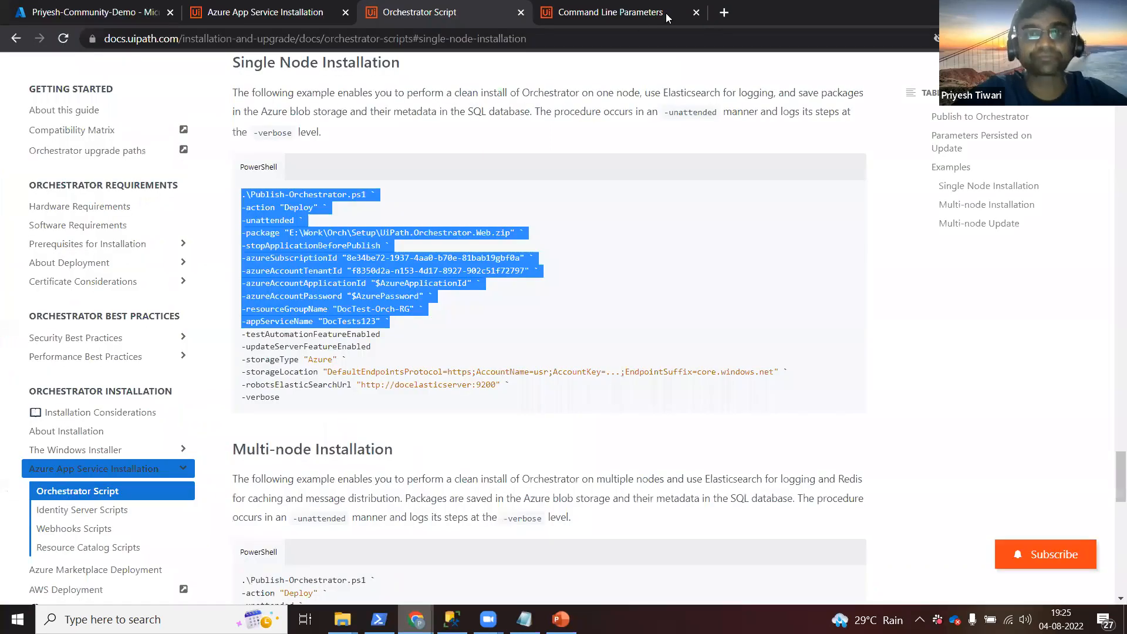
{"action": "left_click", "coordinate": [732, 12]}
{"action": "type", "text": "orchmk20.azurewebsites.net"}
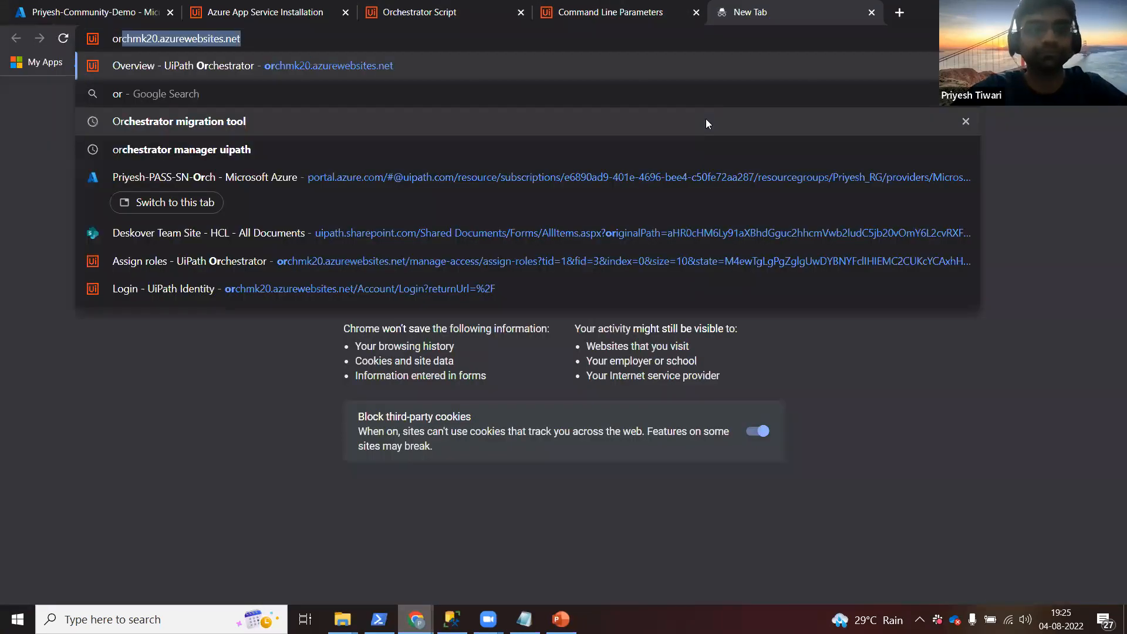
{"action": "key", "text": "Return"}
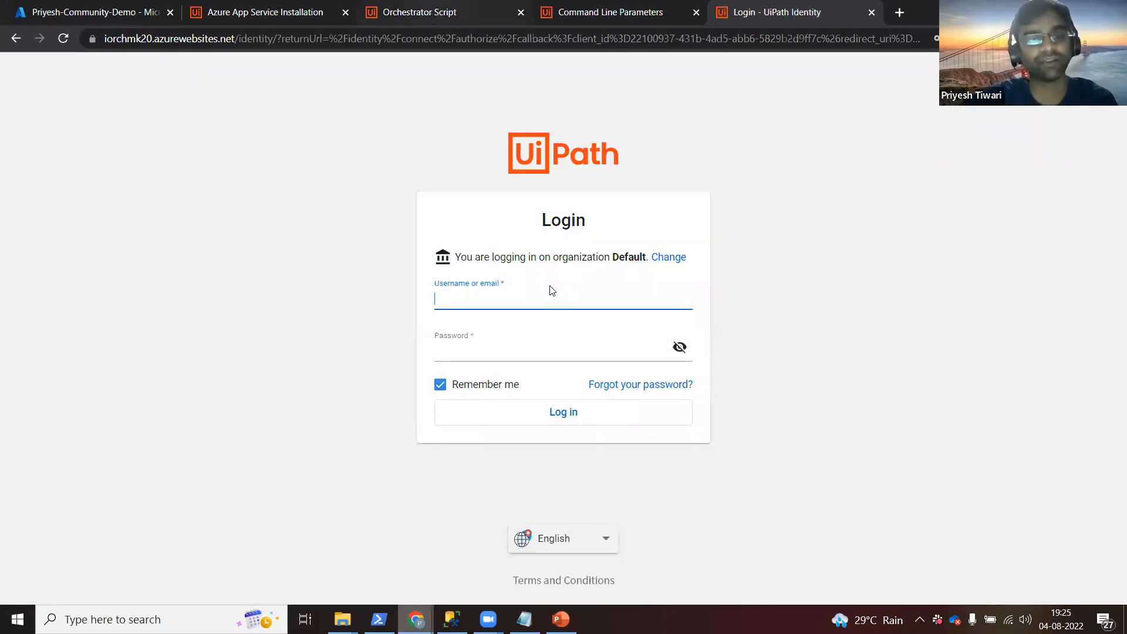
{"action": "key", "text": "ctrl+shift+Tab"}
{"action": "key", "text": "ctrl+shift+Tab"}
{"action": "left_click", "coordinate": [553, 291]}
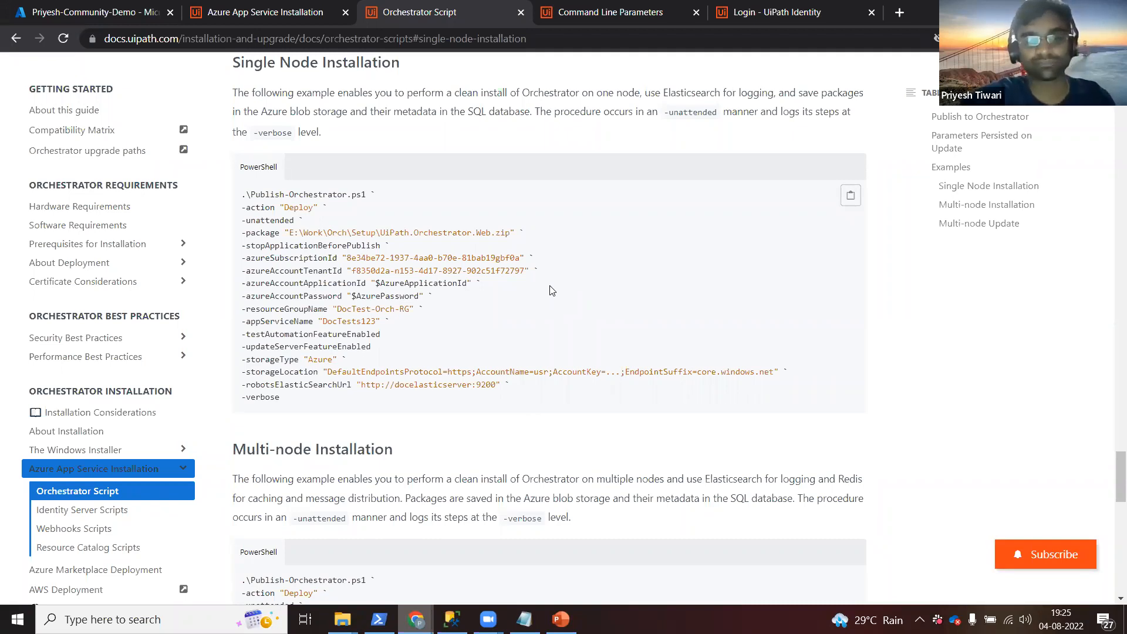
Load orchmk20.azurewebsites.net in the Orchestrator tab's address bar.
{"action": "left_click", "coordinate": [788, 15]}
{"action": "left_click", "coordinate": [494, 39]}
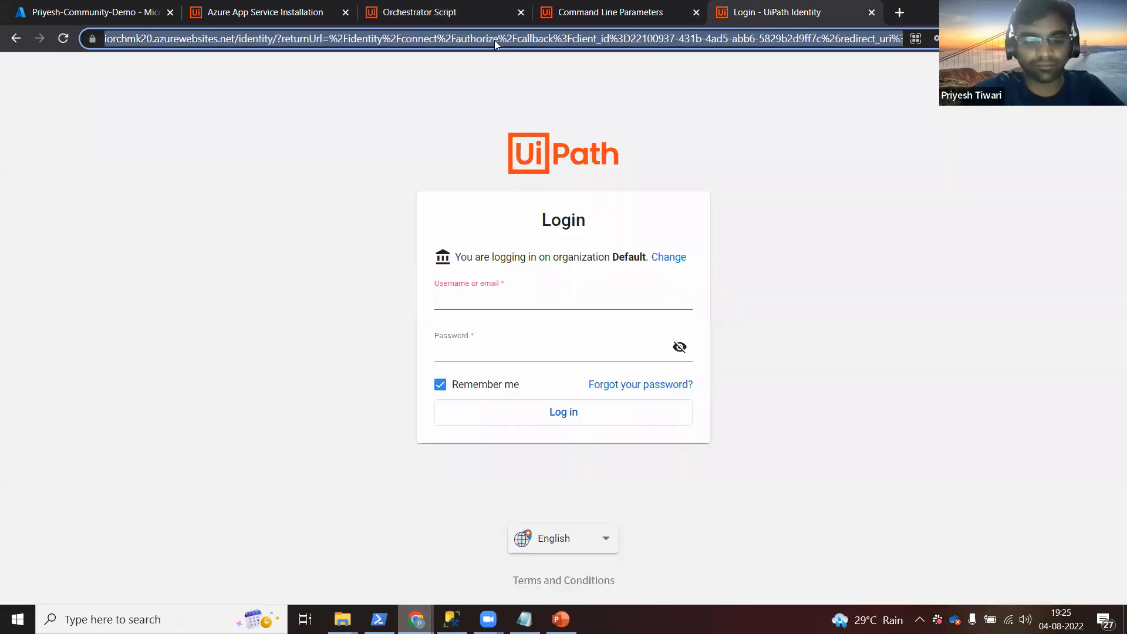
{"action": "type", "text": "o"}
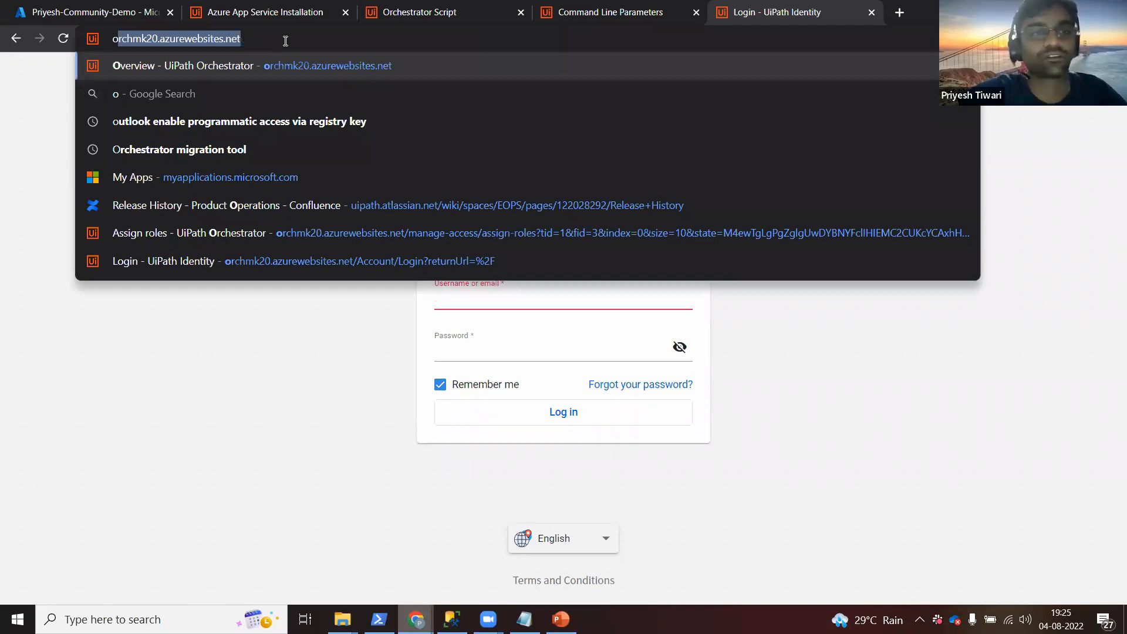
{"action": "left_click", "coordinate": [157, 39]}
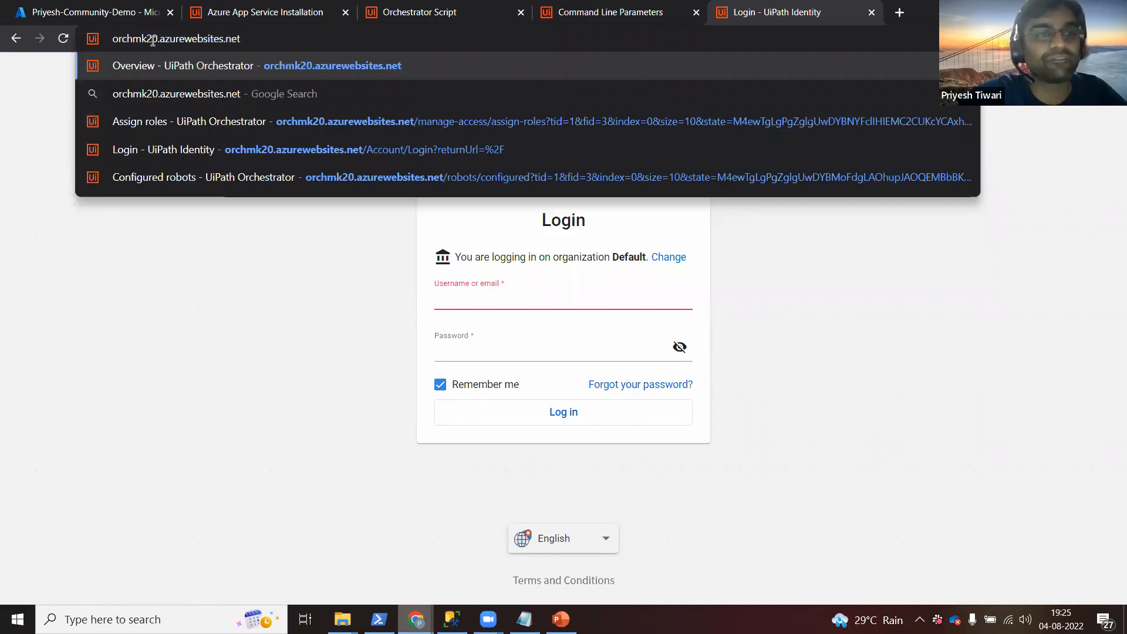
{"action": "double_click", "coordinate": [107, 40]}
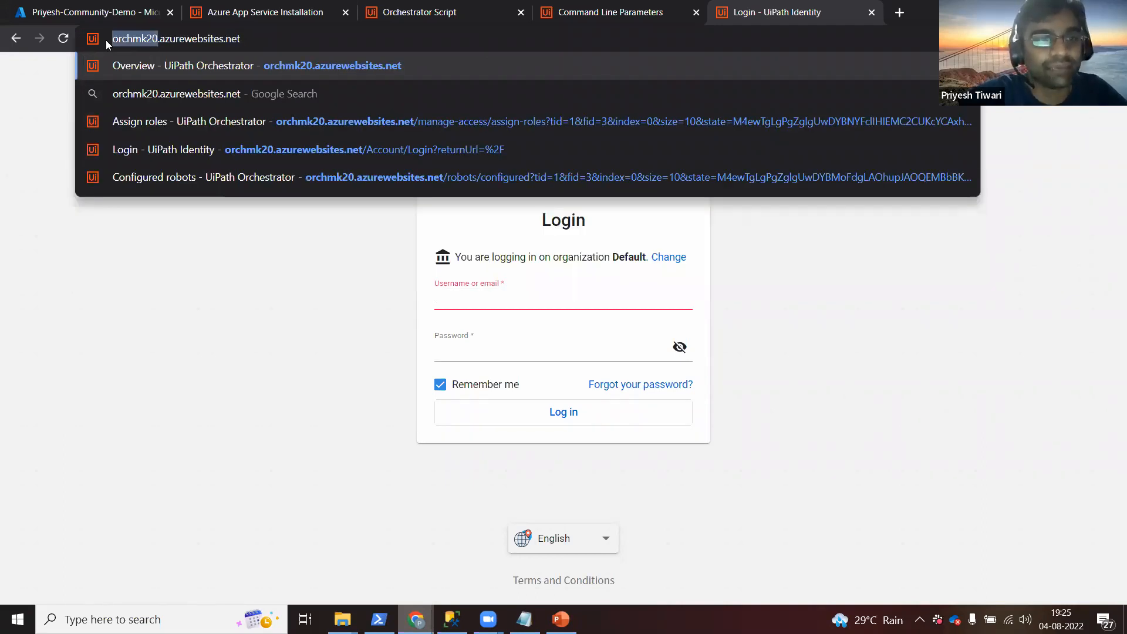
{"action": "double_click", "coordinate": [173, 40]}
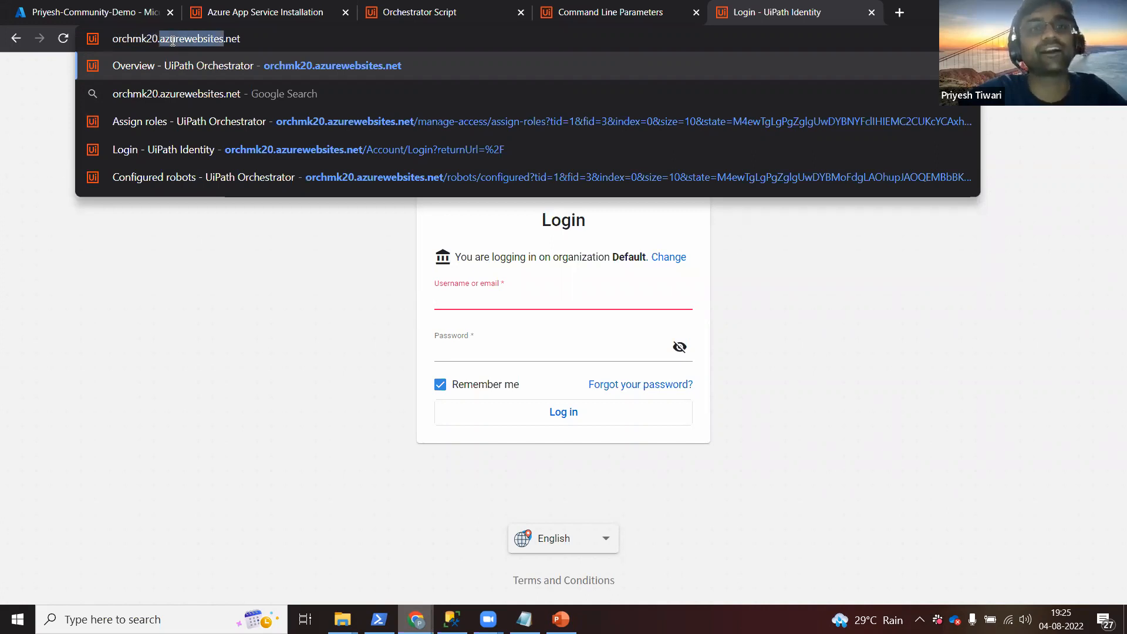
{"action": "left_click", "coordinate": [172, 40]}
{"action": "key", "text": "Return"}
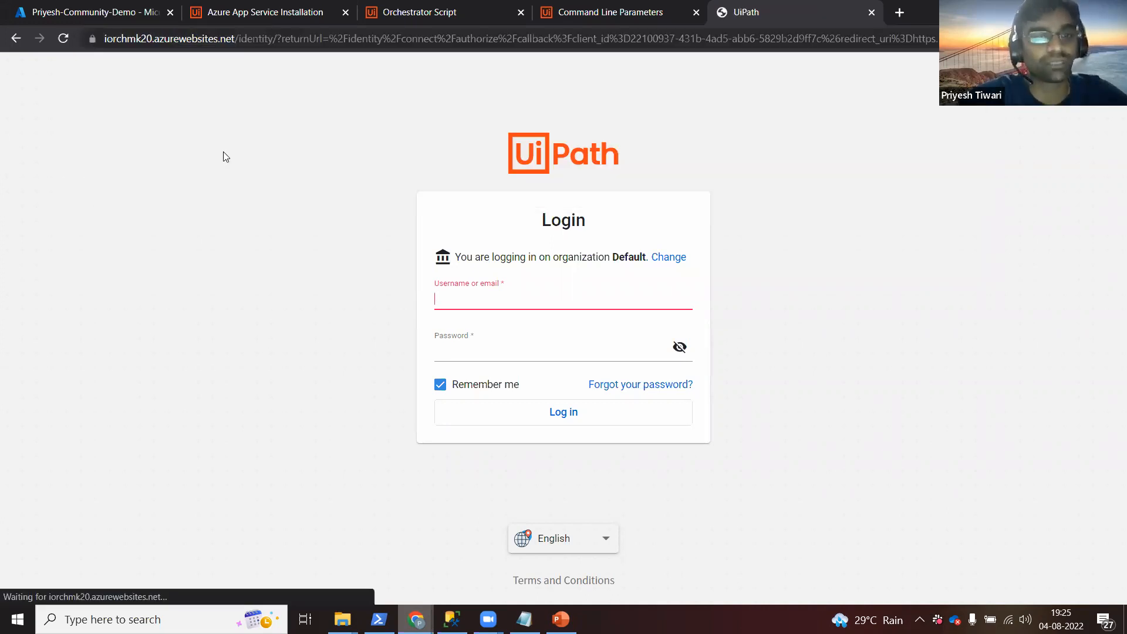
Log in to Orchestrator with the saved credentials and open the tenant's robots page.
{"action": "type", "text": "p"}
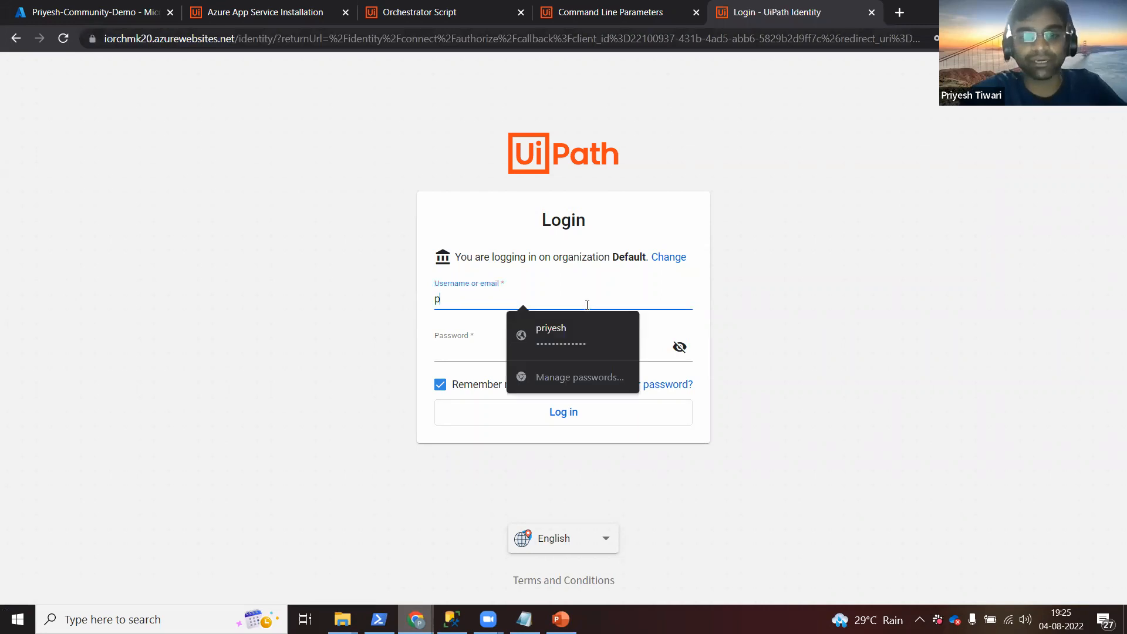
{"action": "left_click", "coordinate": [567, 334]}
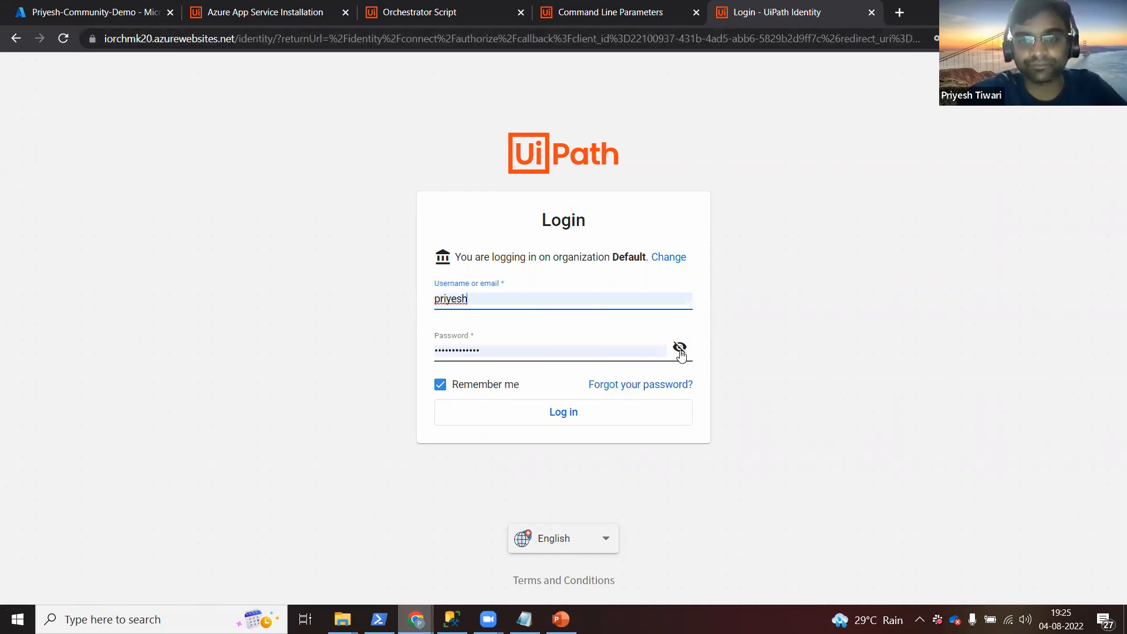
{"action": "left_click", "coordinate": [680, 352]}
{"action": "left_click", "coordinate": [715, 375]}
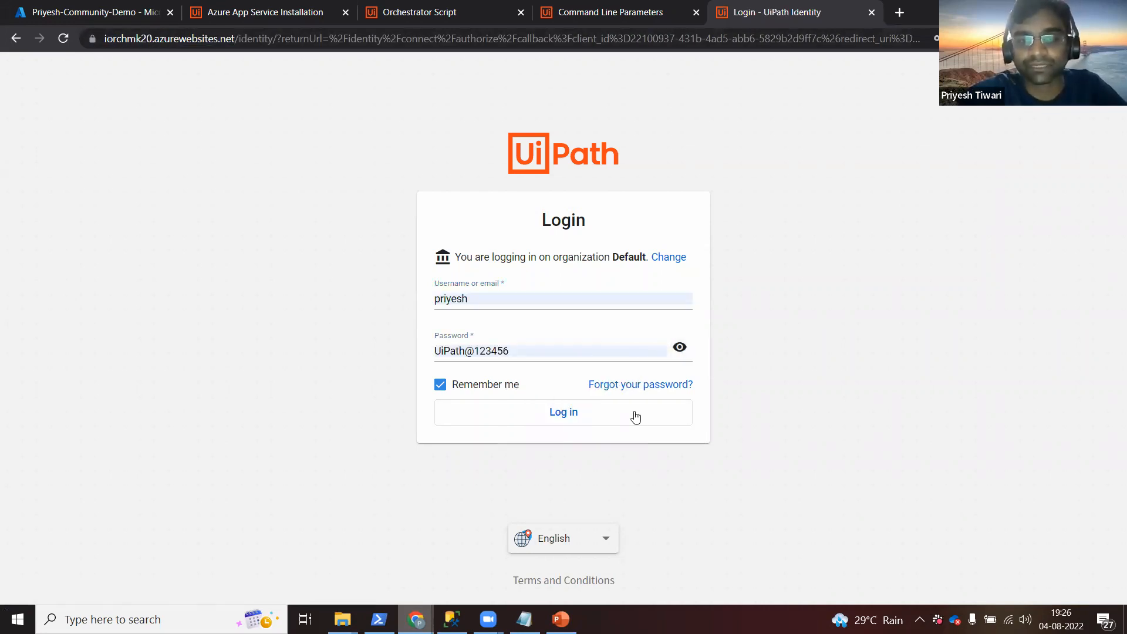
{"action": "left_click", "coordinate": [630, 418]}
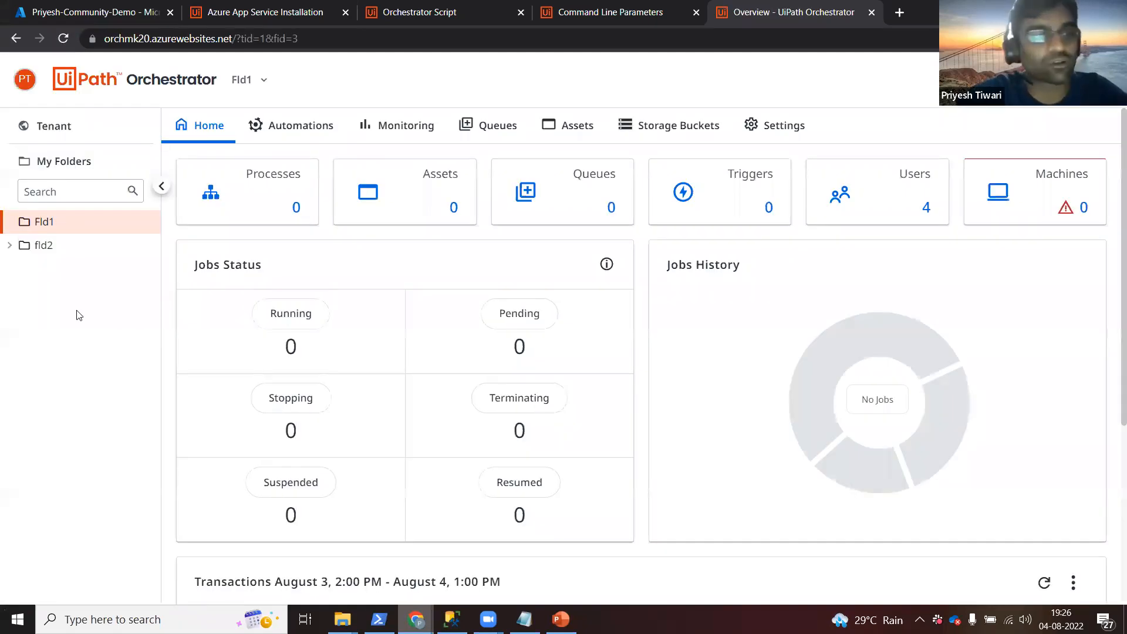
{"action": "left_click", "coordinate": [91, 130]}
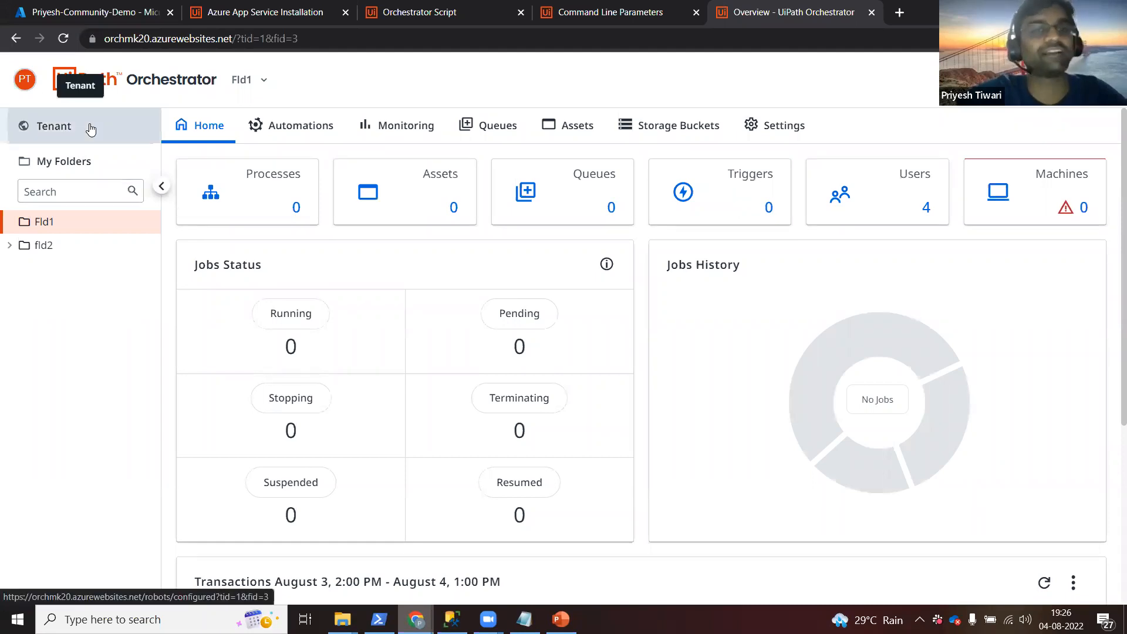